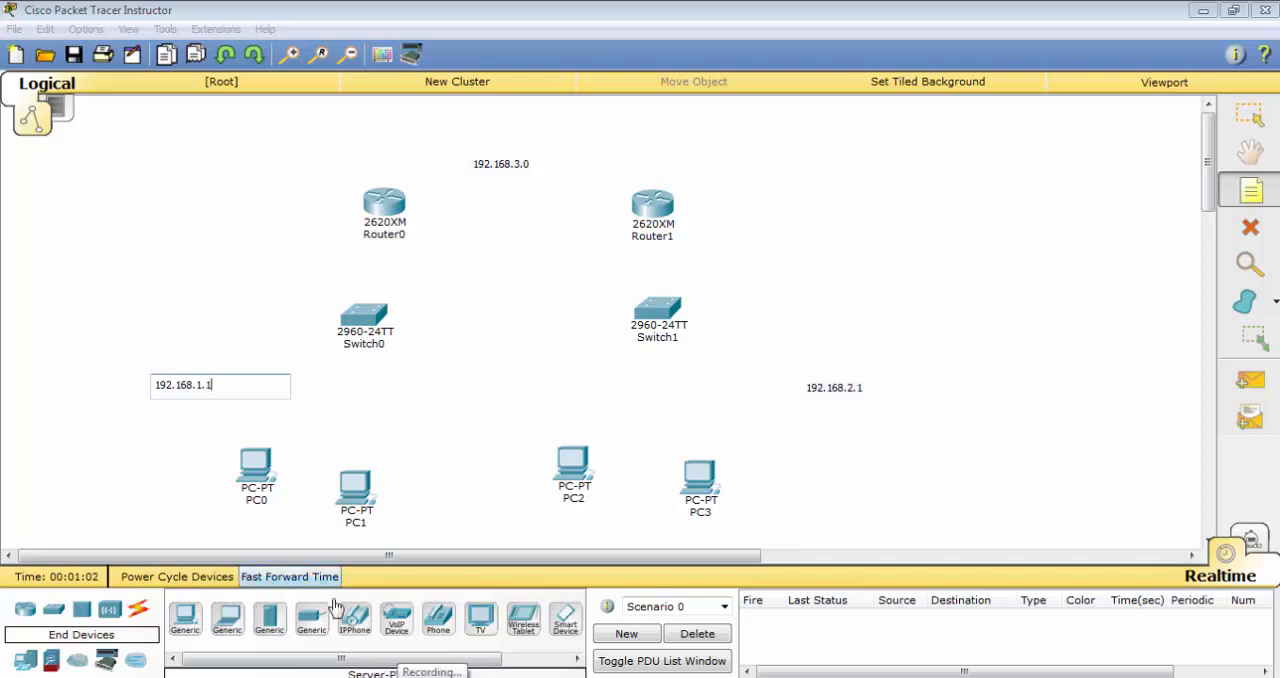
Finish the 192.168.1.1 note and install a WIC-2T module in Router0's first WIC slot
key(Escape)
click(382, 207)
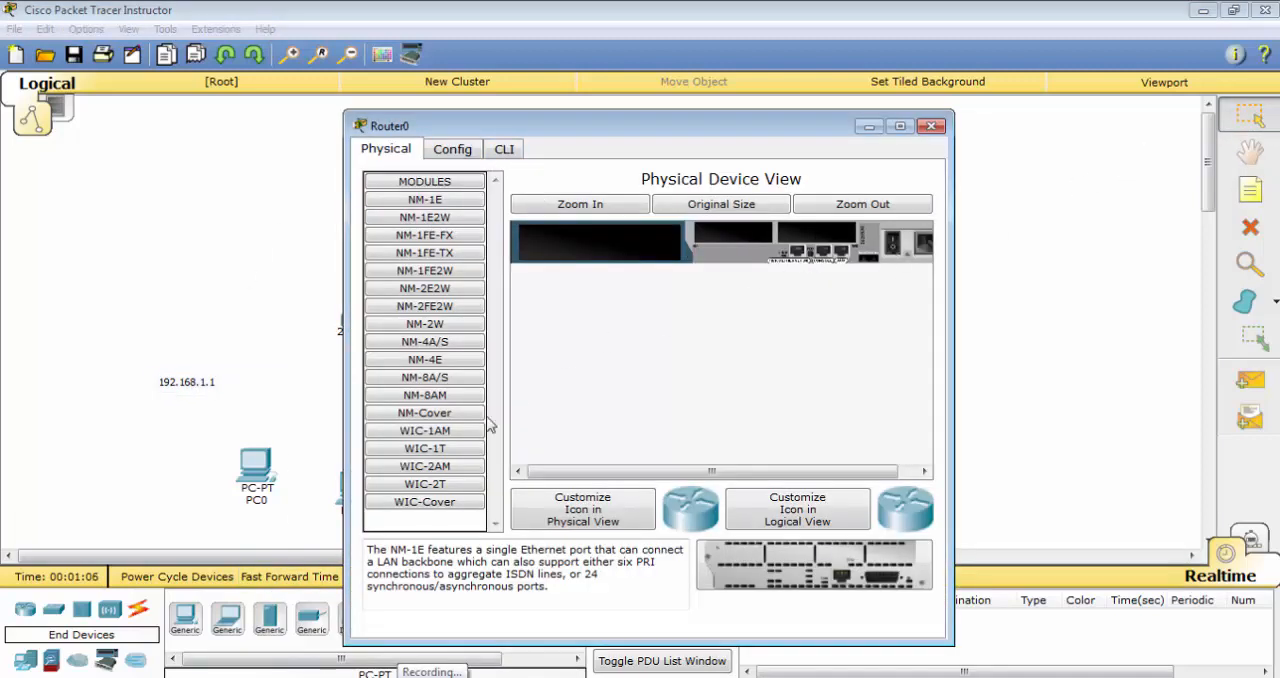
click(425, 484)
drag(818, 568, 727, 232)
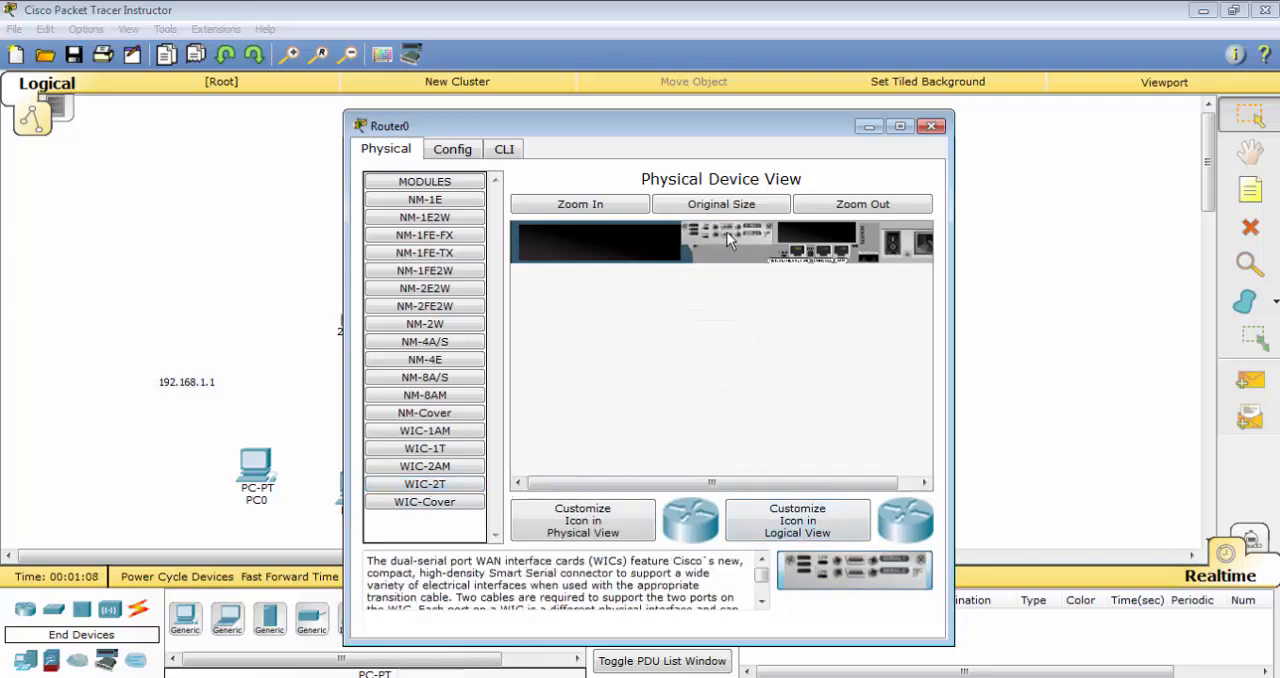
click(931, 126)
Power off Router1, install a WIC-2T module in its first WIC slot, and power it back on
click(668, 210)
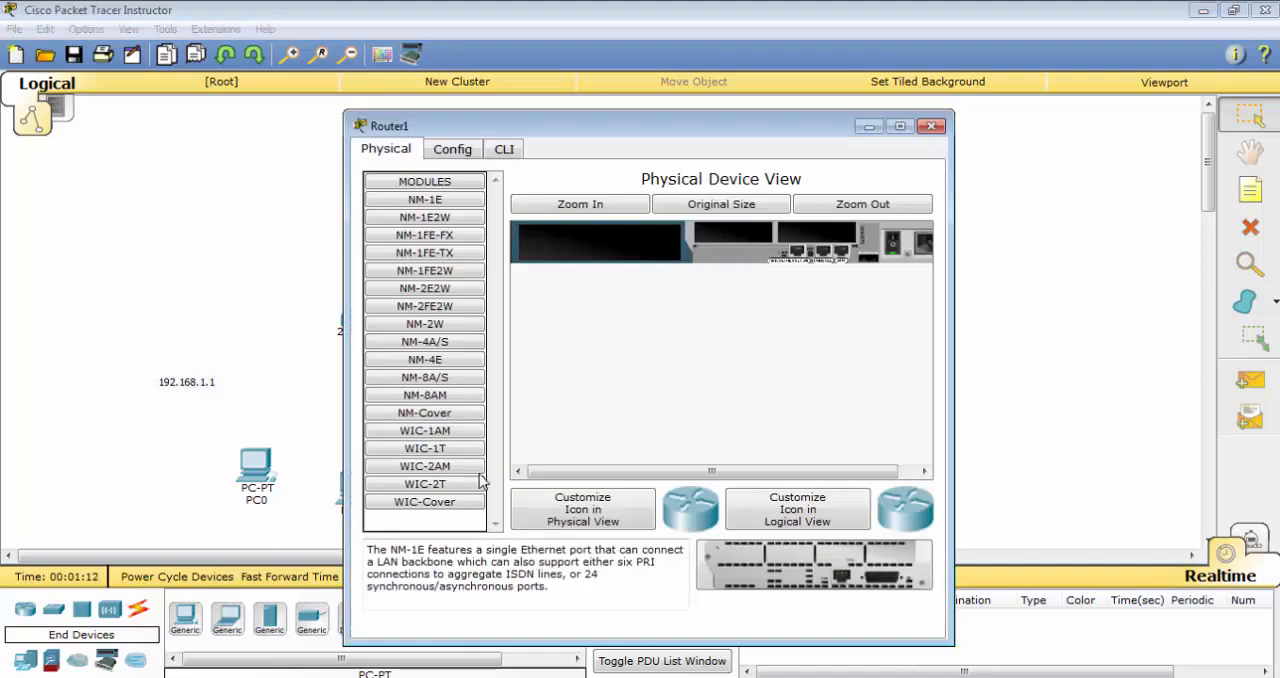
click(440, 484)
click(893, 245)
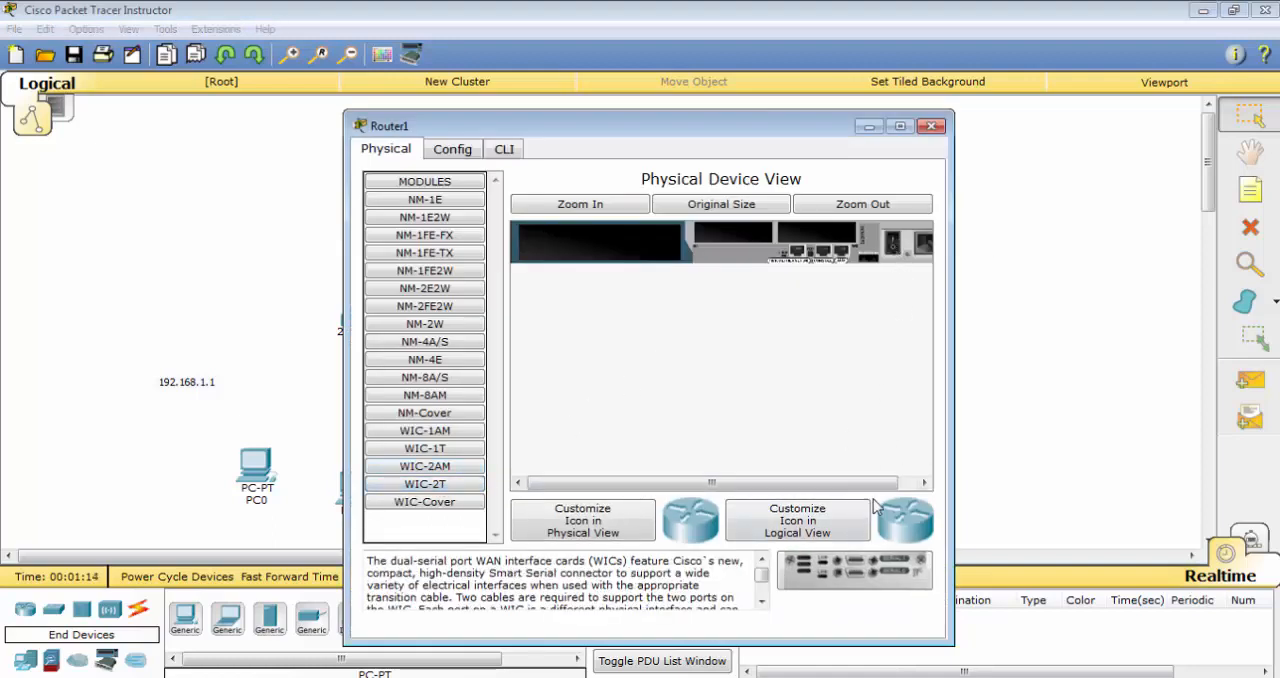
drag(862, 578, 735, 235)
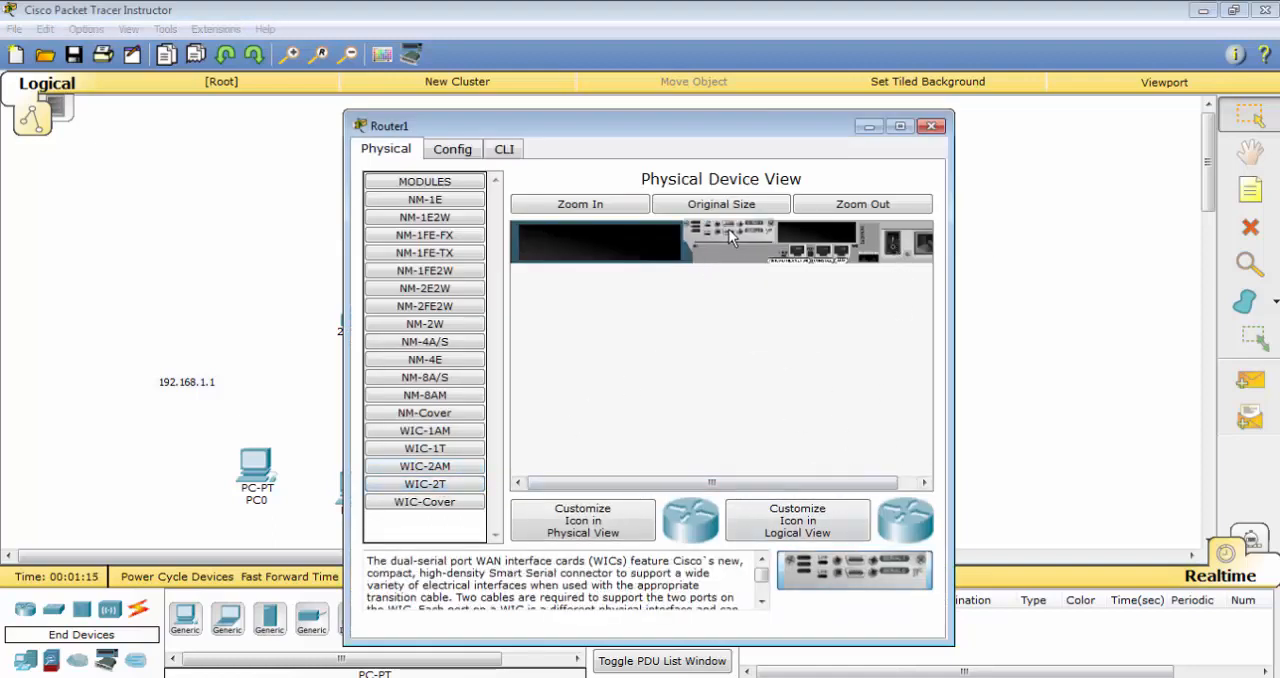
click(893, 245)
click(931, 126)
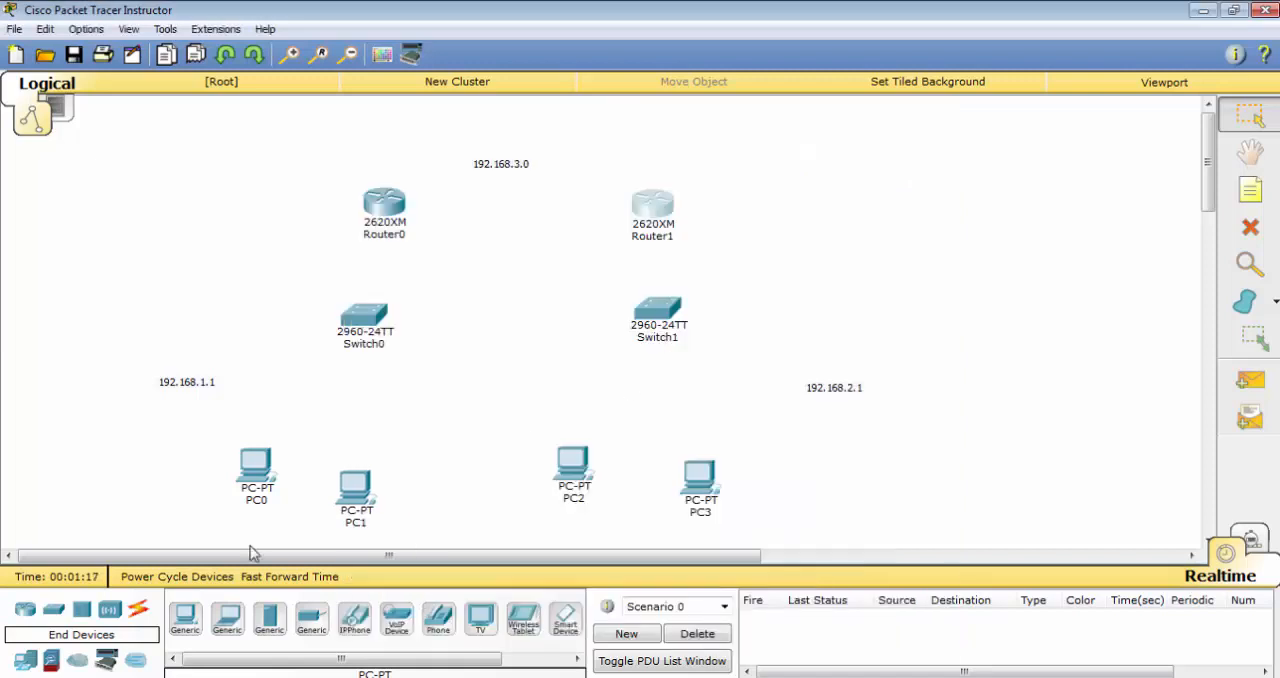
Connect Router0's Serial0/0 port to Router1's Serial0/0 port with a Serial DTE cable
click(138, 608)
click(522, 619)
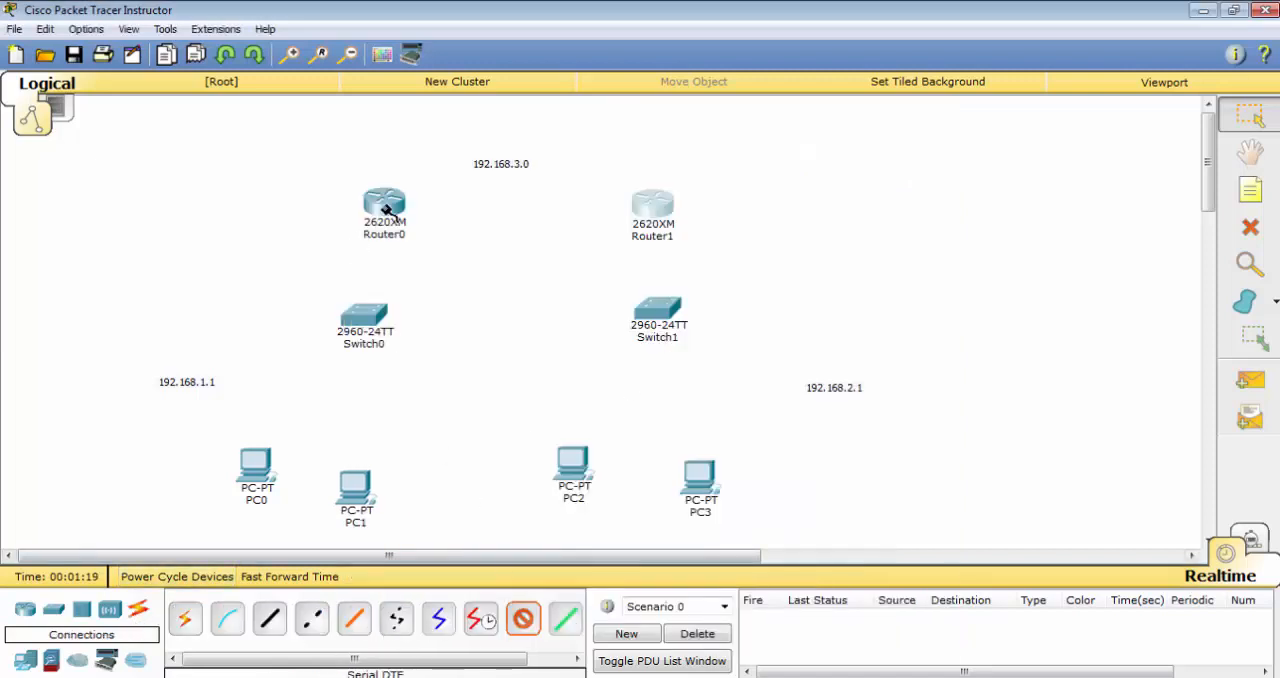
click(385, 205)
click(466, 258)
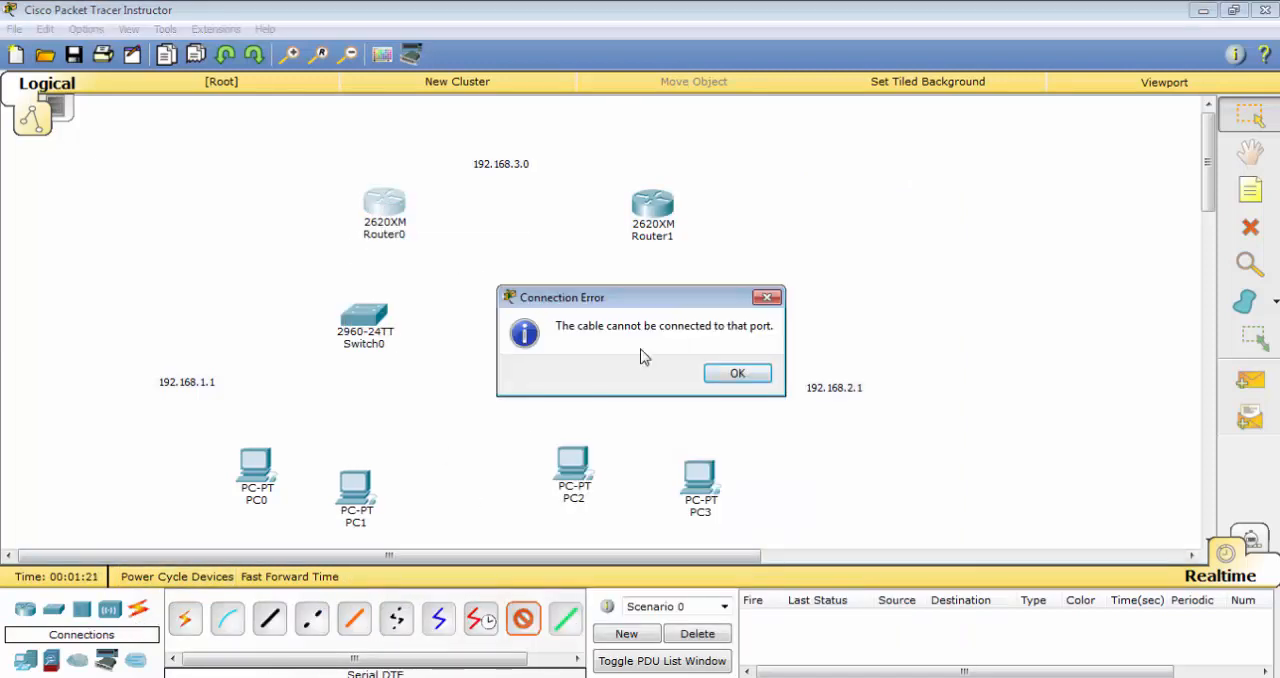
click(710, 371)
click(384, 205)
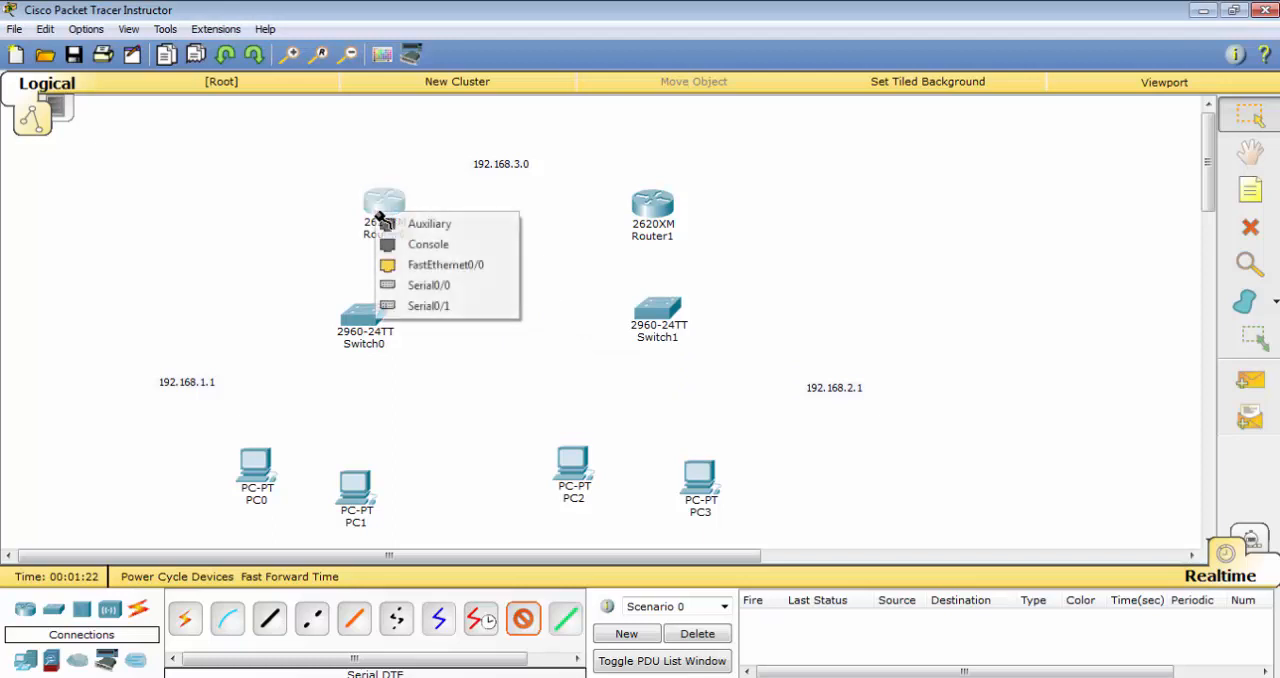
click(425, 286)
click(651, 200)
click(690, 268)
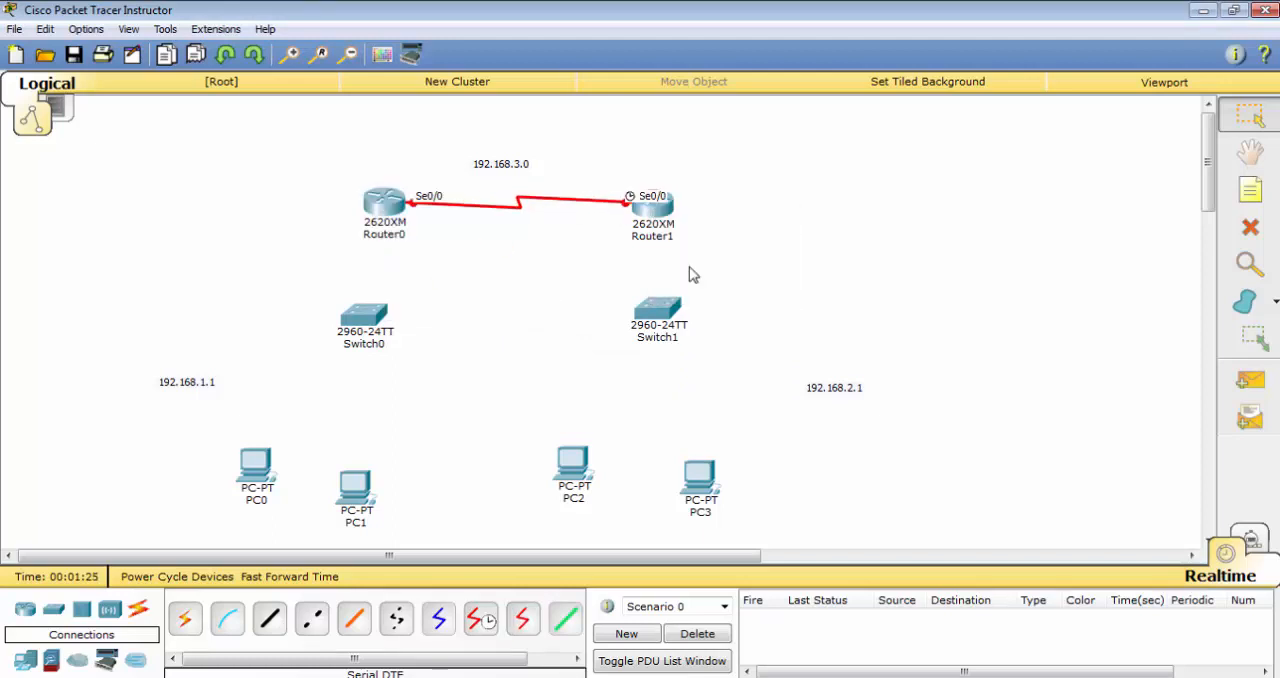
In Router0's command line, decline the configuration dialog and enter global configuration mode with en and conf t
click(377, 206)
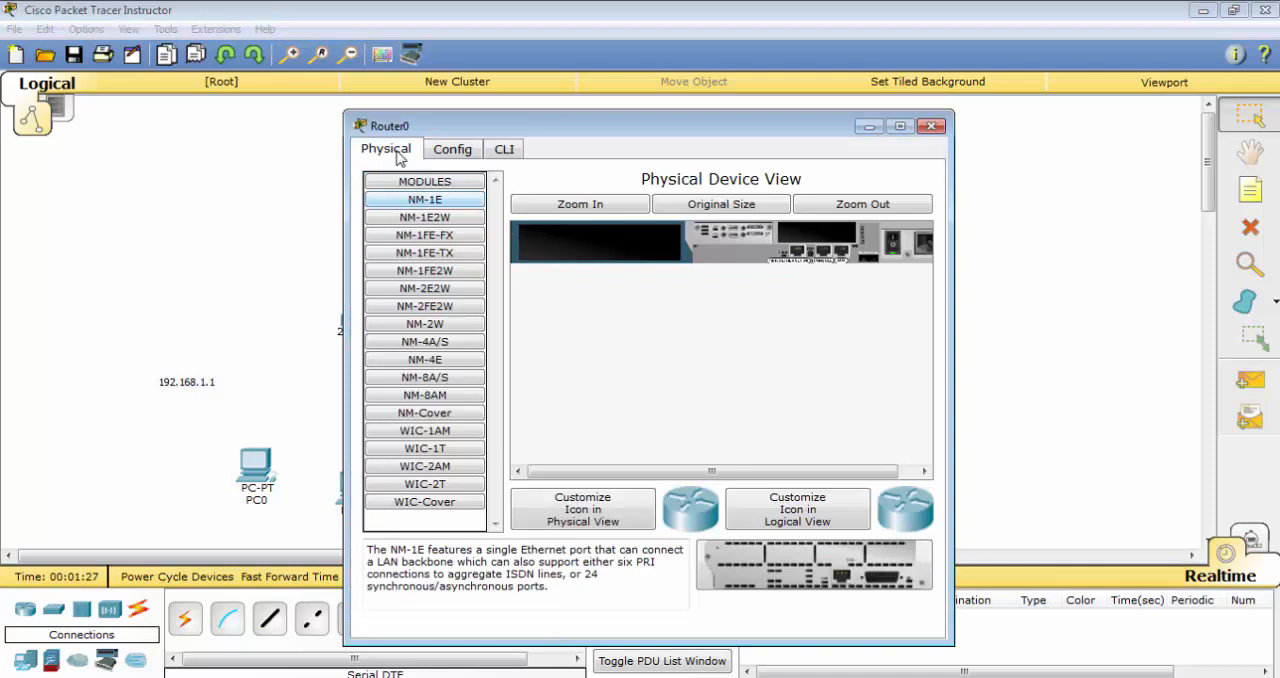
click(503, 151)
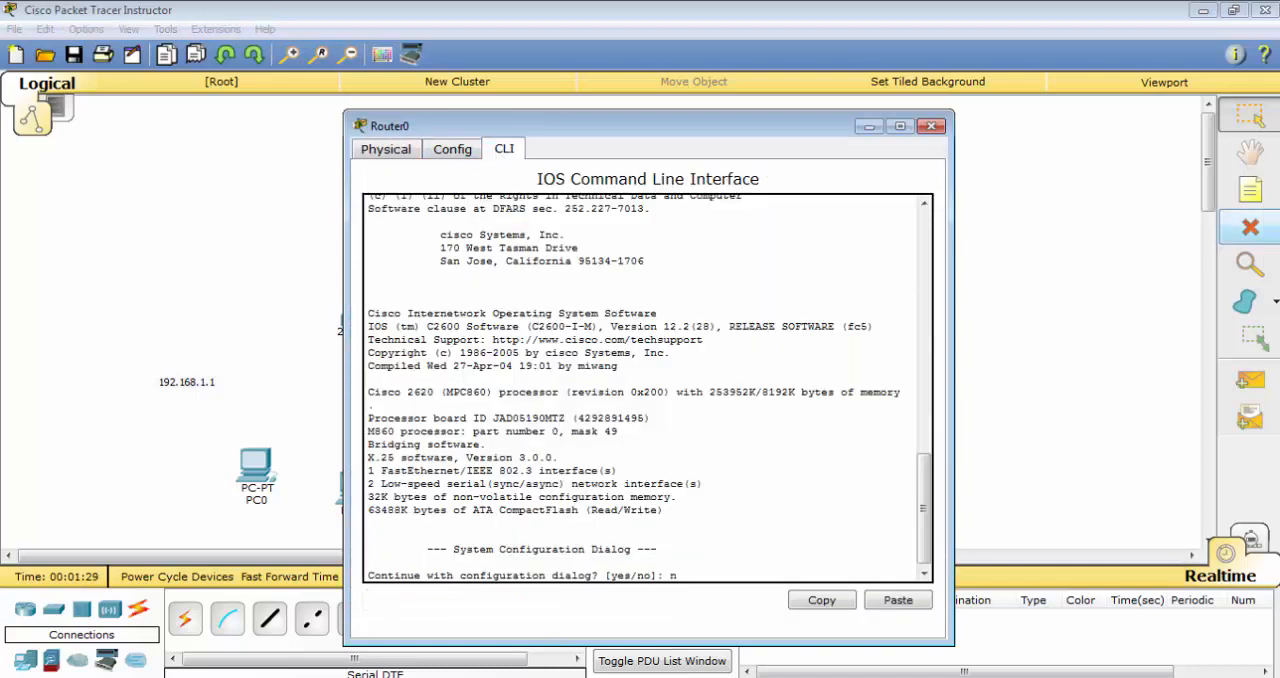
text(n)
key(Return)
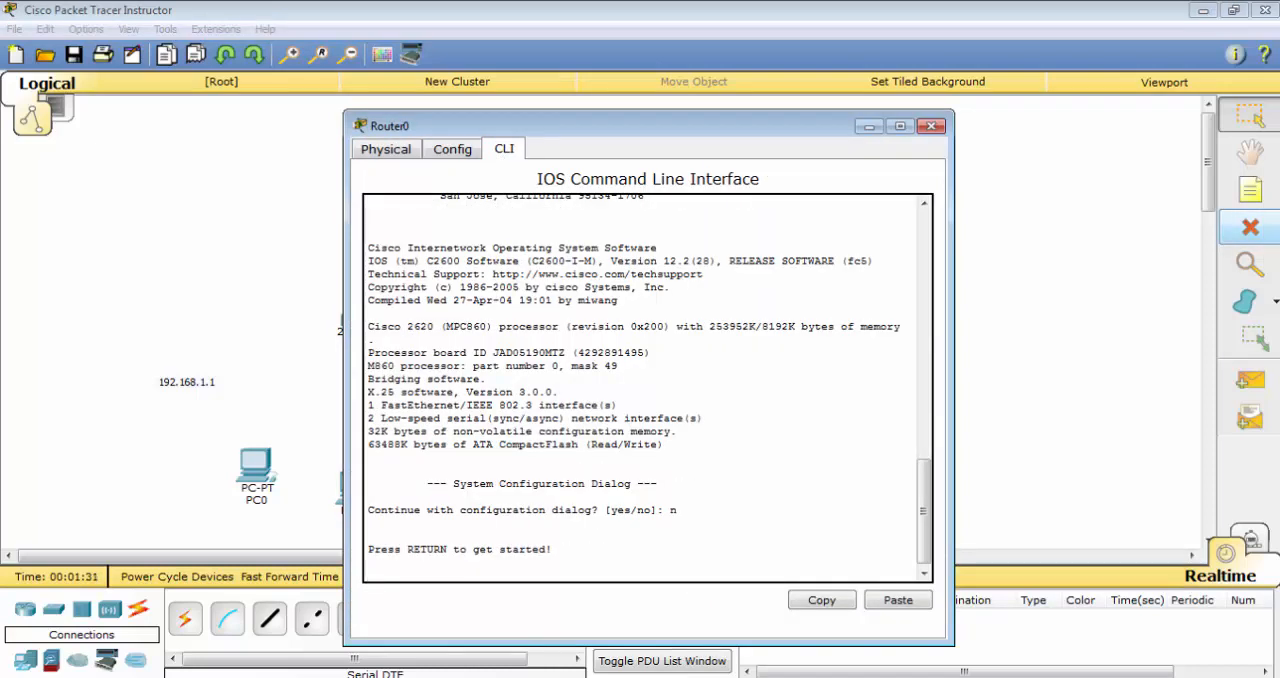
key(Return)
text(en)
key(Return)
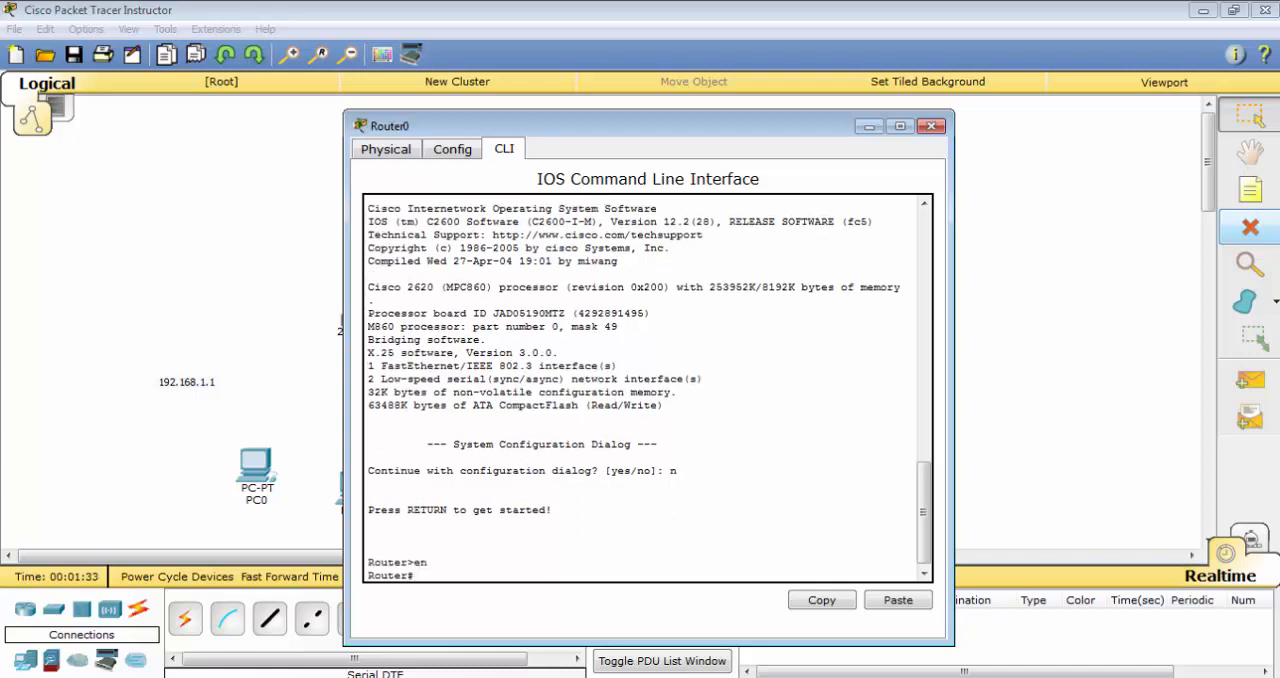
text(conf t)
key(Return)
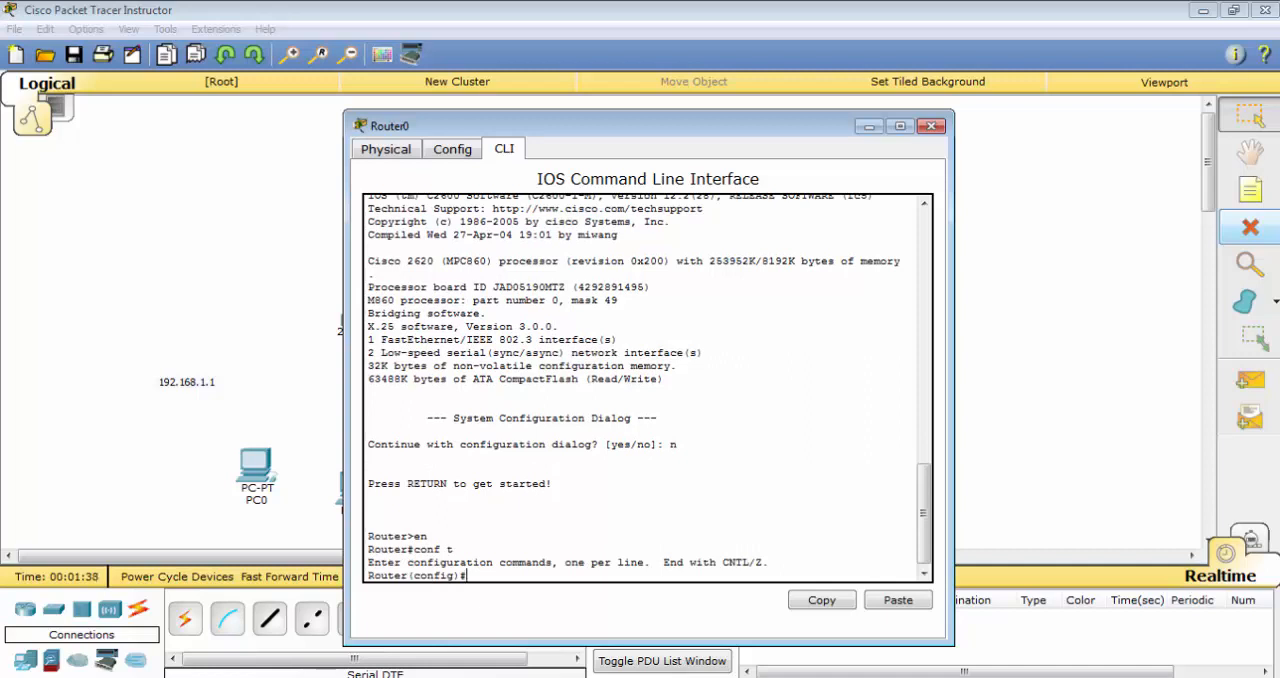
Enter configuration mode for interface serial 0/0 on Router0
text(inter)
key(Tab)
text(se)
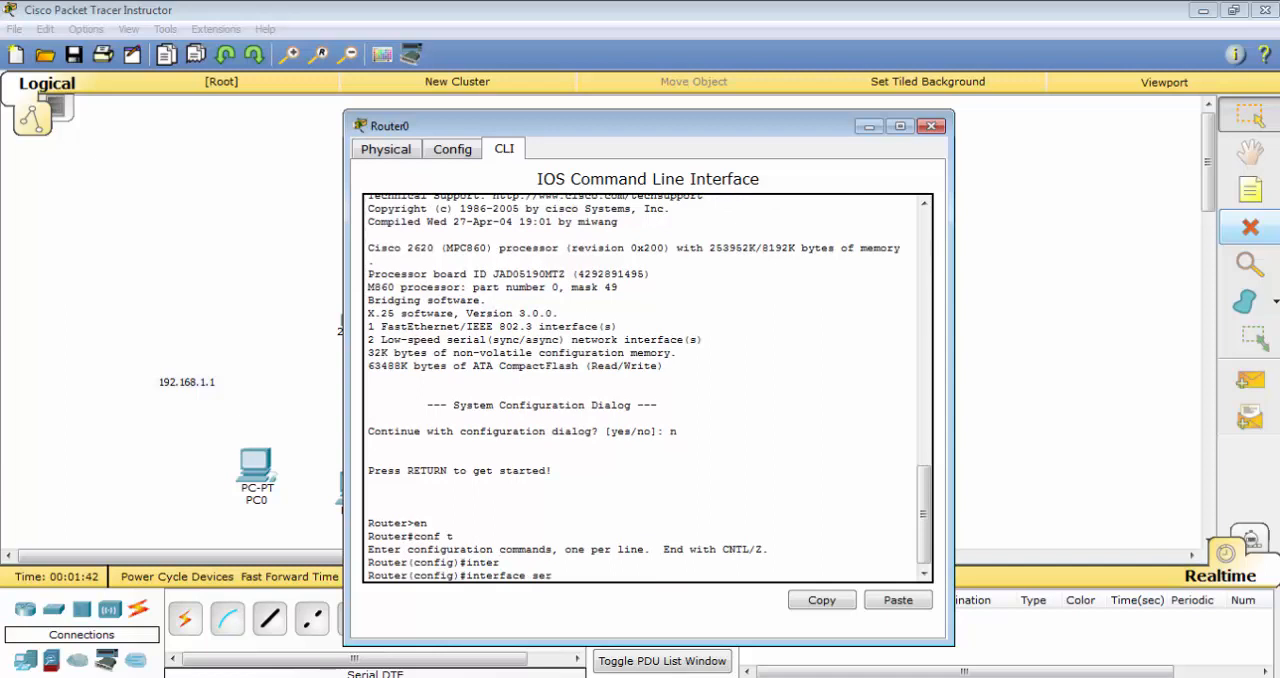
text(r)
key(Tab)
text(0/0)
key(Return)
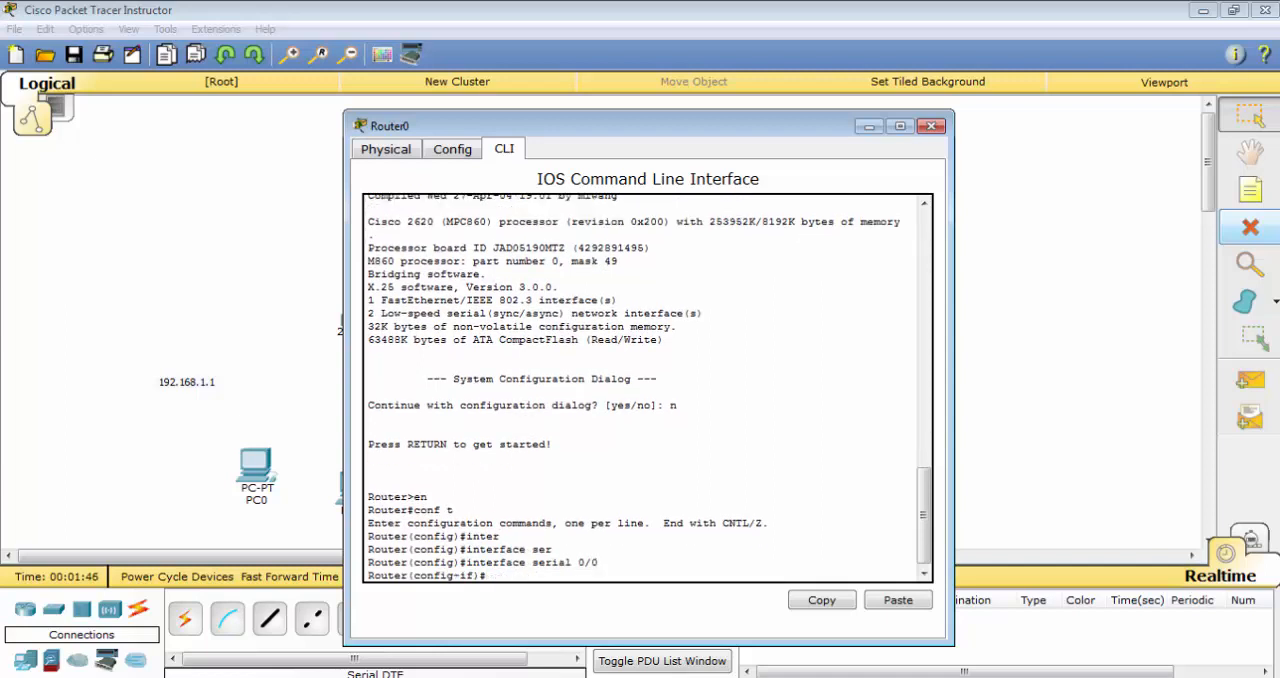
Assign IP address 192.168.3.2 with mask 255.255.255.0 to Router0's serial 0/0 interface
text(ip addres)
key(Tab)
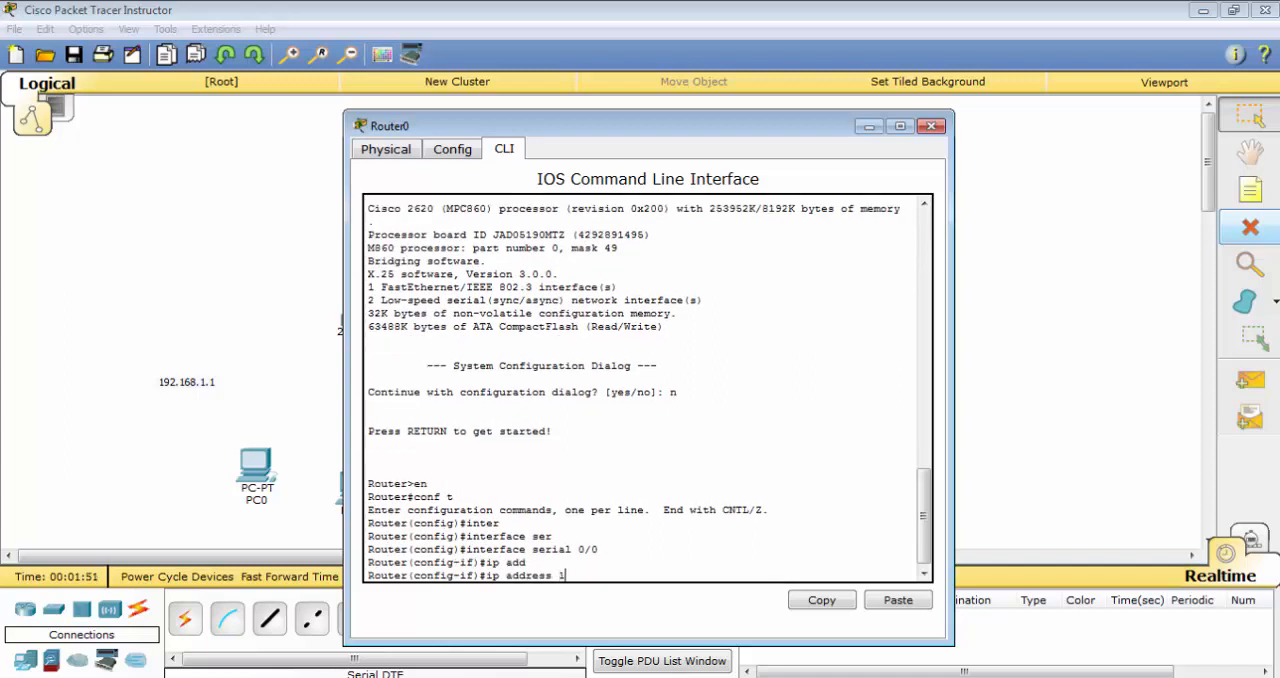
text(192.168.3.2 255.255.2)
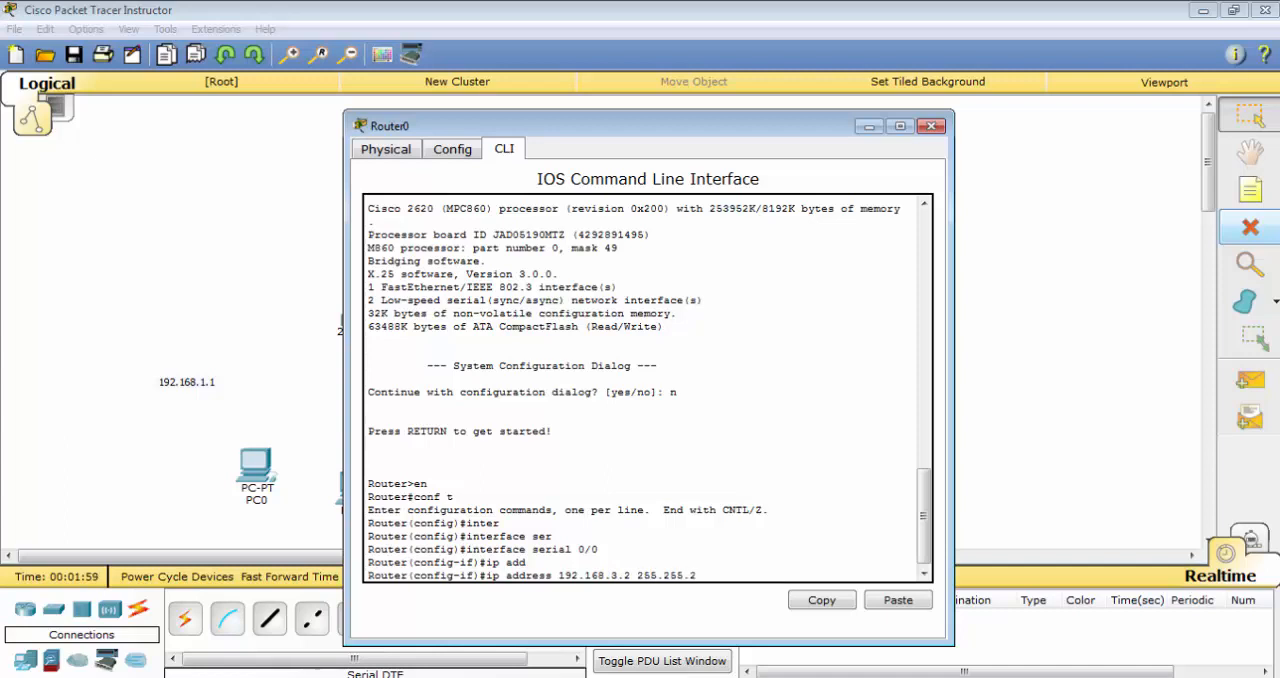
text(55.0)
key(Return)
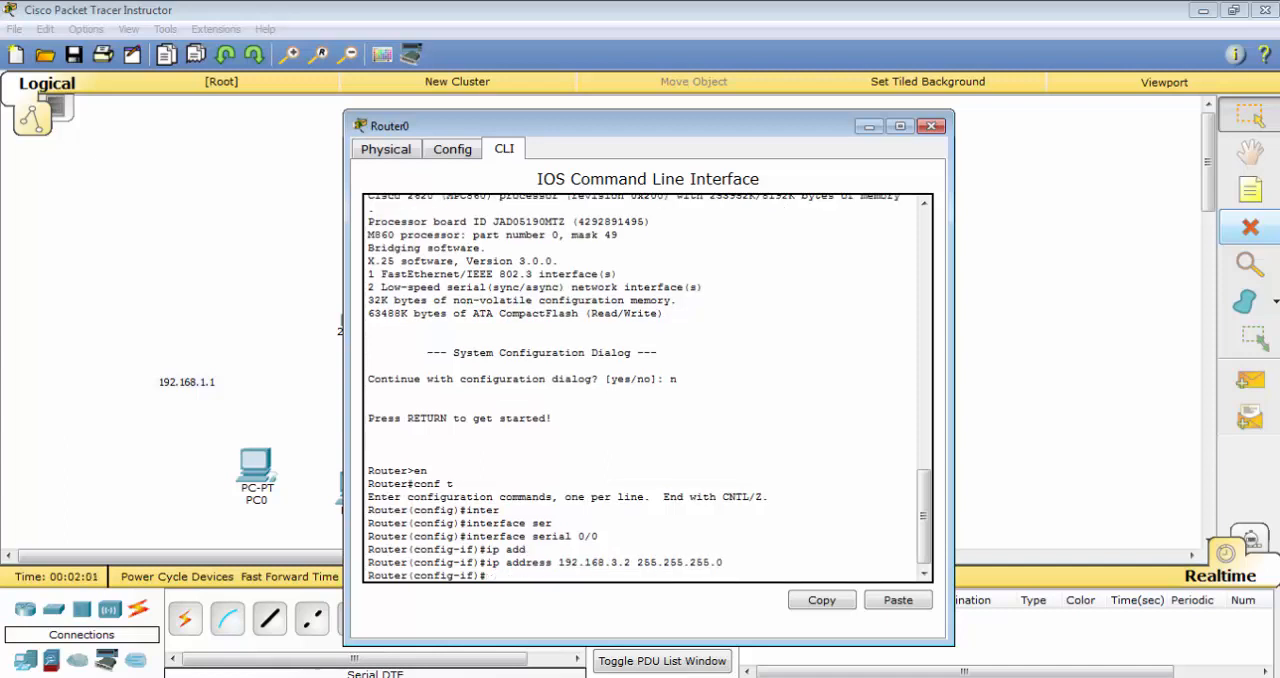
Enable Router0's serial 0/0 interface with no shutdown and check the handwritten addressing diagram in Windows Photo Viewer
text(no shut)
key(Tab)
key(Return)
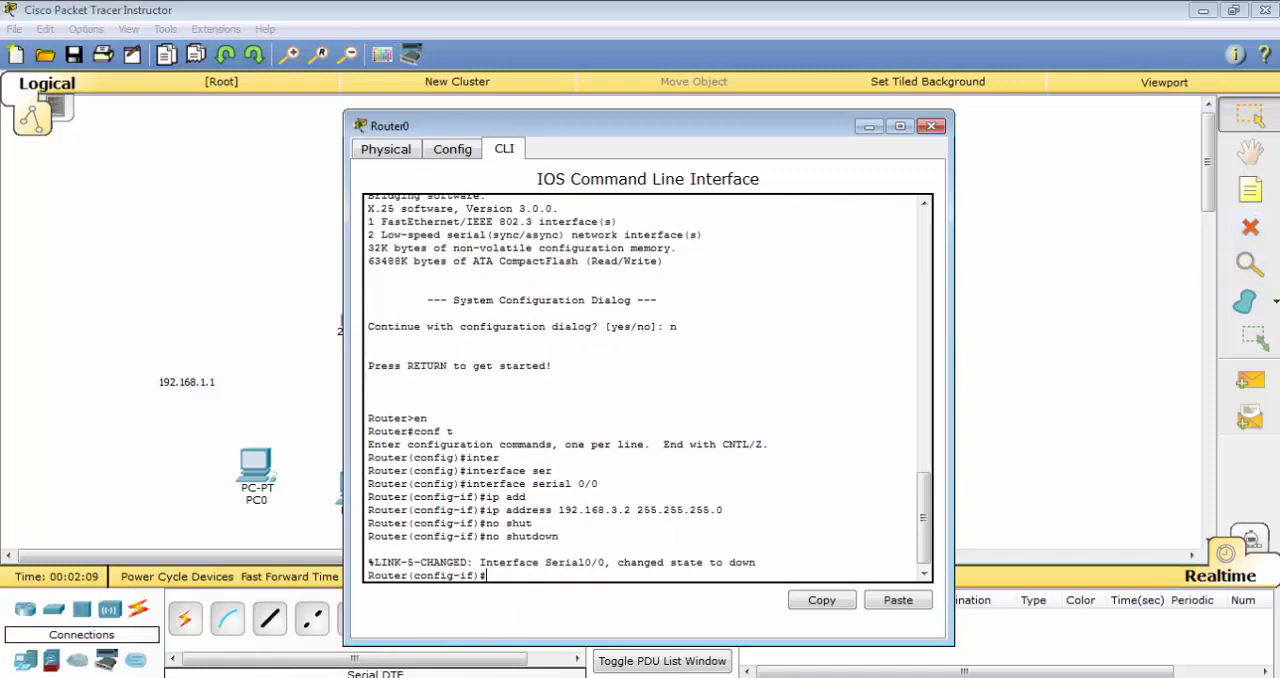
click(506, 677)
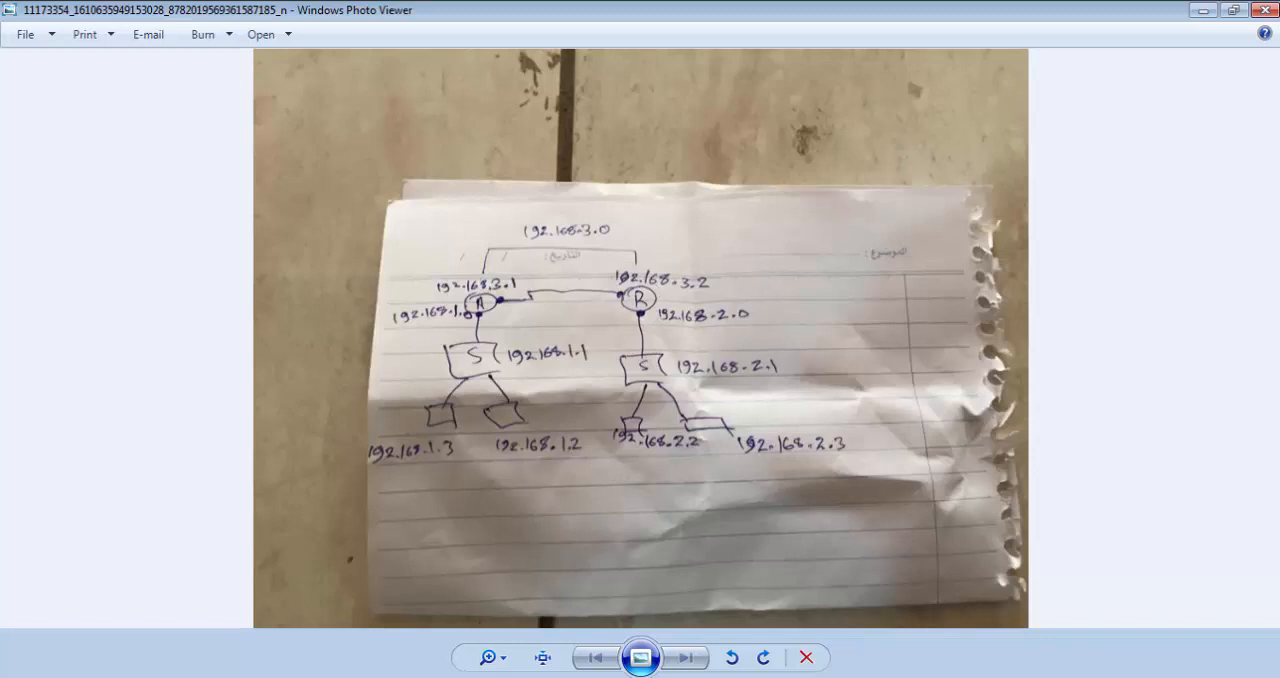
click(448, 677)
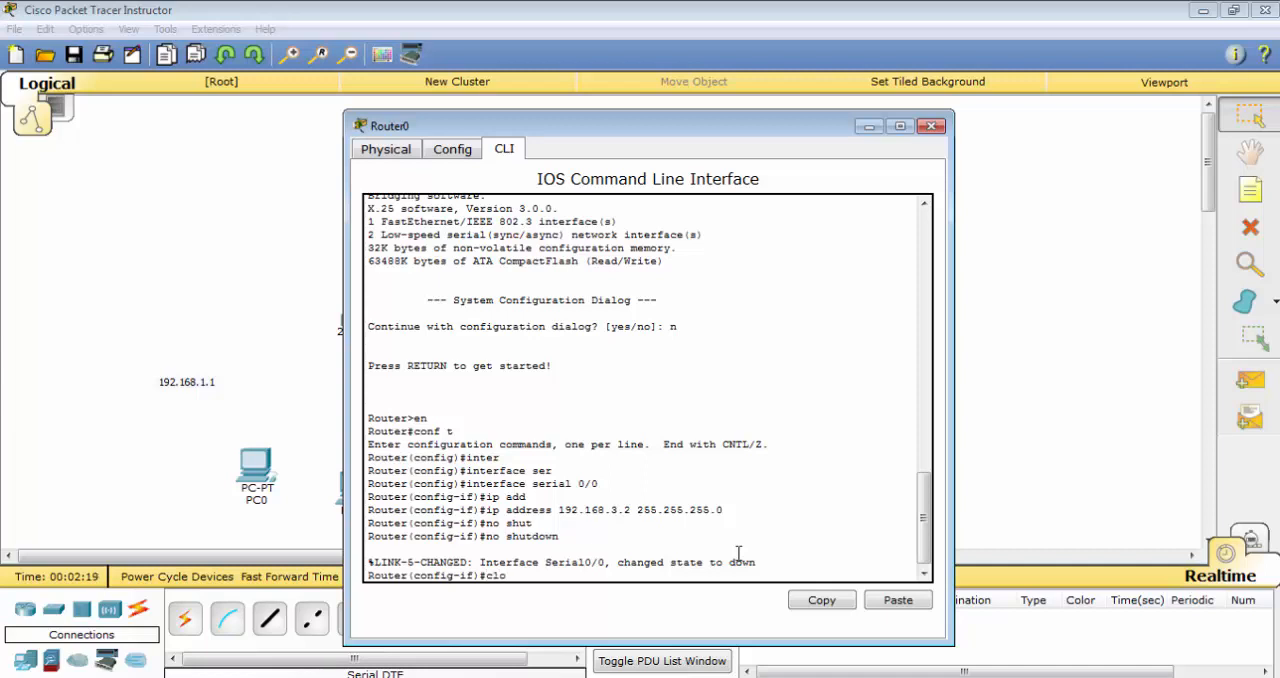
List the available clock rates and try to set a clock rate of 64000 on Router0's serial 0/0 interface
key(Tab)
text(ra)
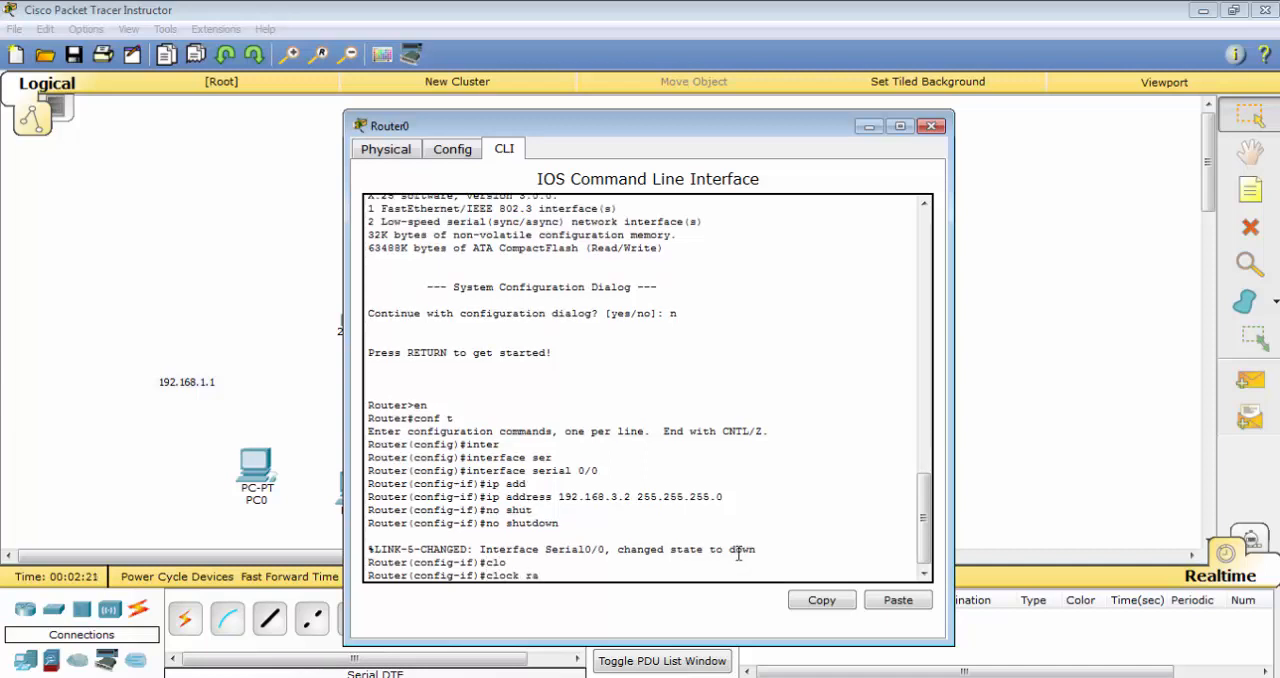
key(Tab)
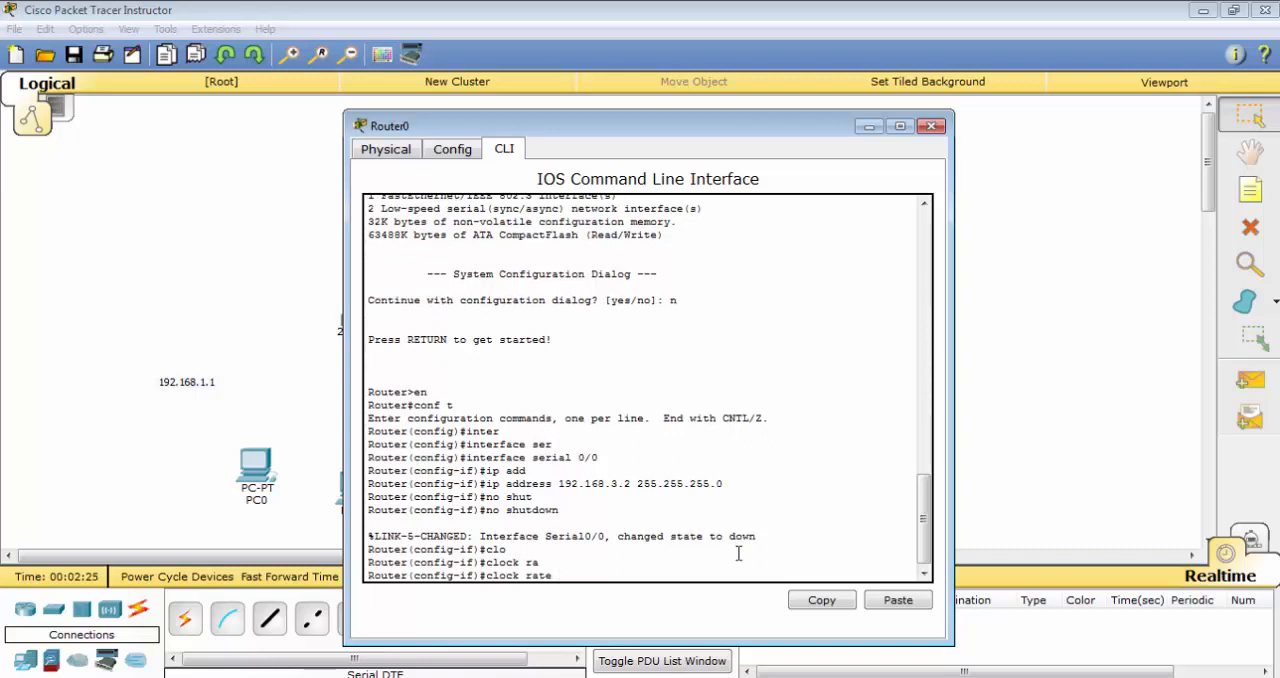
text(?)
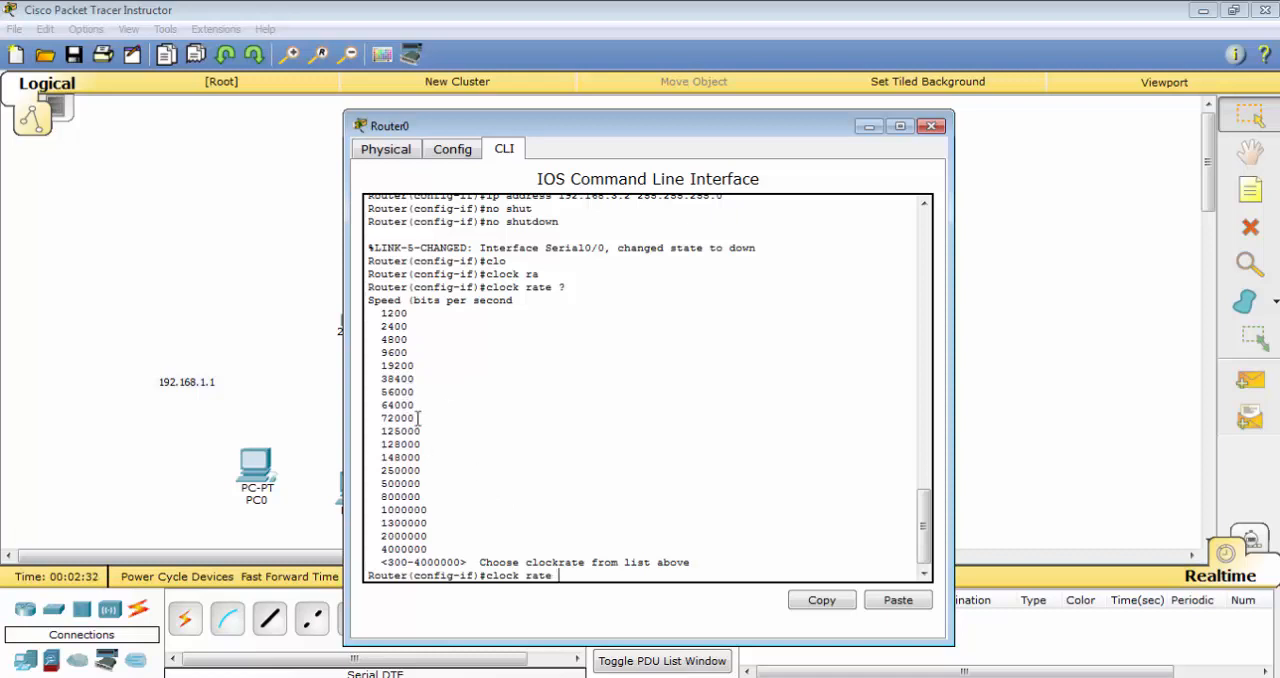
drag(383, 405, 430, 410)
click(698, 500)
text(64000)
key(Return)
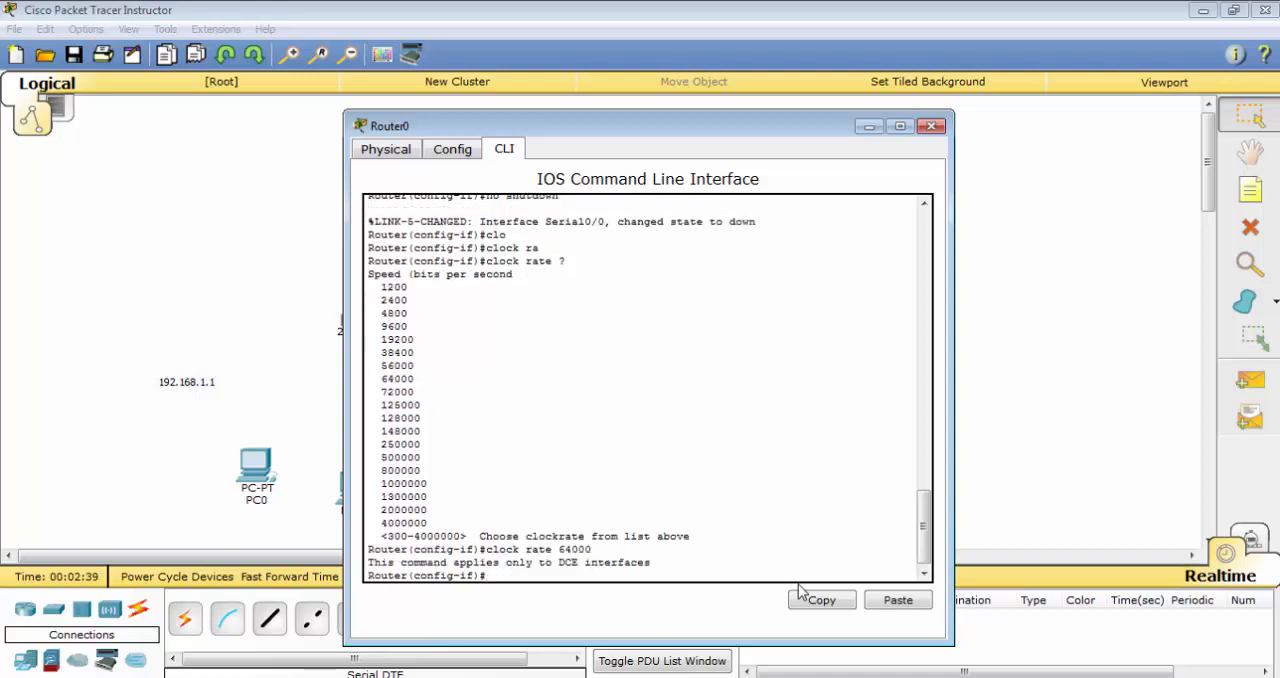
Exit interface configuration mode on Router0 and close its device window
text(ex)
key(Return)
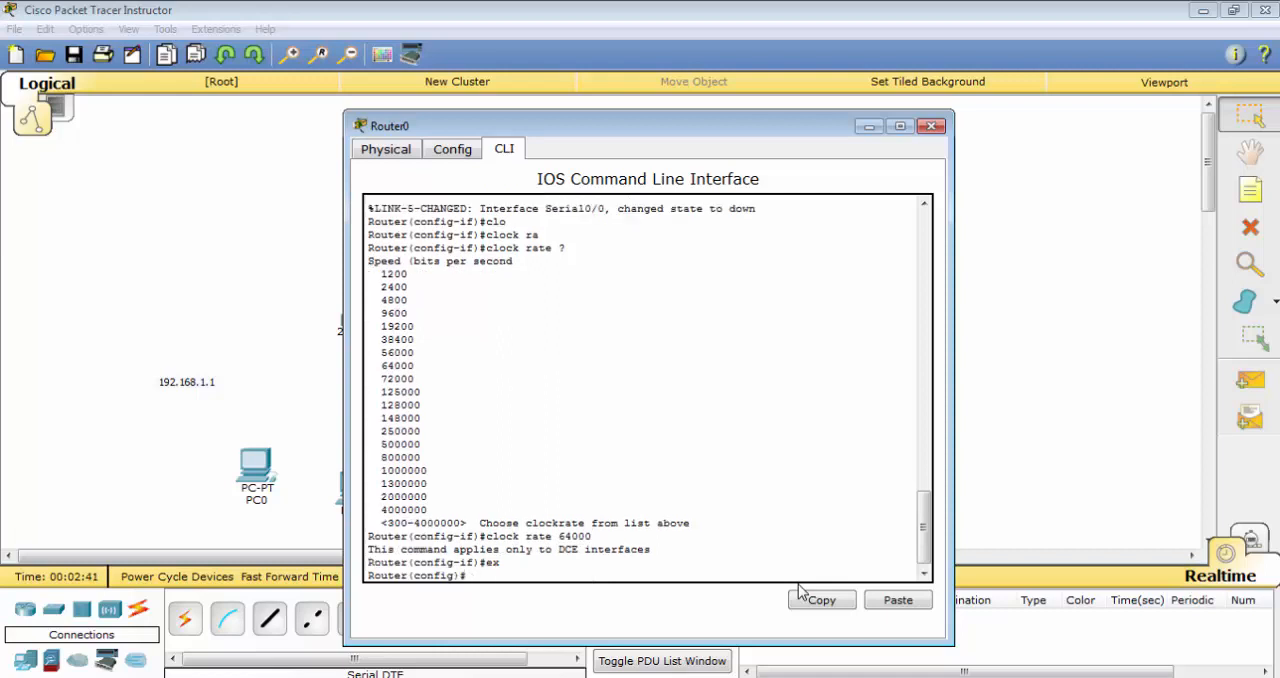
click(932, 126)
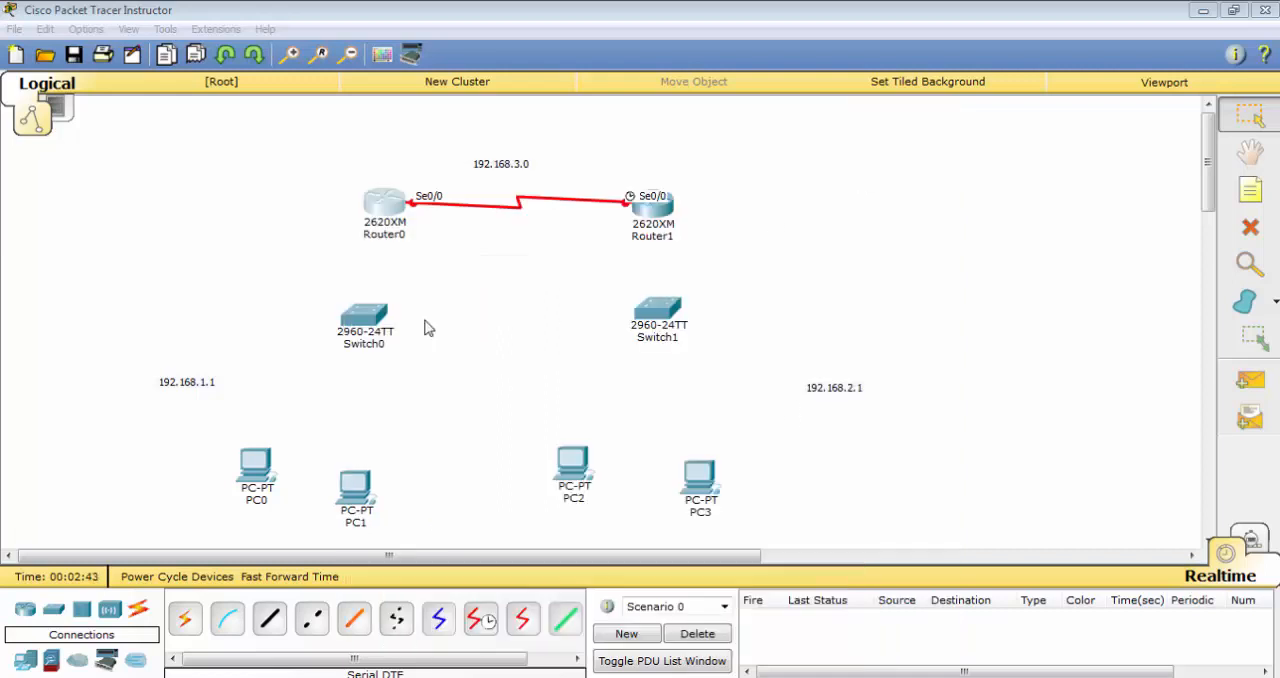
In Router1's command line, decline the configuration dialog and enter global configuration mode with en and conf t
click(624, 200)
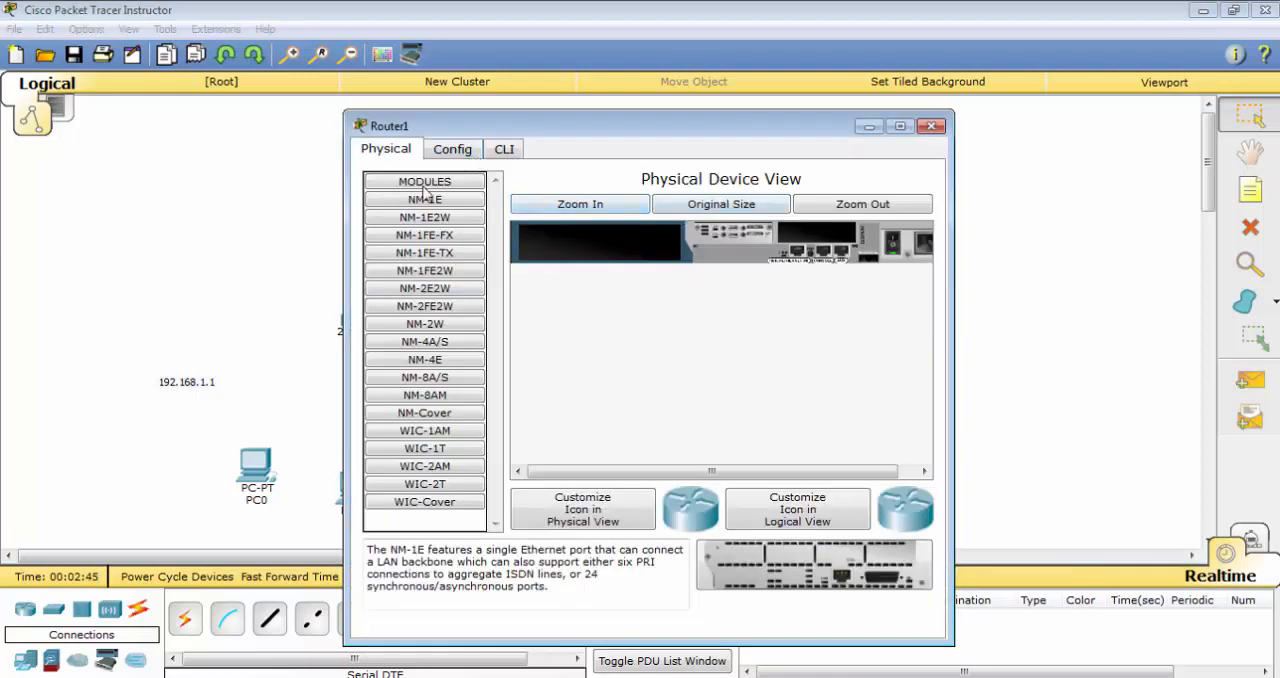
click(506, 151)
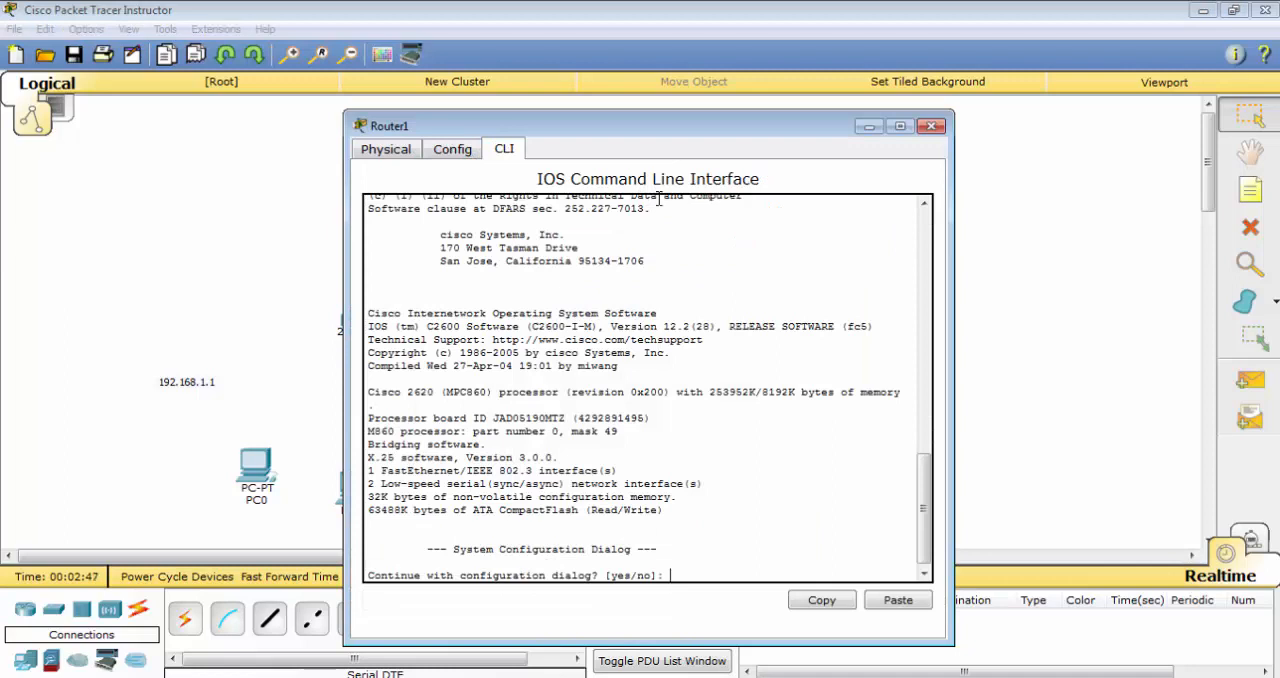
text(no)
key(Return)
key(Return)
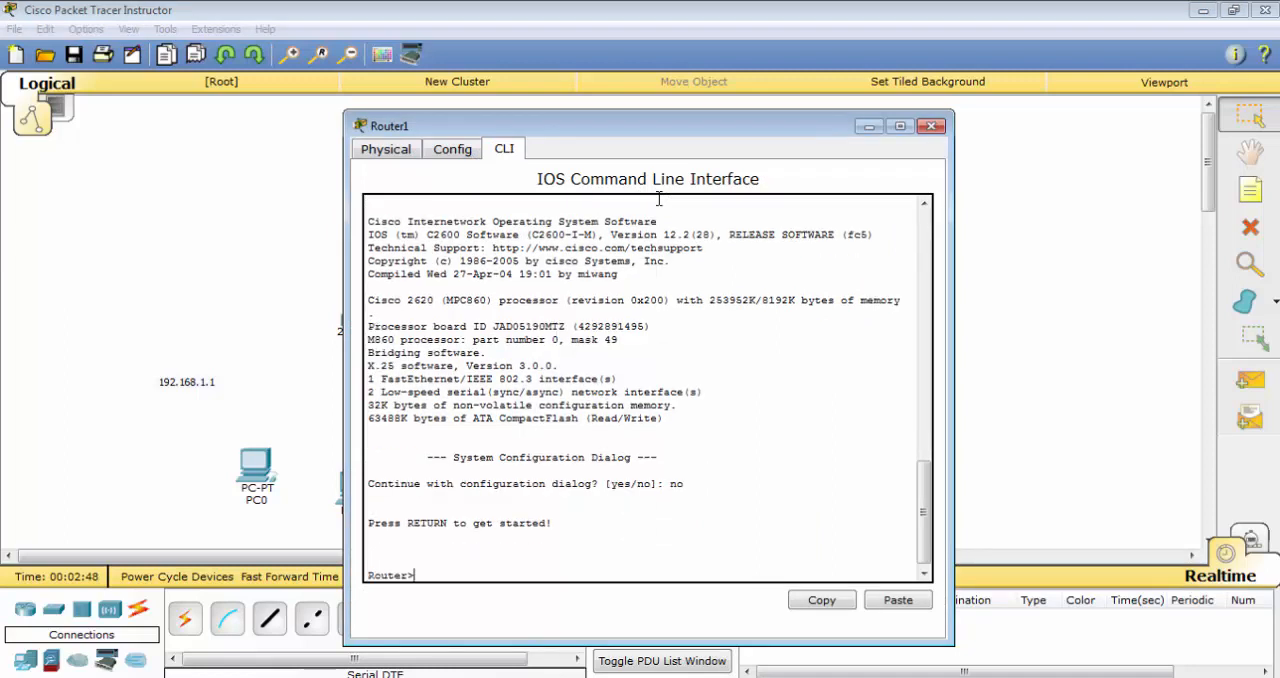
key(Return)
text(en)
key(Return)
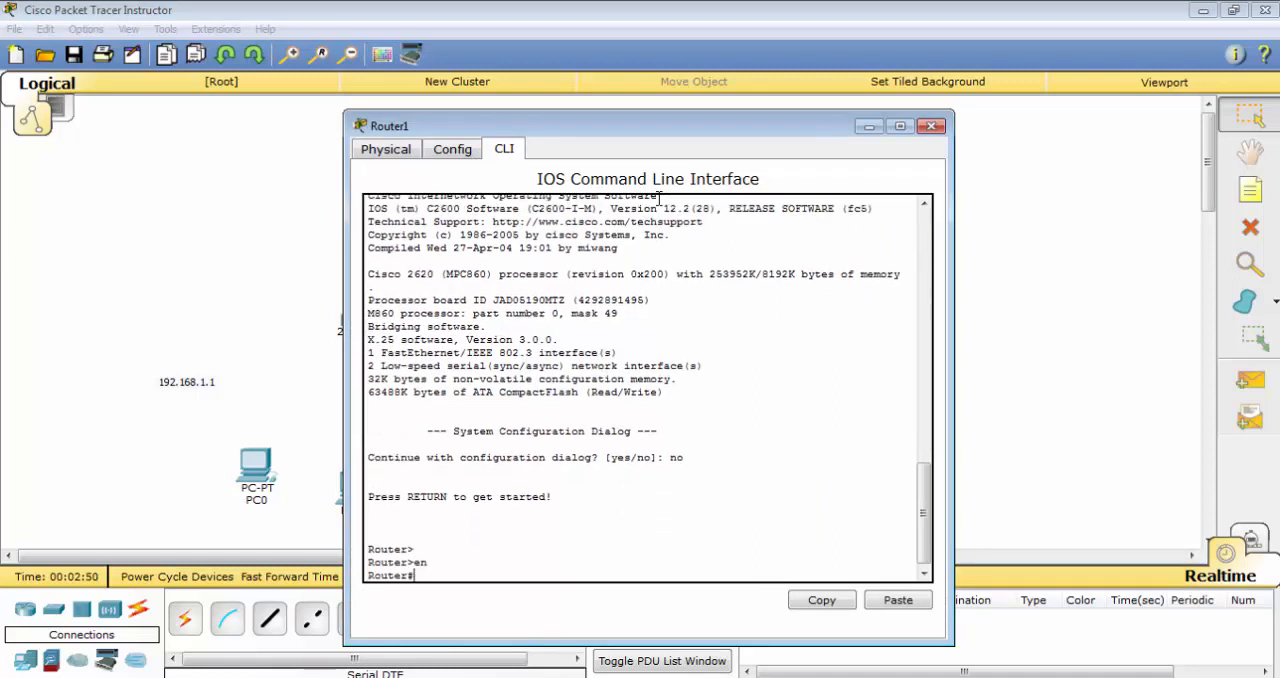
text(conf t)
key(Return)
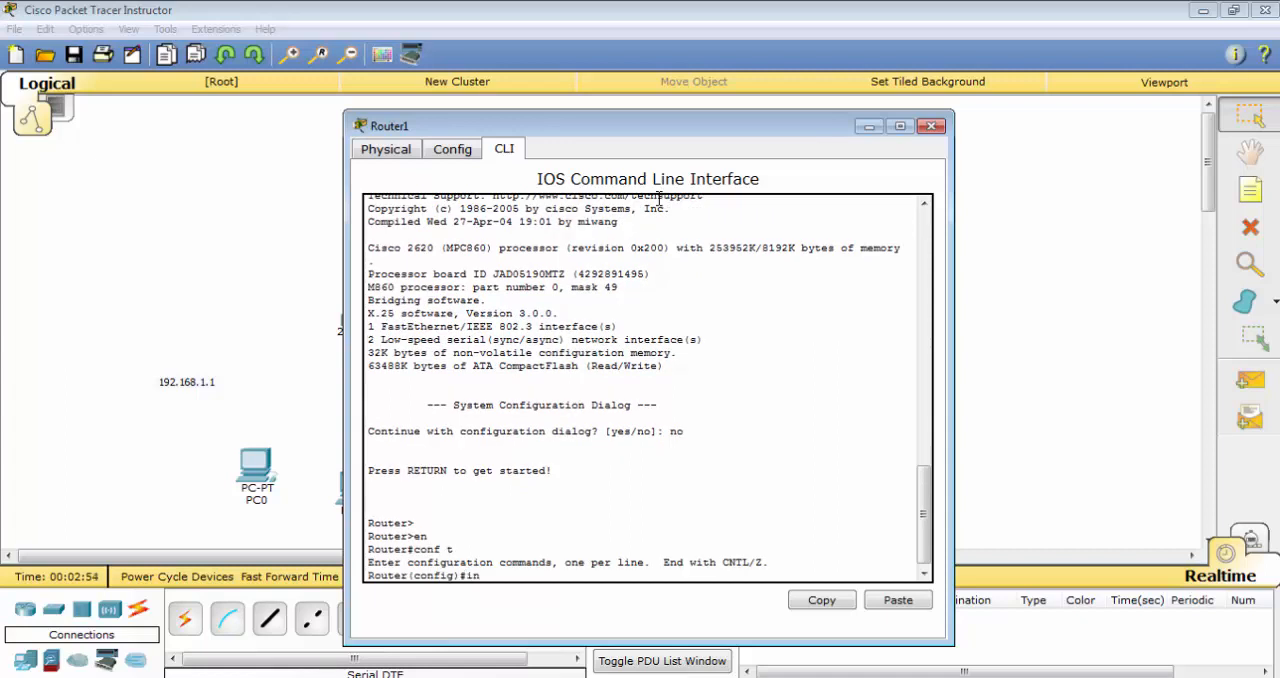
Enter interface configuration mode for serial 0/0 on Router1
text(inter)
key(Tab)
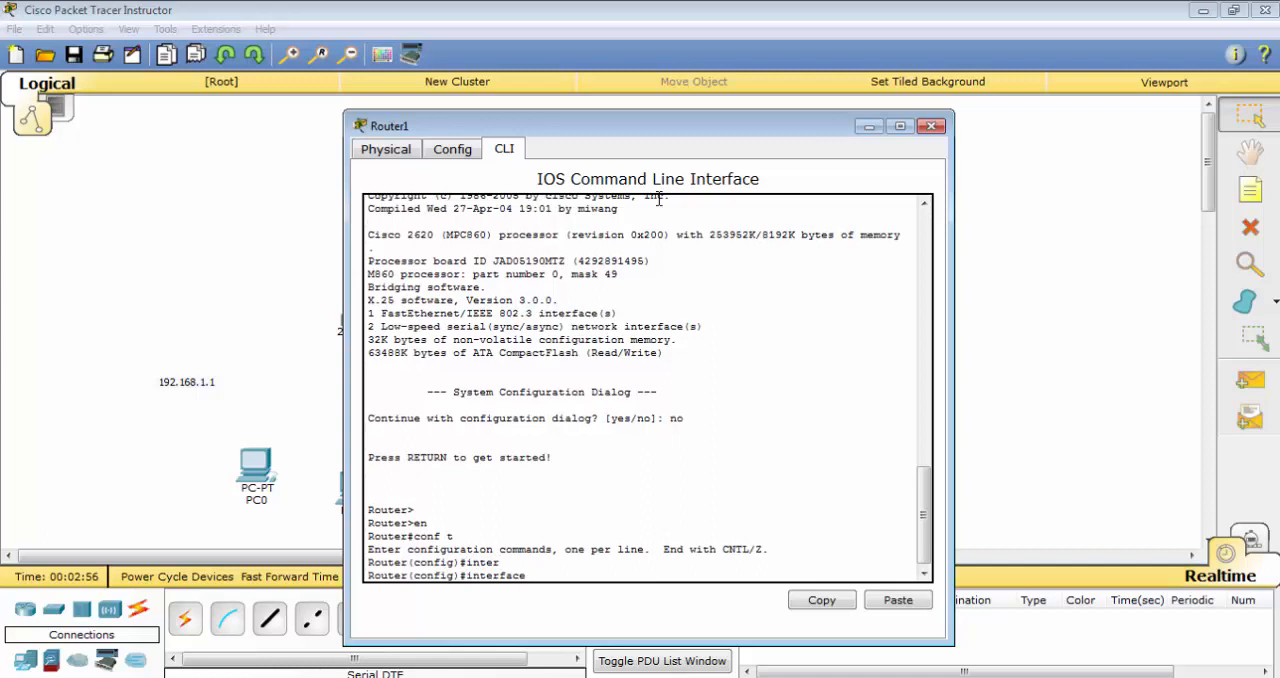
text(se)
key(Tab)
text(0/0)
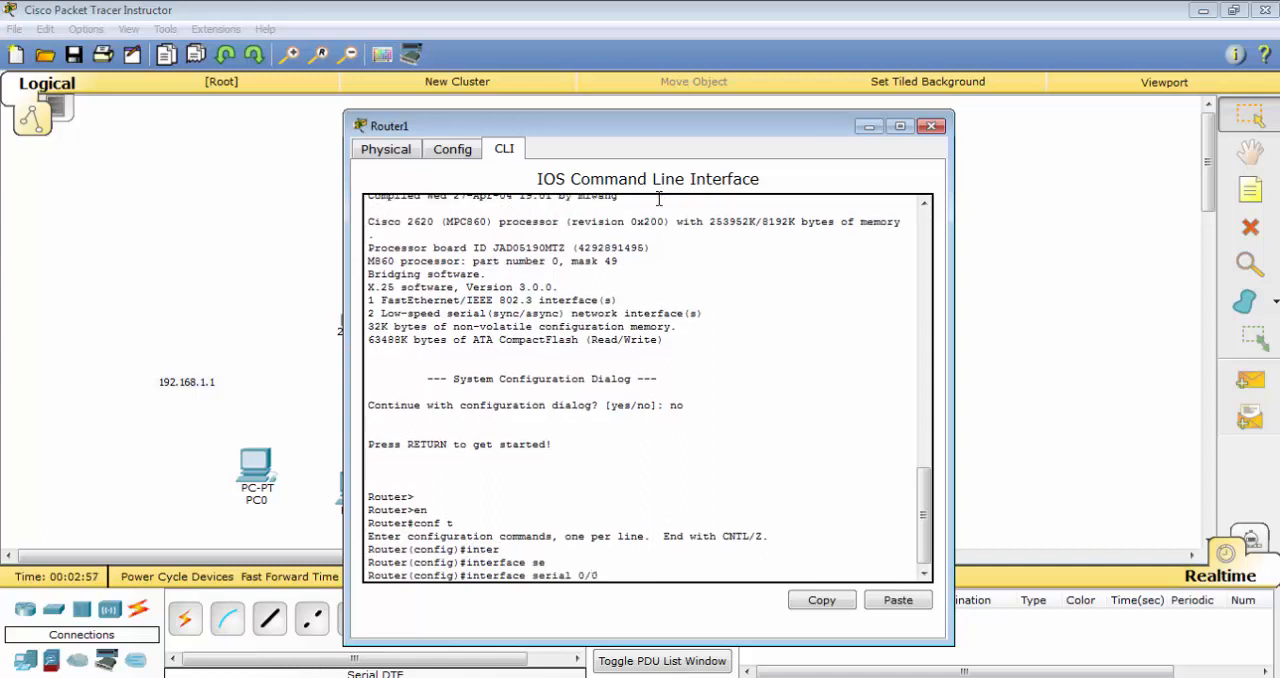
key(Return)
Assign the IP address 192.168.3.4 with mask 255.255.255.0 to Router1's serial 0/0 interface
text(ip add)
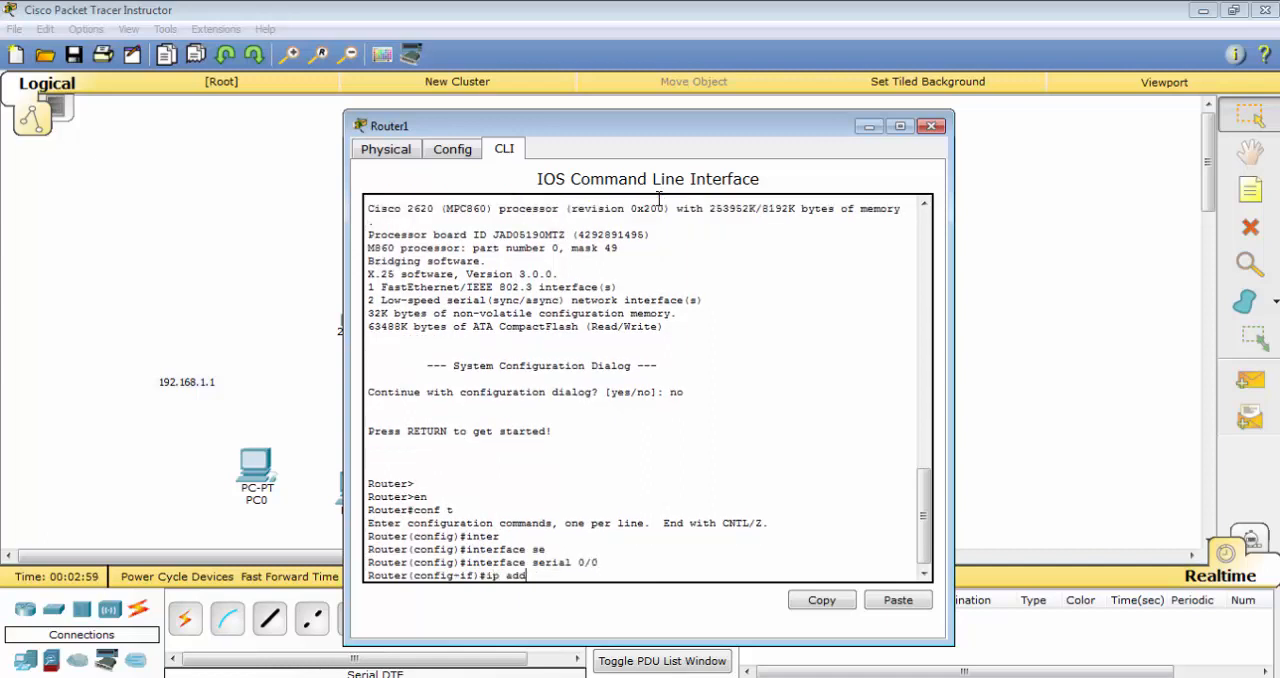
key(Tab)
text(219)
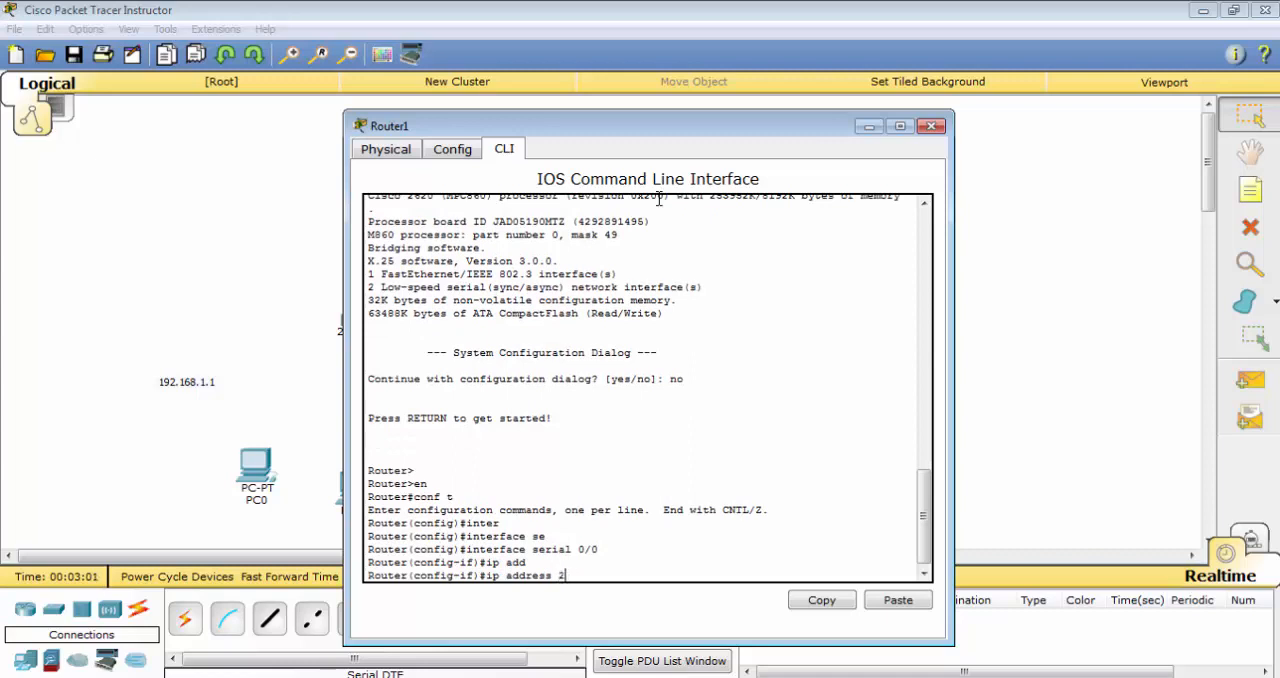
key(BackSpace)
text(192.168.3.4 255.255.255.0)
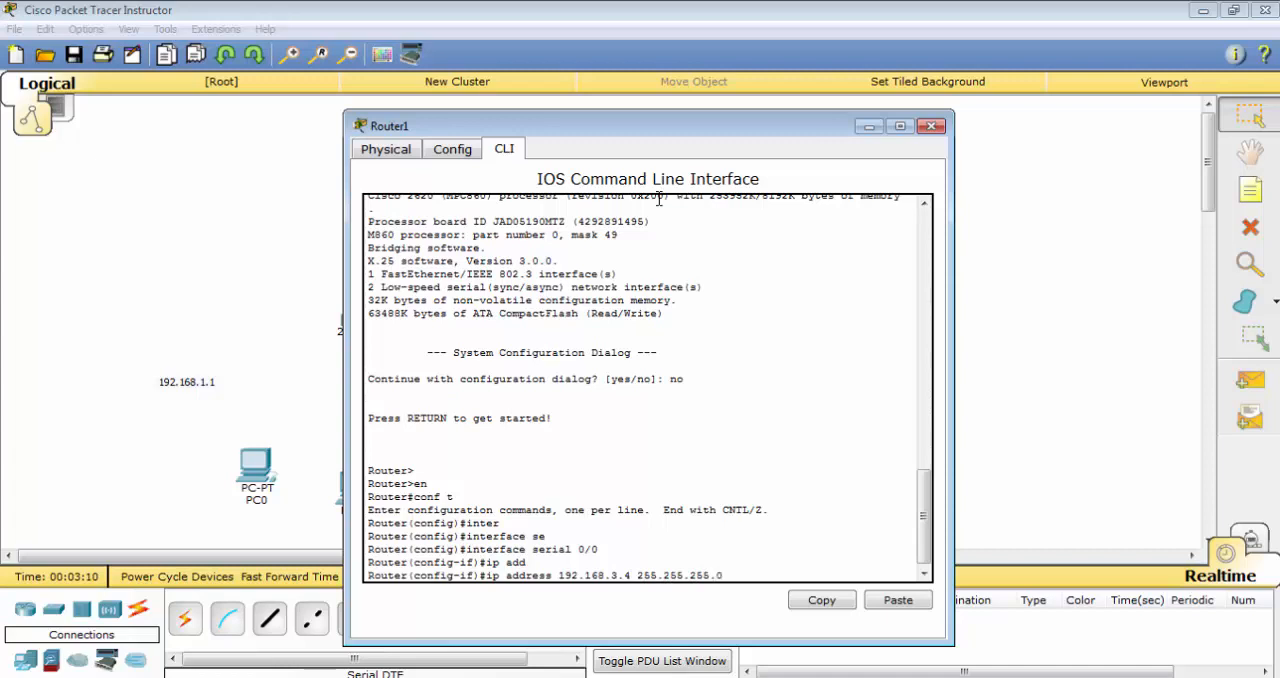
key(Return)
Exit interface configuration mode on Router1 and close its device window
text(er(config-if)#e)
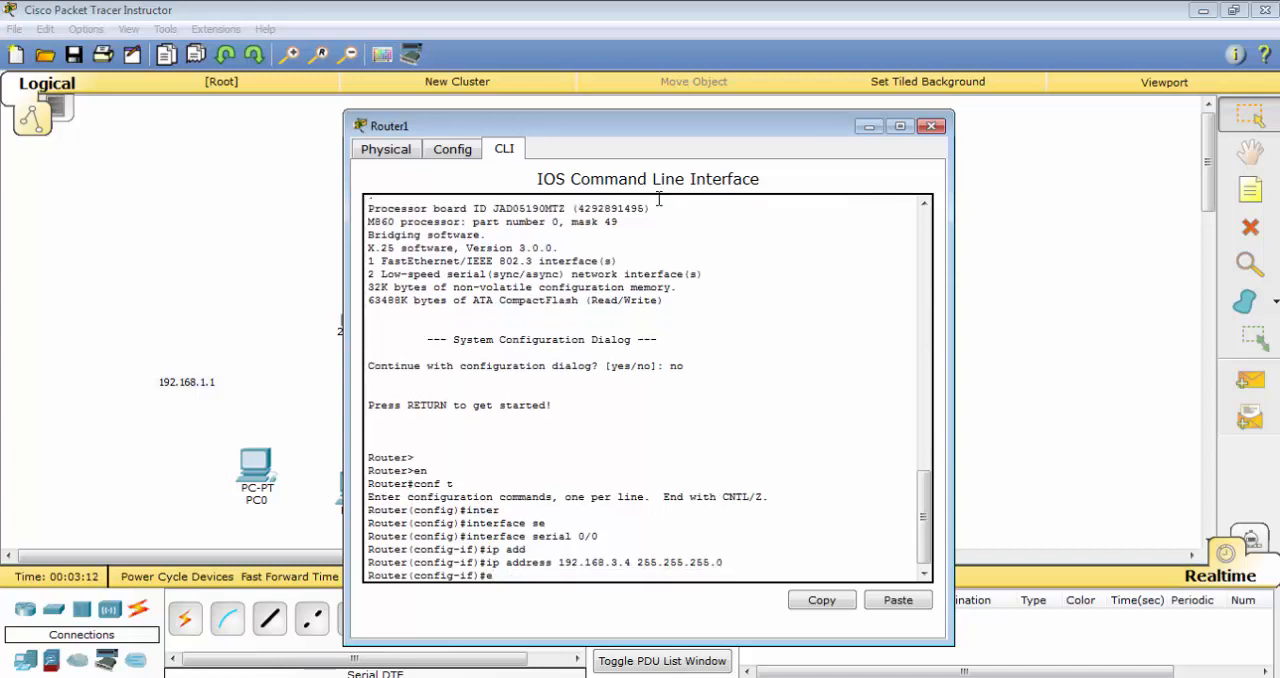
text(x)
key(Return)
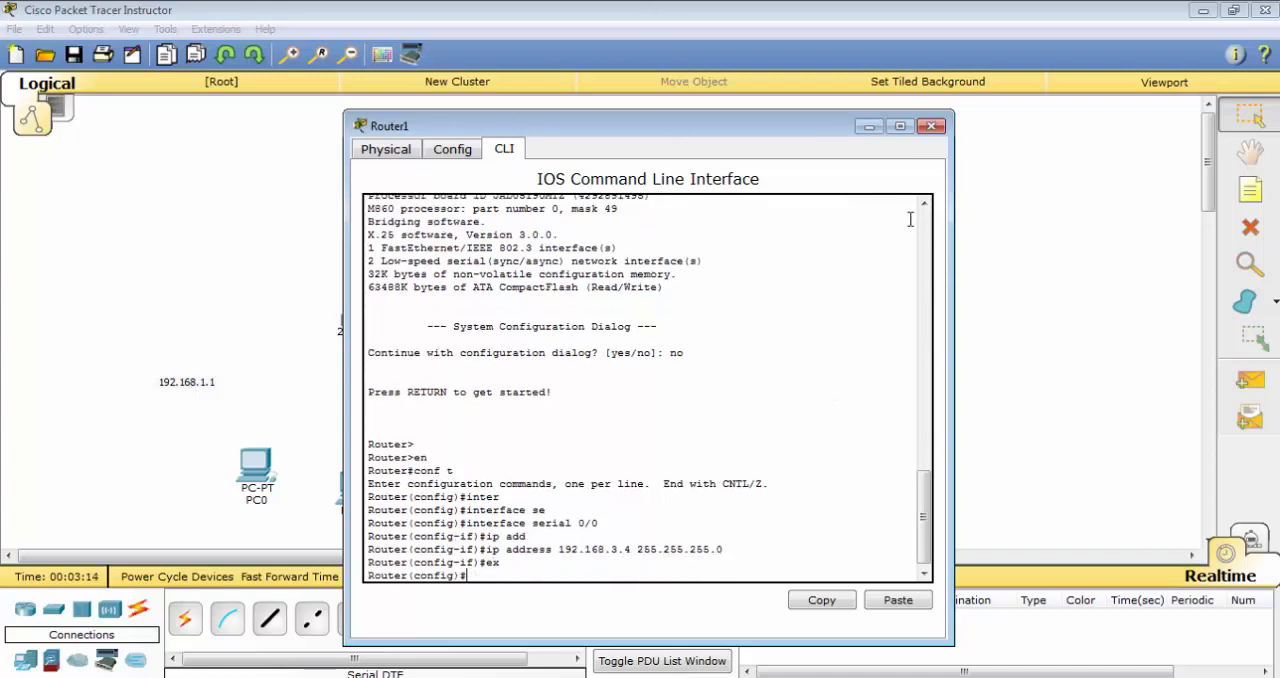
click(931, 126)
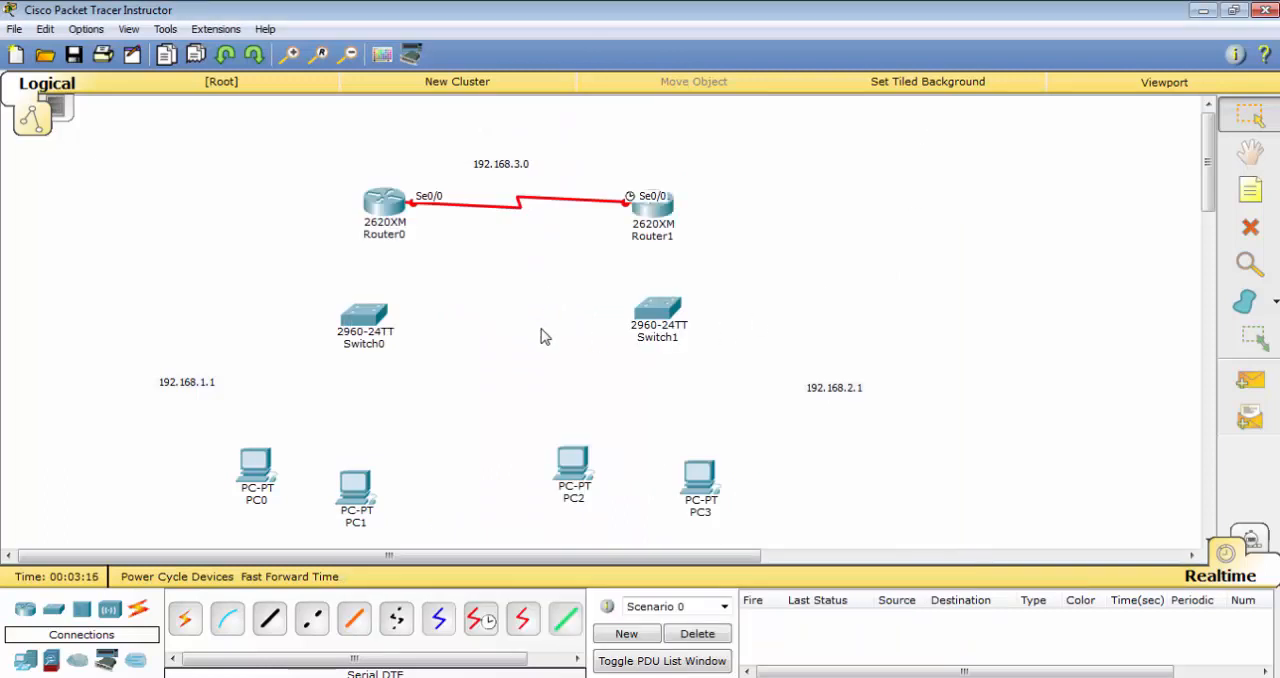
Reopen Router1's command line and re-enter interface configuration mode for serial 0/0
click(656, 208)
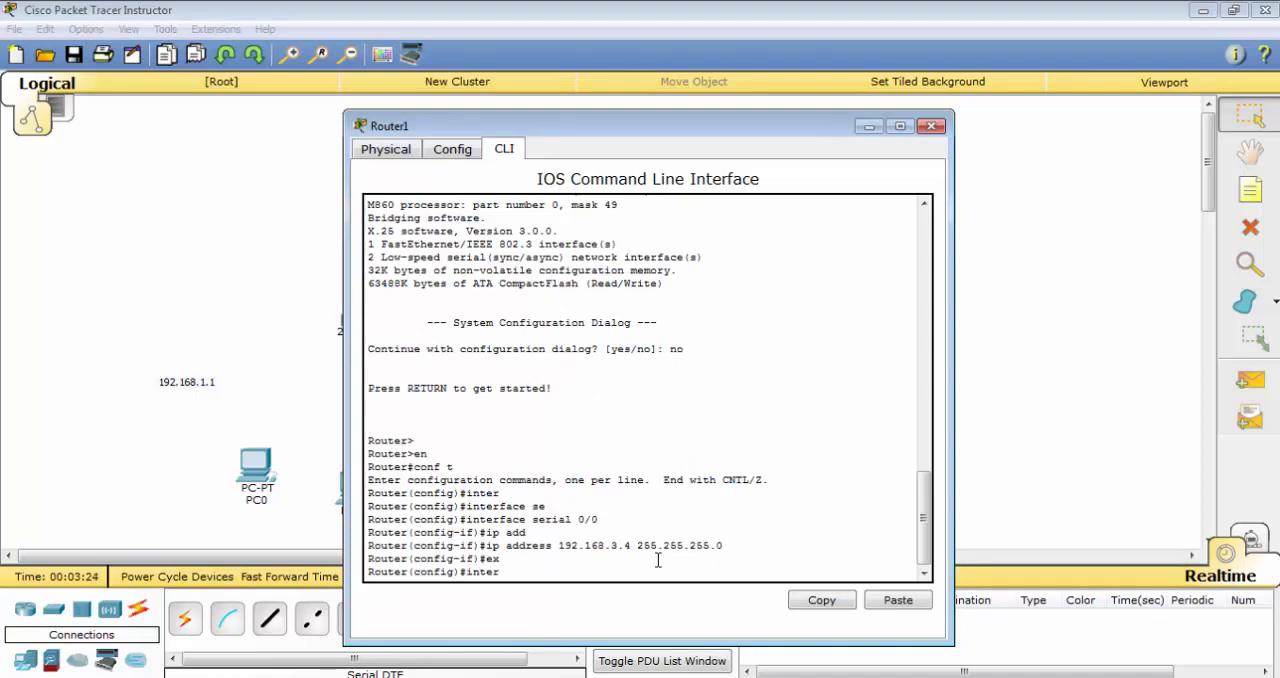
key(Tab)
text(s)
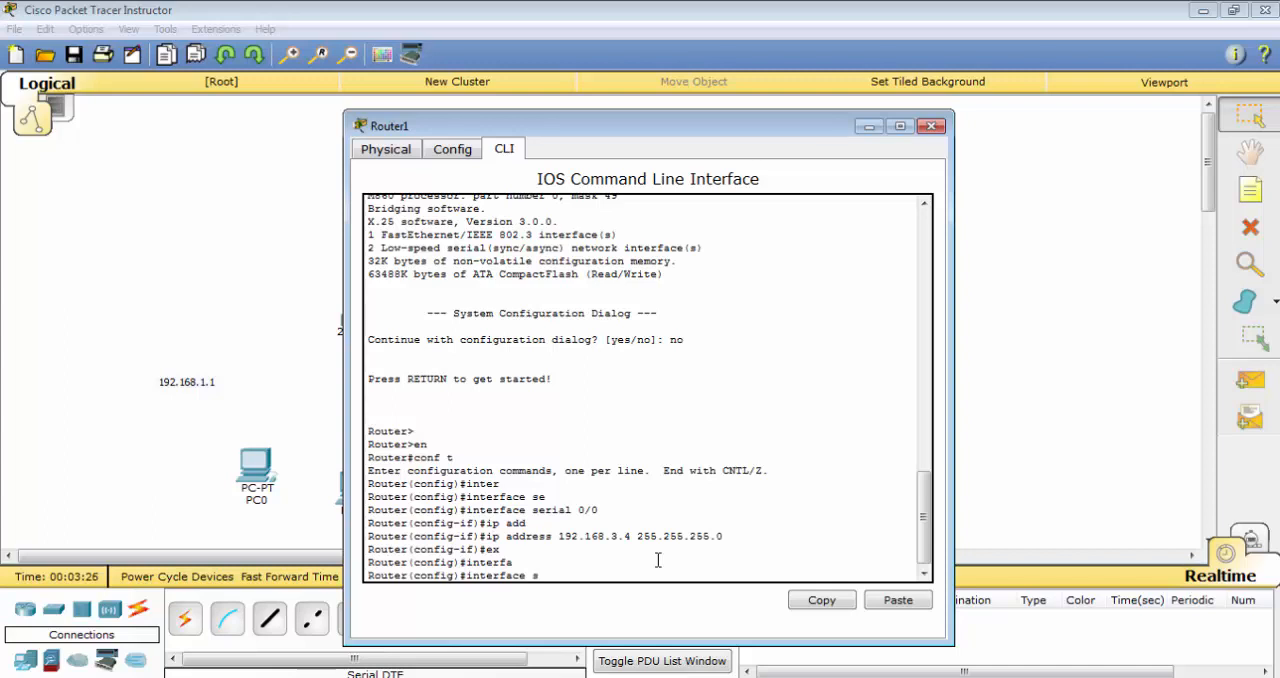
key(Return)
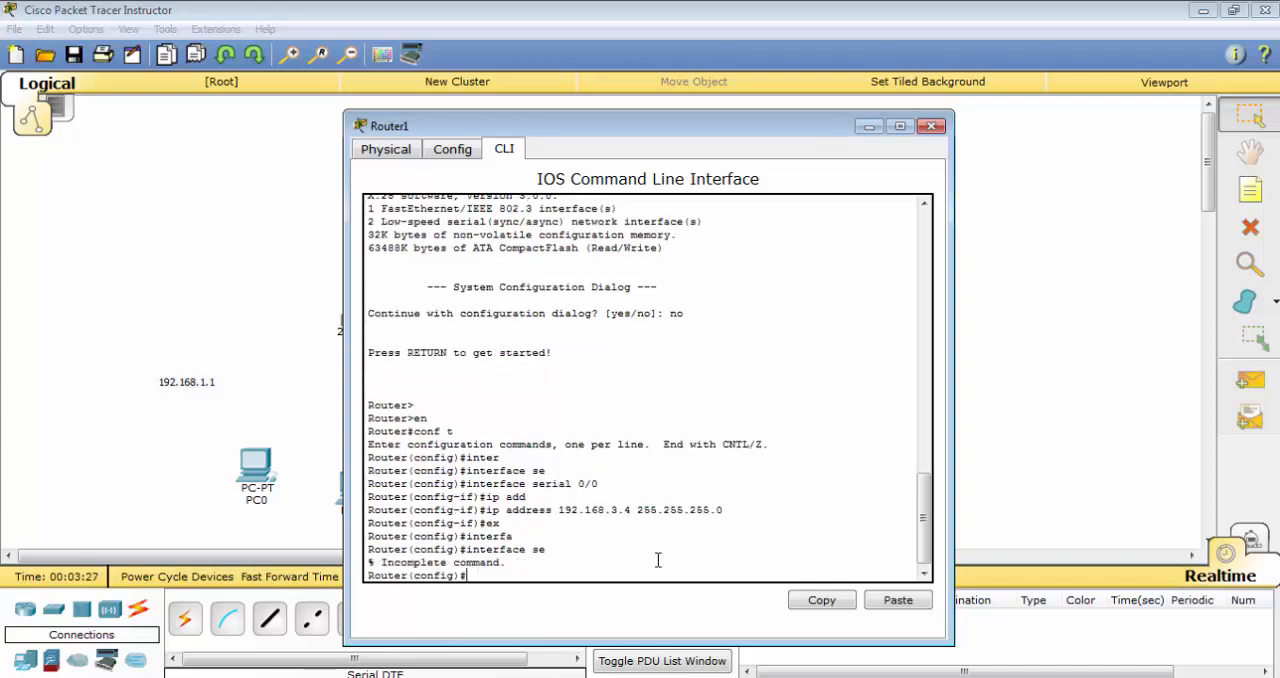
key(Up)
key(Tab)
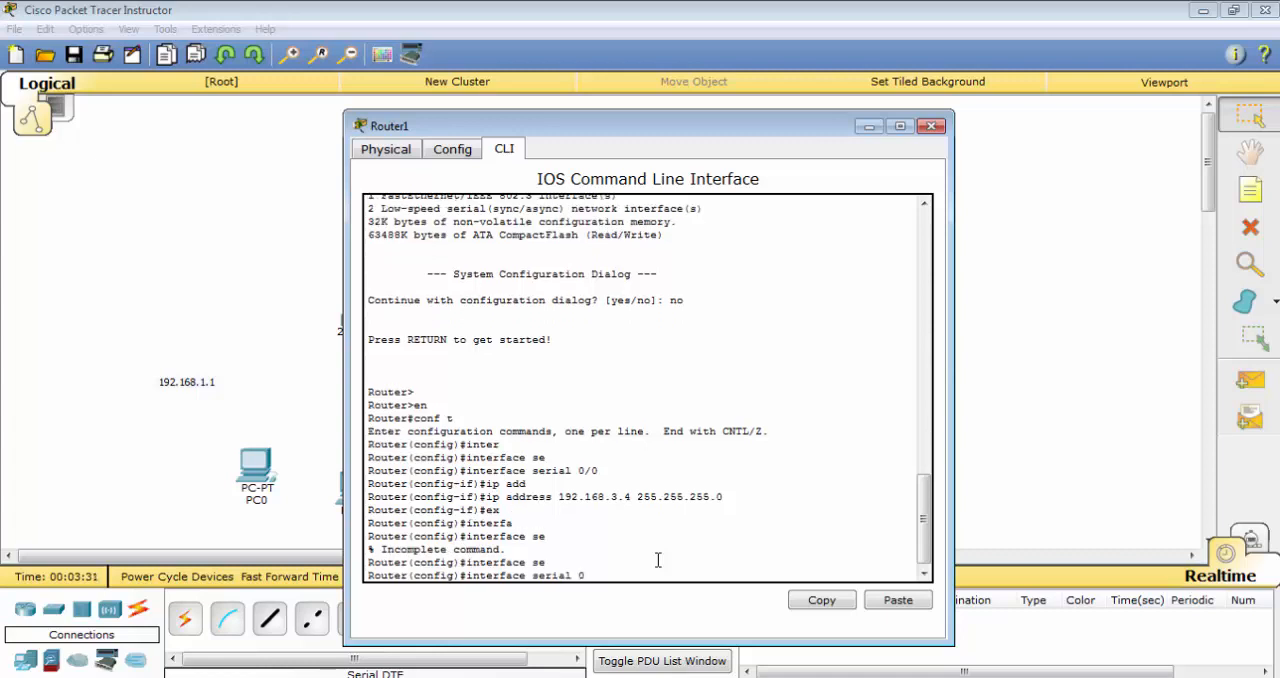
key(Return)
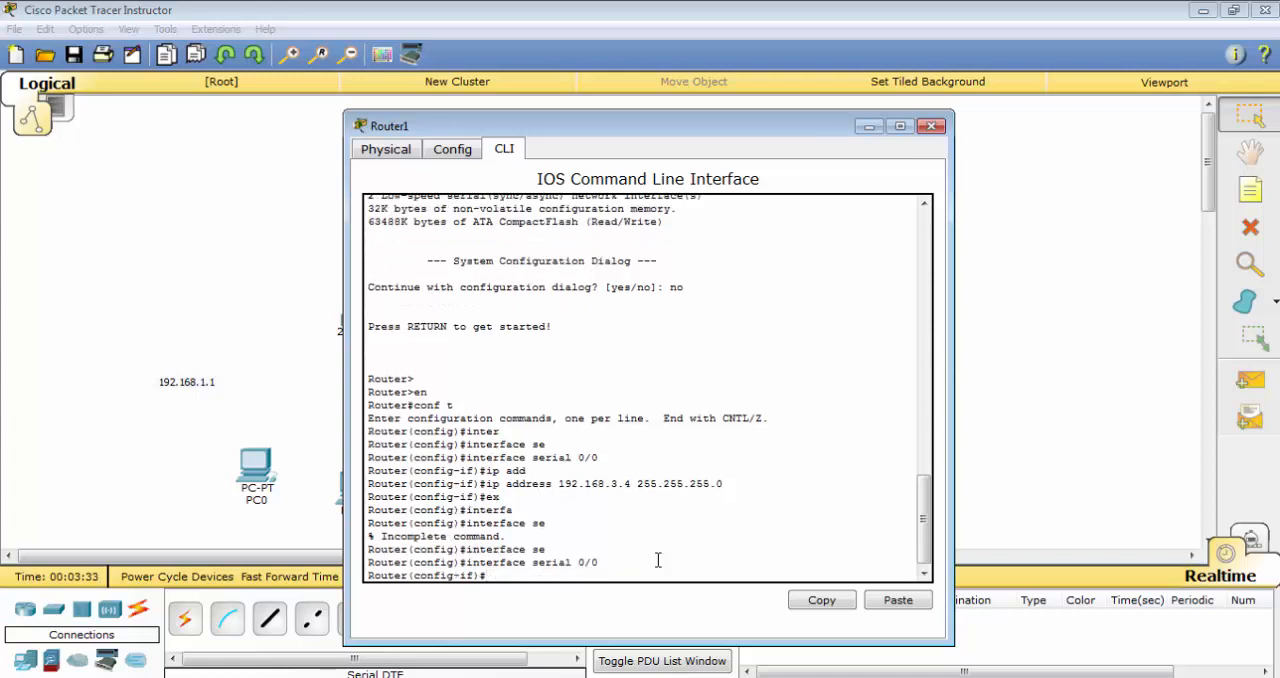
Enable Router1's serial 0/0 interface with no shutdown and close the device window
text(no shut)
key(Tab)
key(Return)
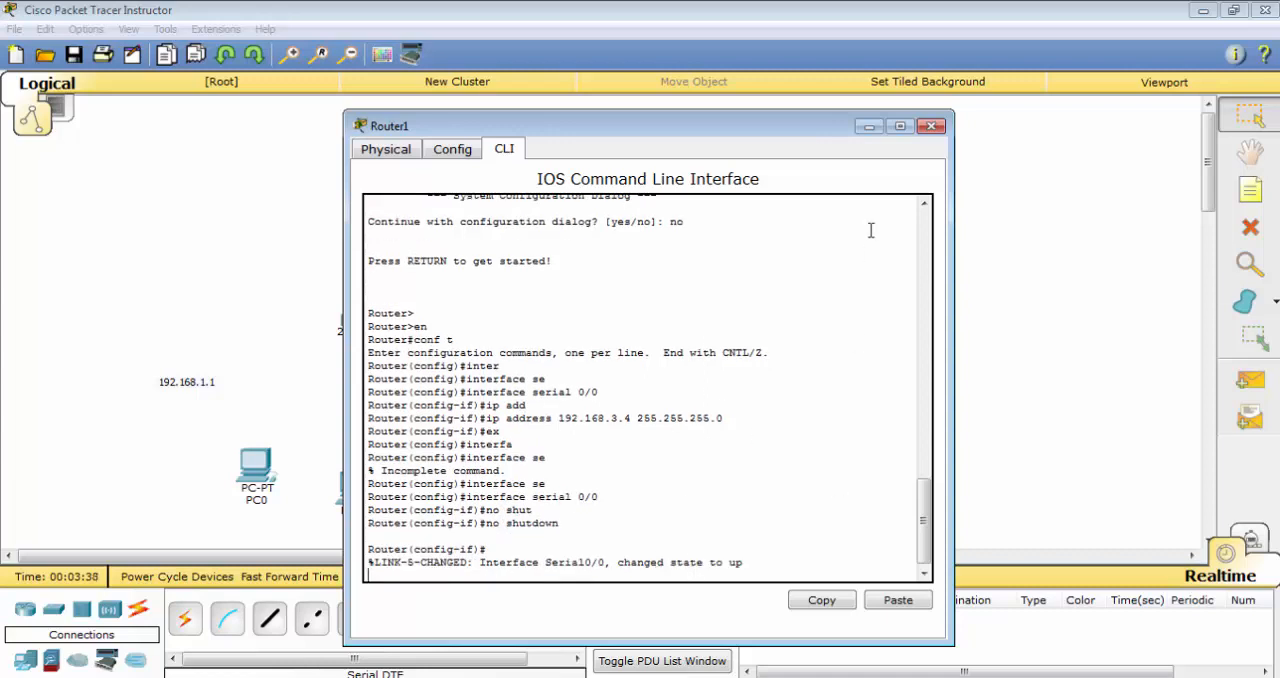
click(930, 127)
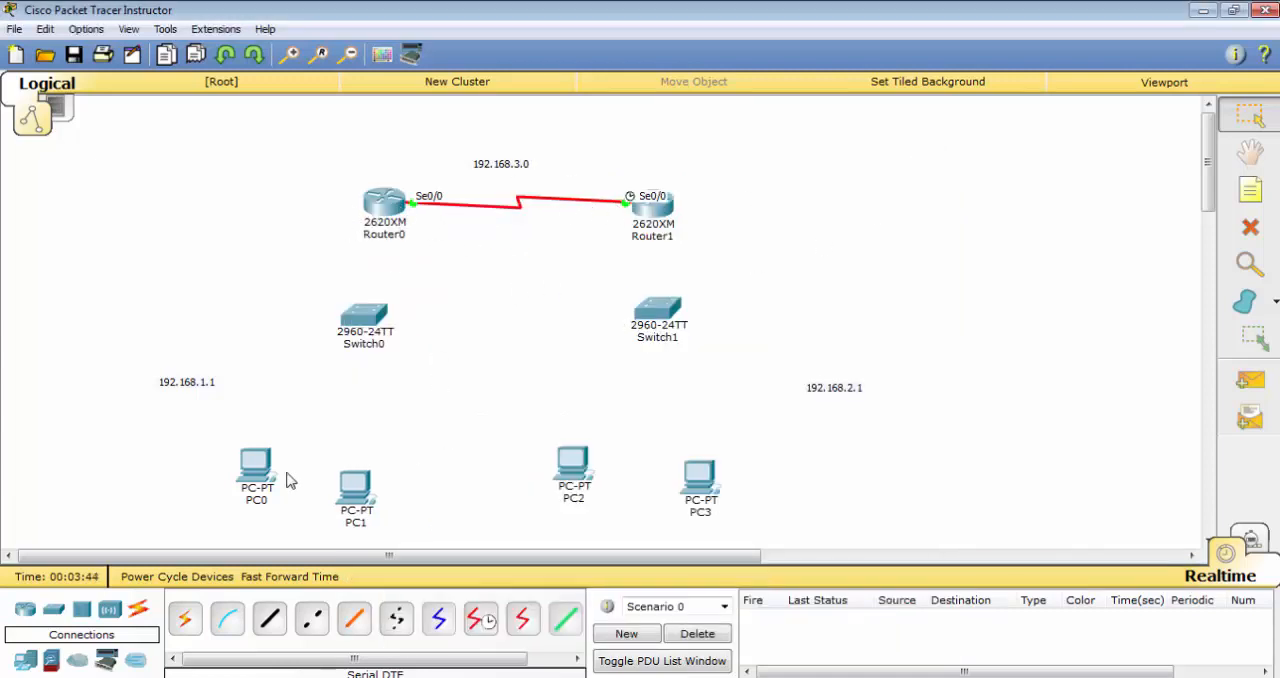
Move PC1 and PC0 closer beneath Switch0 and connect PC0's FastEthernet0 to Switch0's FastEthernet0/1 with a copper straight-through cable
drag(344, 498, 402, 462)
drag(256, 465, 312, 428)
click(269, 619)
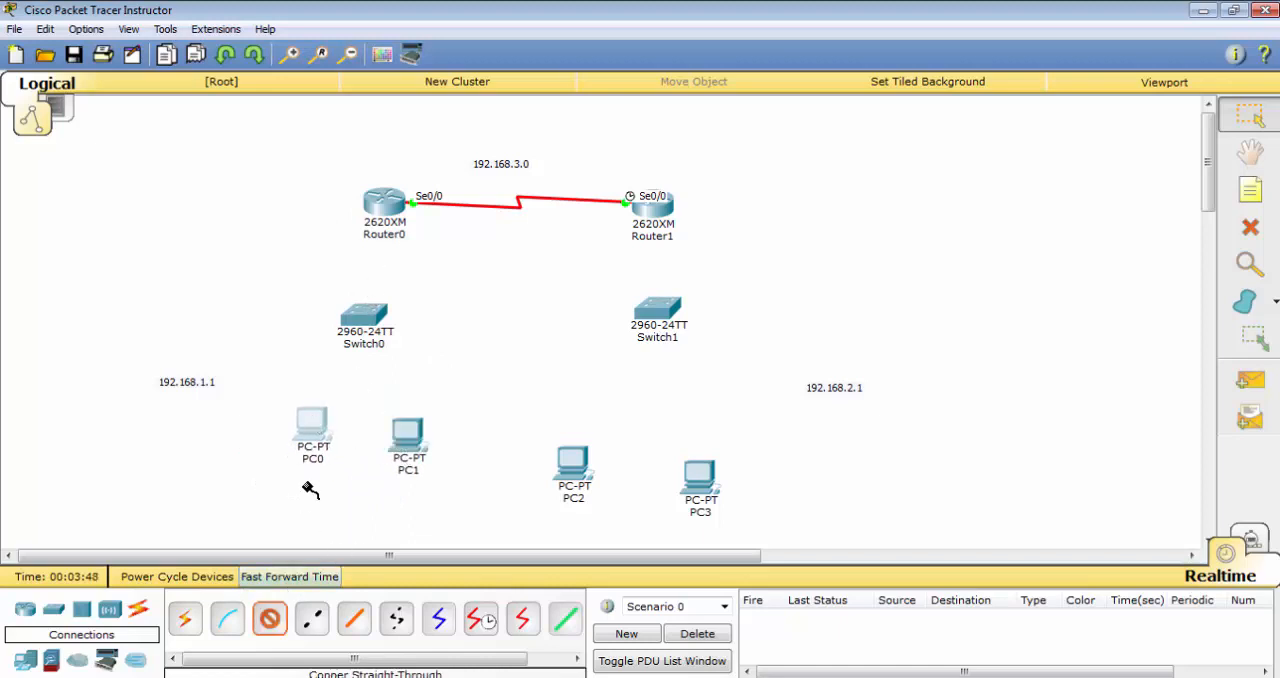
click(315, 435)
click(383, 462)
click(360, 318)
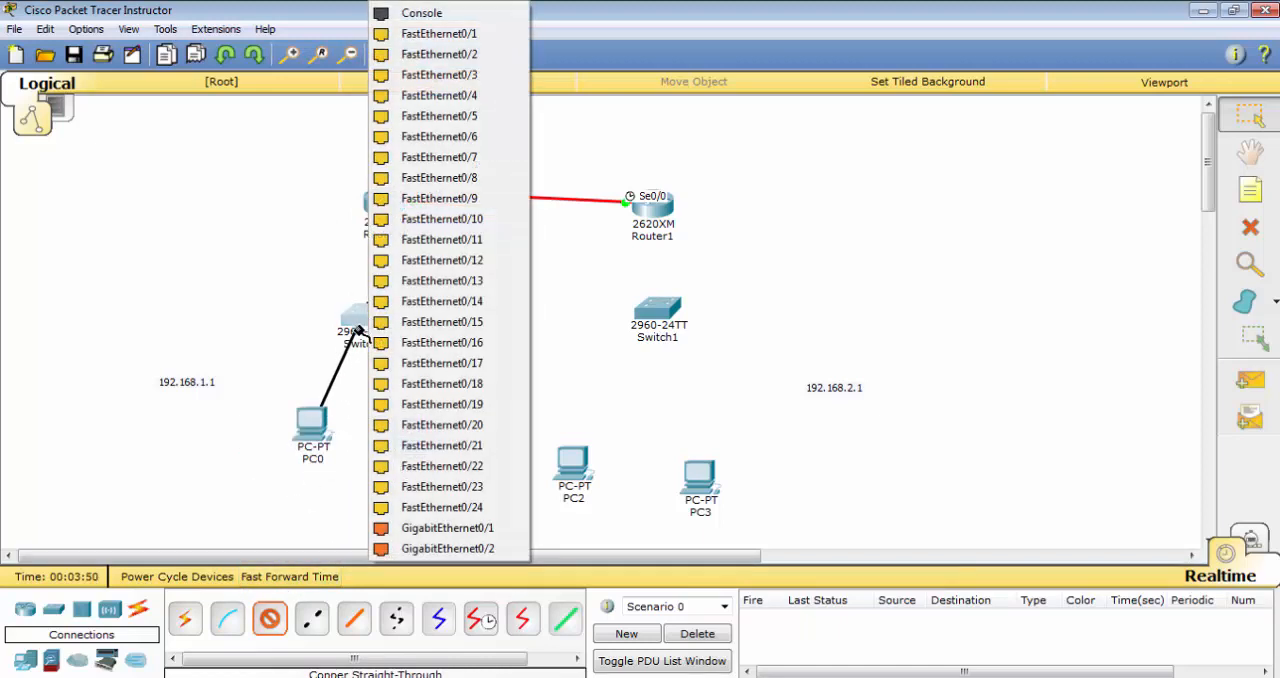
click(460, 34)
Try to connect PC1 to Switch0's FastEthernet0/2 port with a copper straight-through cable
click(273, 622)
click(408, 430)
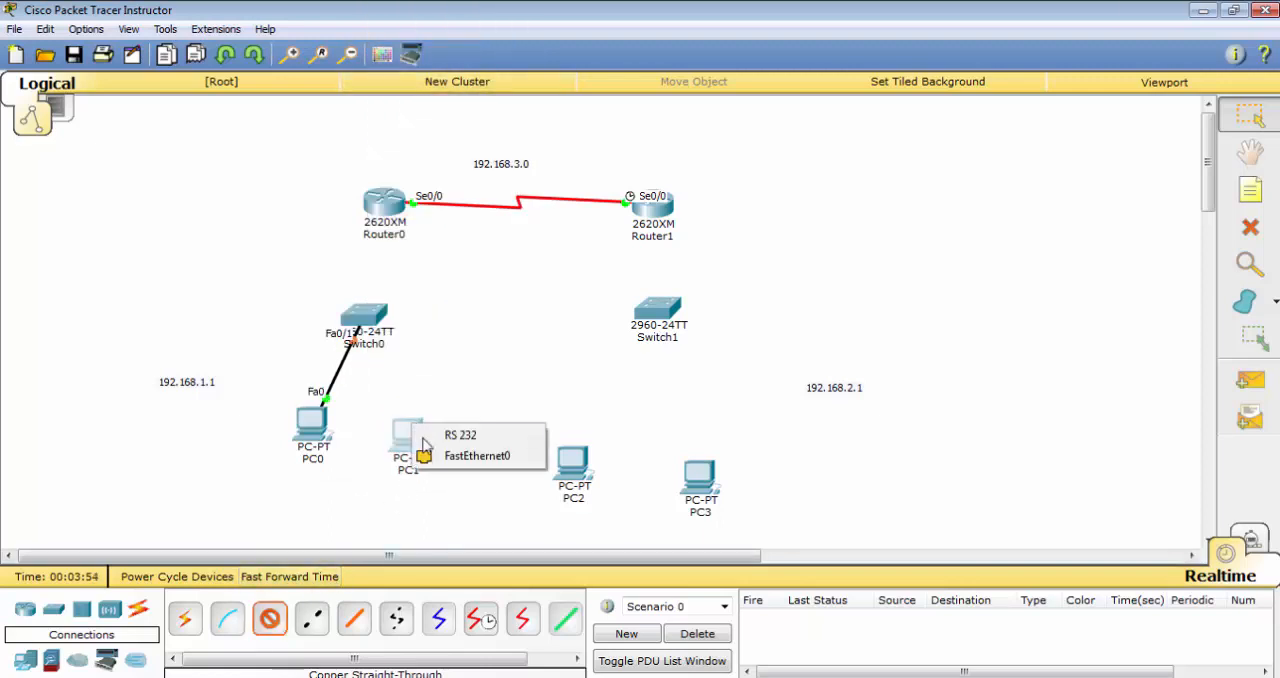
click(455, 449)
click(357, 318)
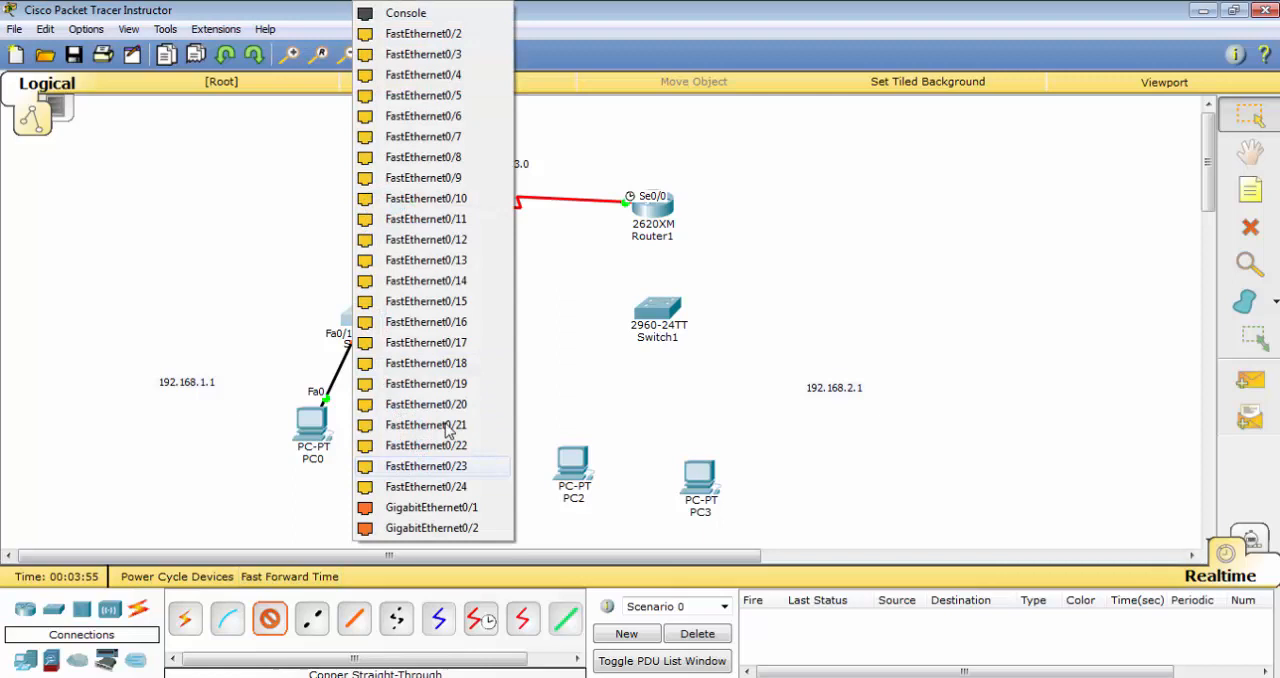
click(460, 52)
Move PC1 slightly up beside PC0 and arrange PC2 and PC3 side by side beneath Switch1
drag(420, 472, 423, 460)
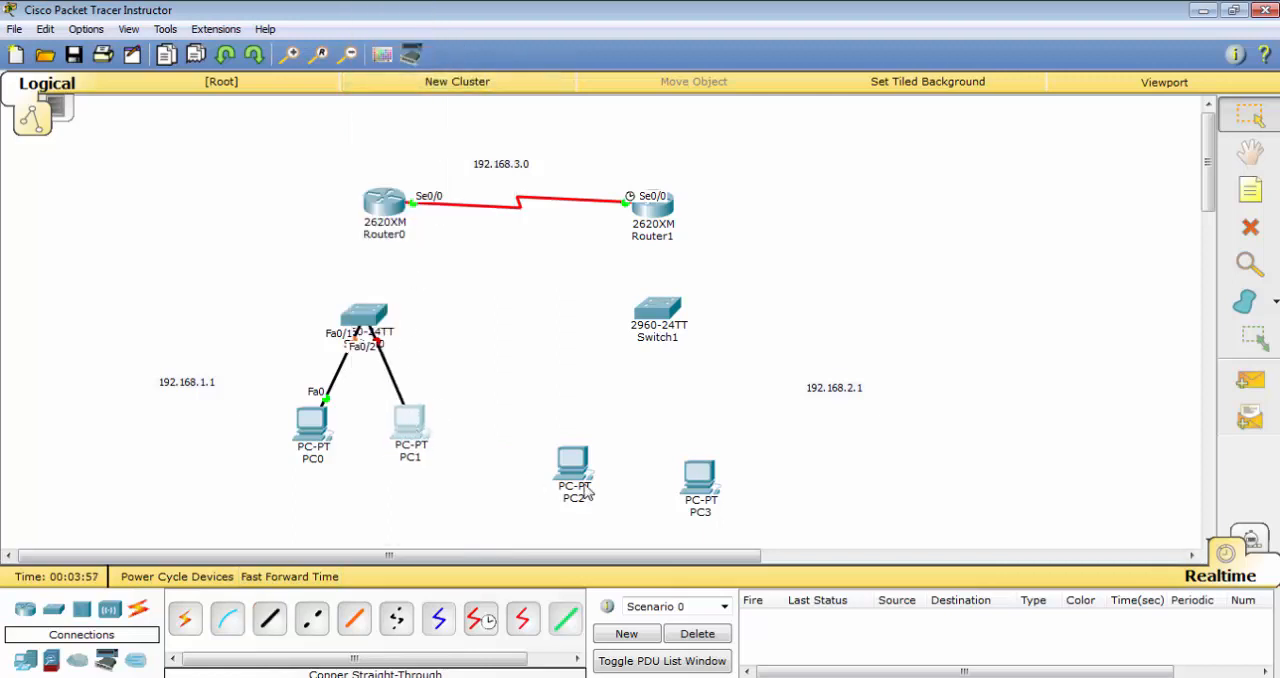
drag(568, 477, 577, 450)
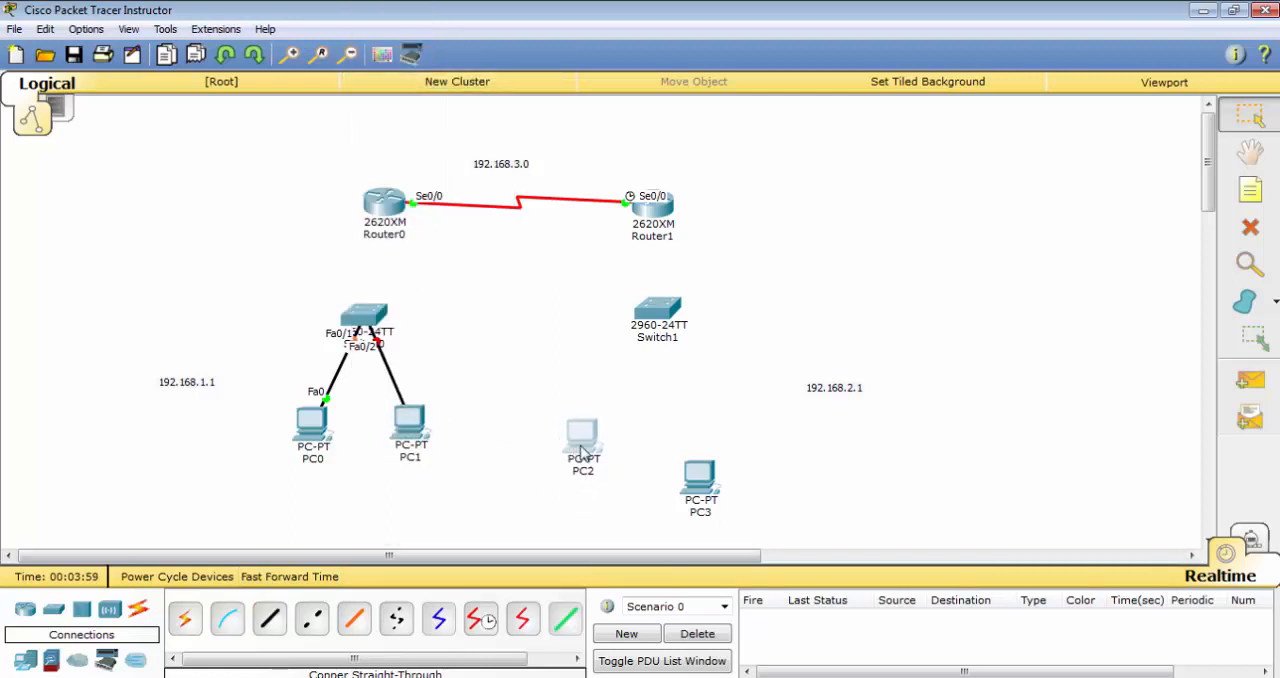
drag(714, 482, 700, 450)
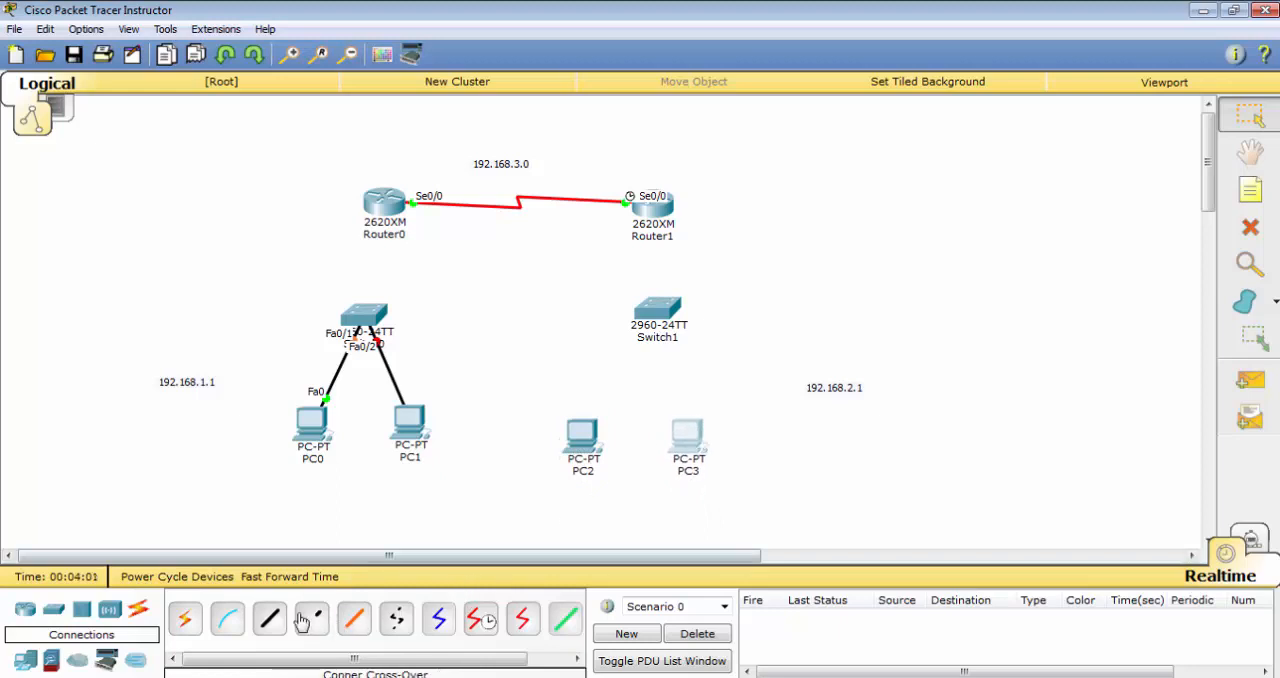
Connect PC2's FastEthernet0 to Switch1's FastEthernet0/1 with a copper straight-through cable
click(270, 618)
click(622, 475)
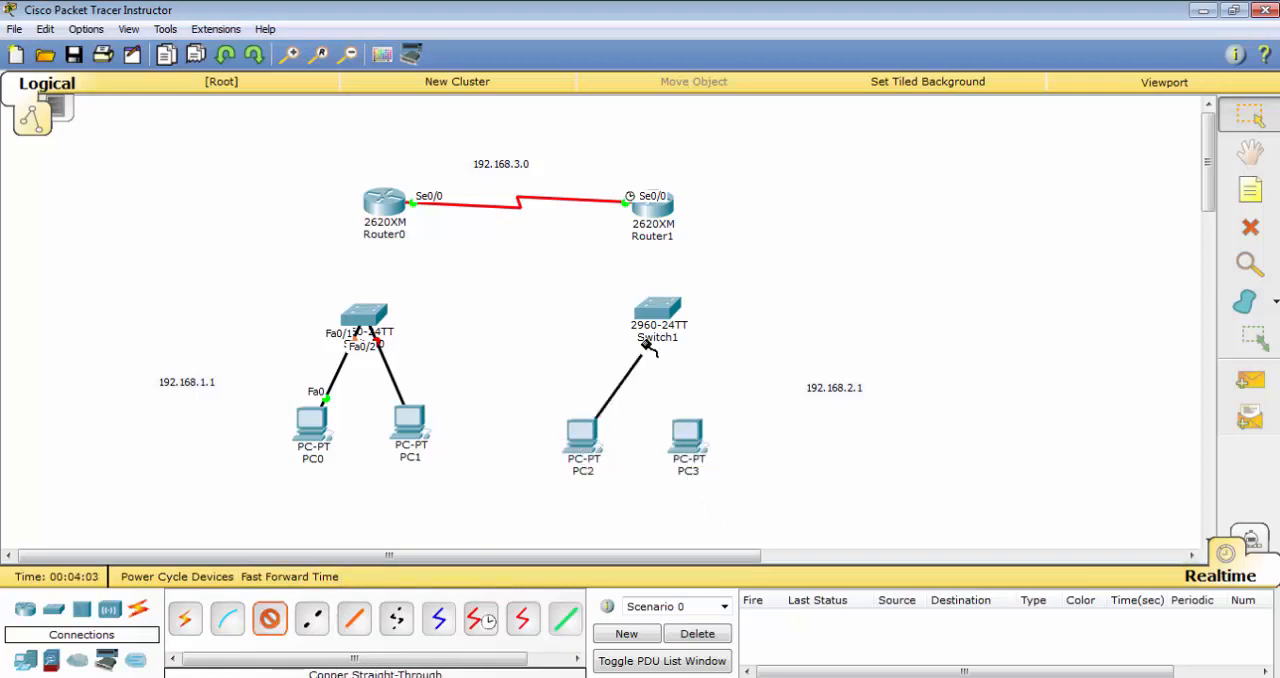
click(652, 310)
click(697, 40)
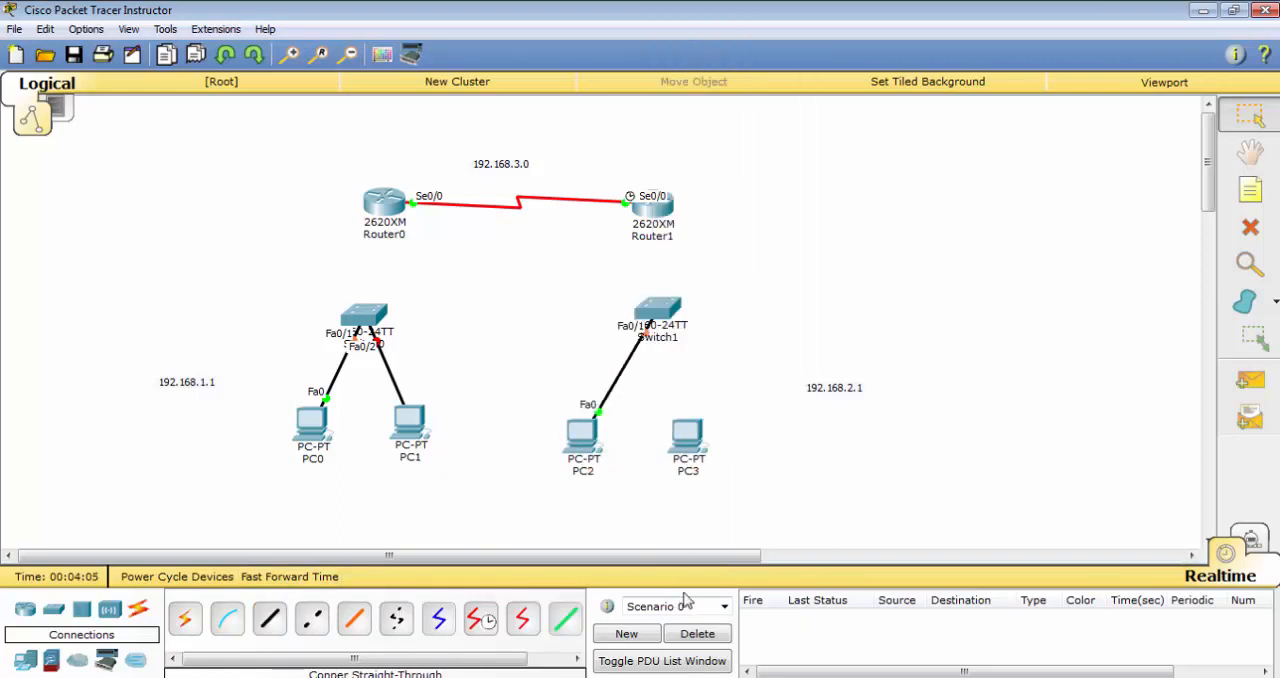
Connect PC3's FastEthernet0 to Switch1's FastEthernet0/2 with a copper straight-through cable
click(270, 619)
click(689, 421)
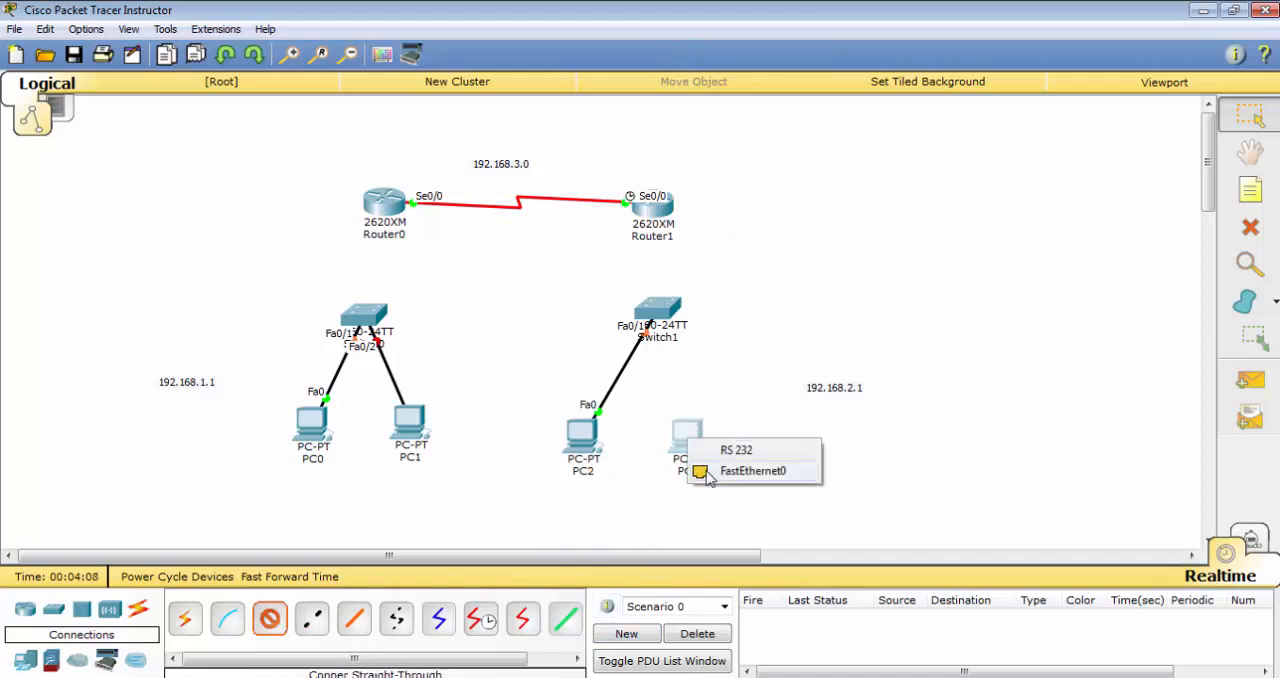
click(752, 470)
click(658, 310)
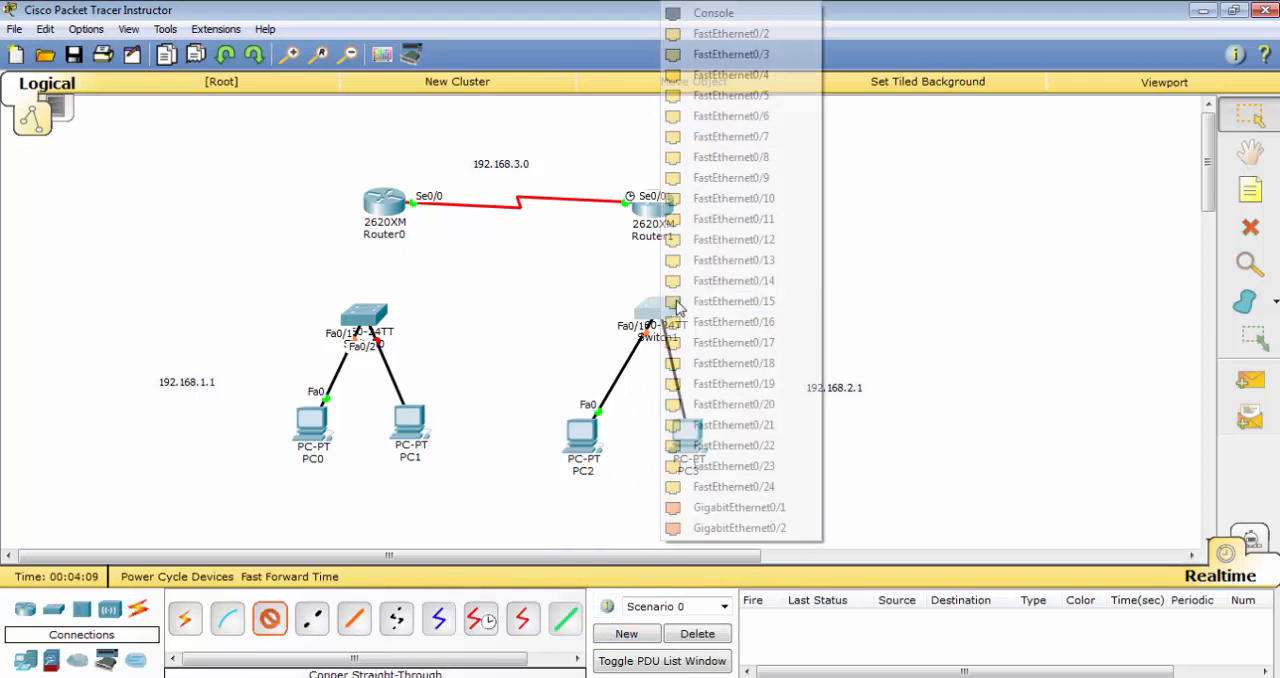
click(731, 35)
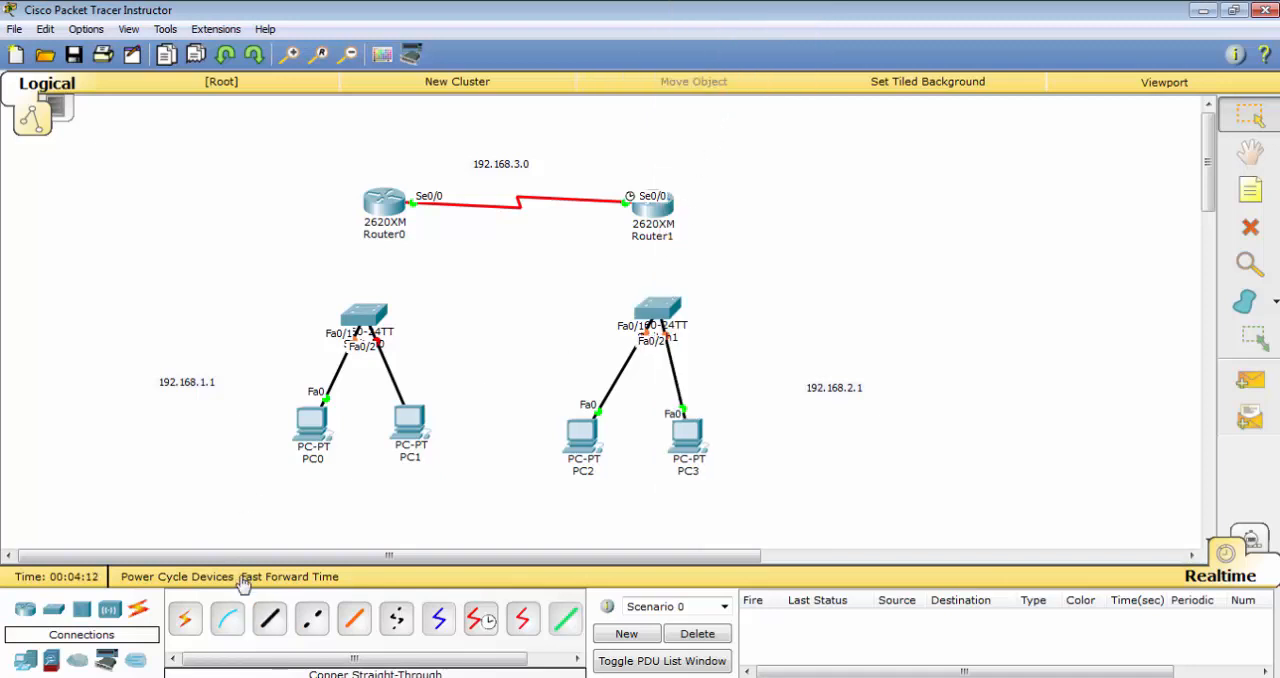
Connect Switch0's FastEthernet0/24 to Router0's FastEthernet0/0 with a copper straight-through cable
click(270, 619)
click(362, 314)
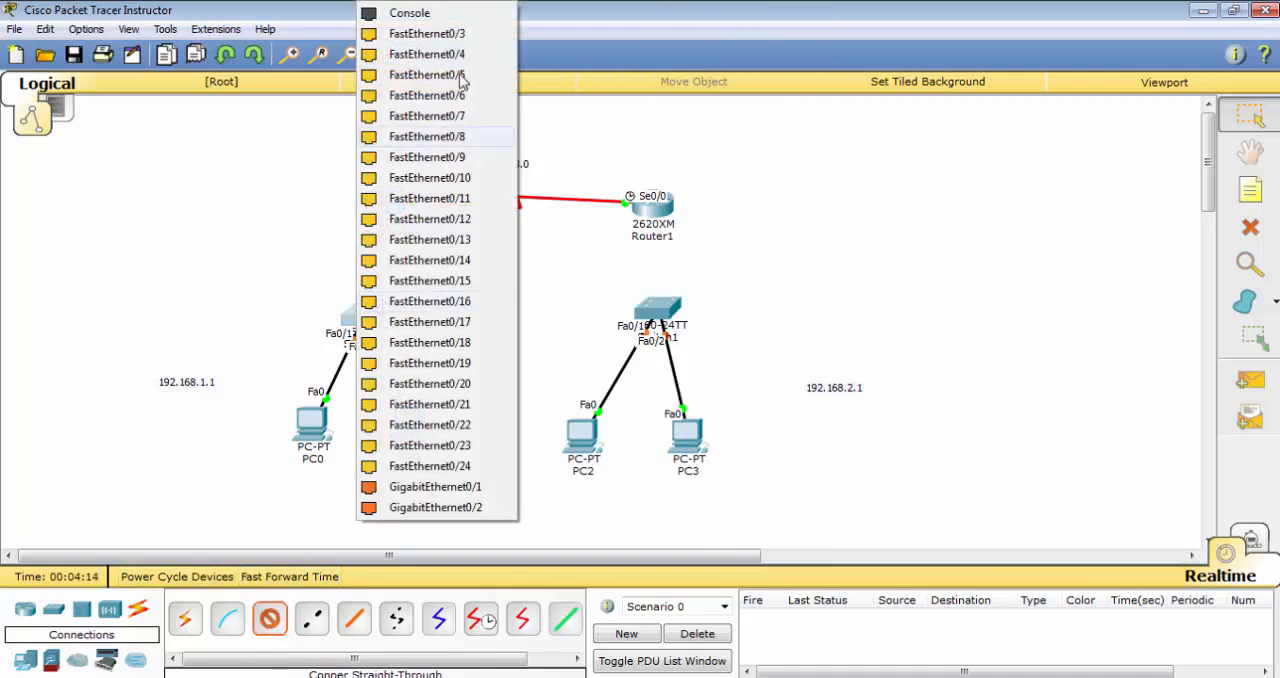
click(427, 467)
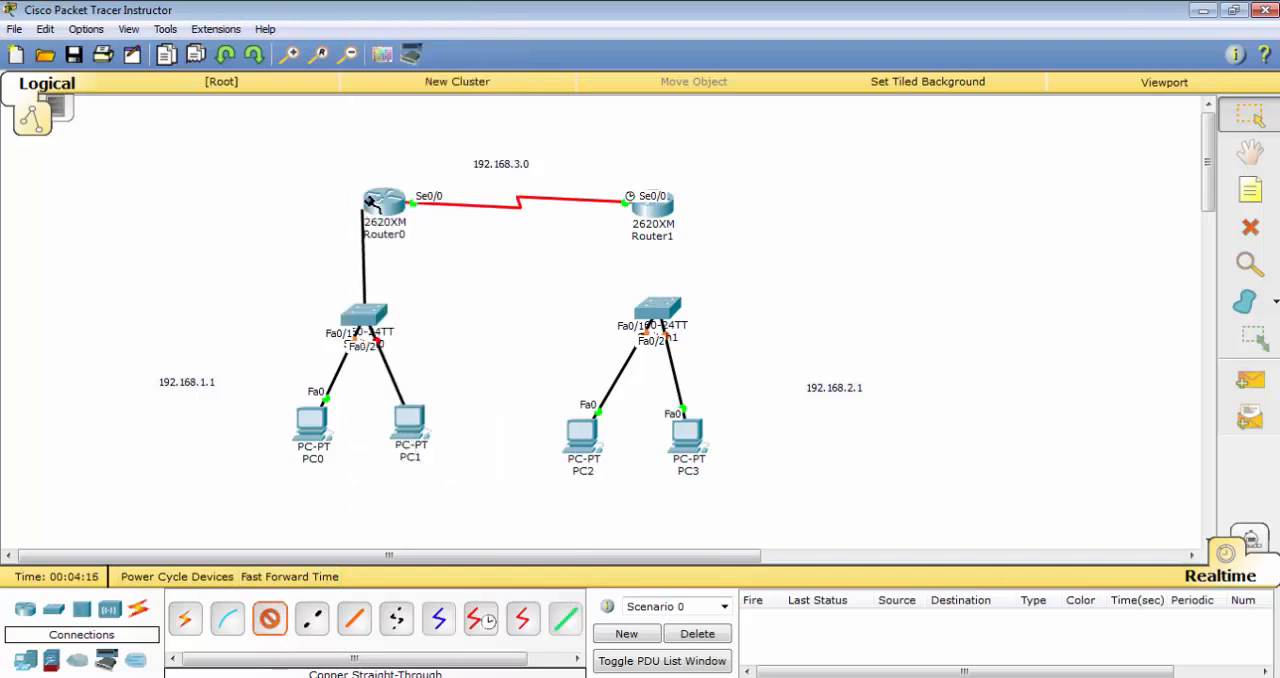
click(384, 200)
click(428, 249)
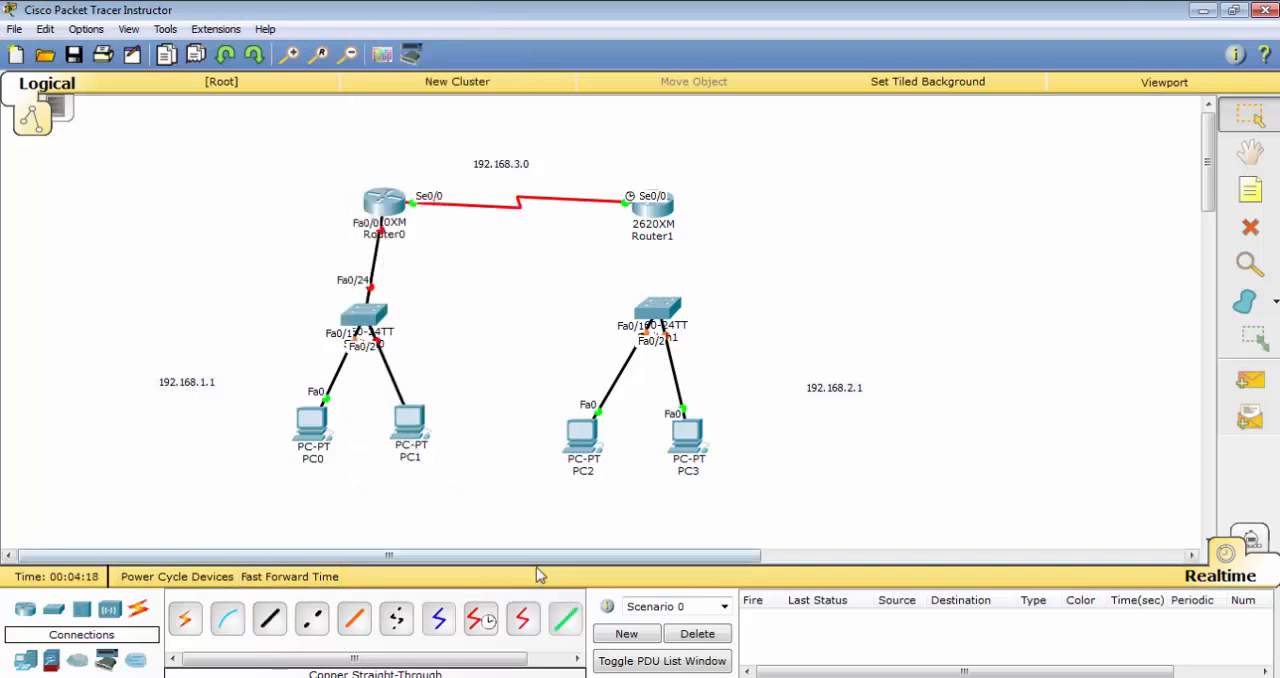
Connect Switch1's FastEthernet0/24 to Router1's FastEthernet0/0 with a copper straight-through cable
click(270, 619)
click(656, 308)
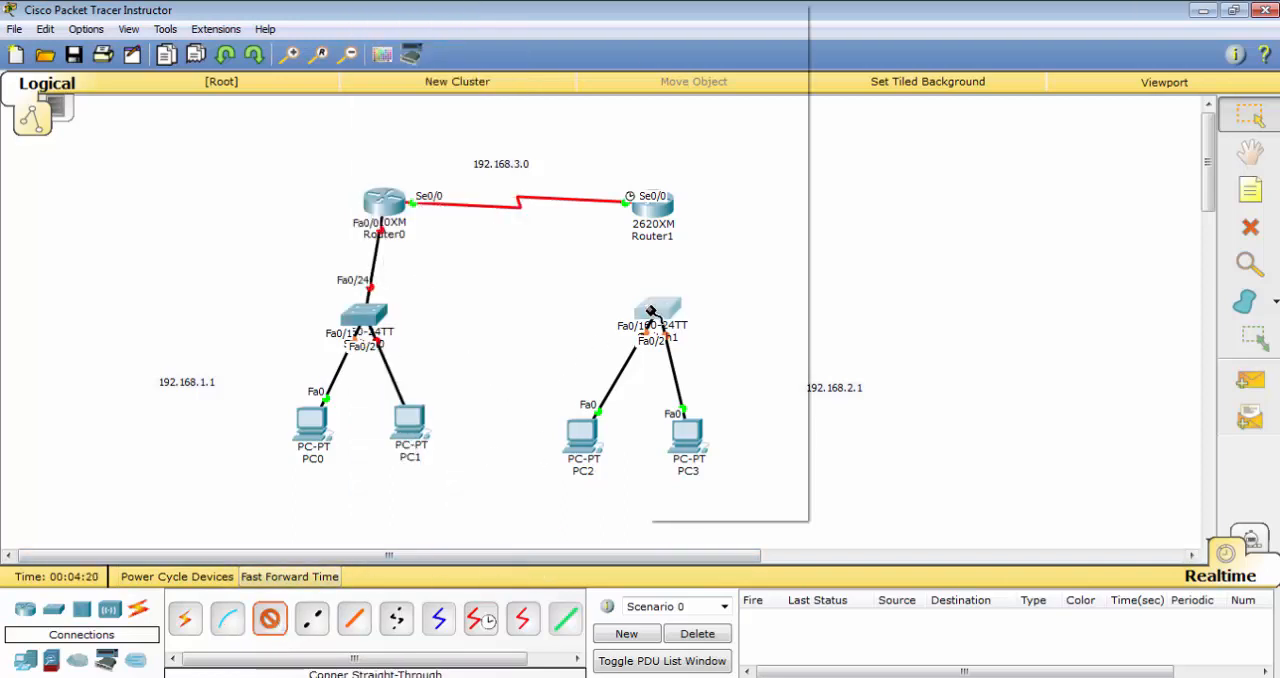
click(705, 461)
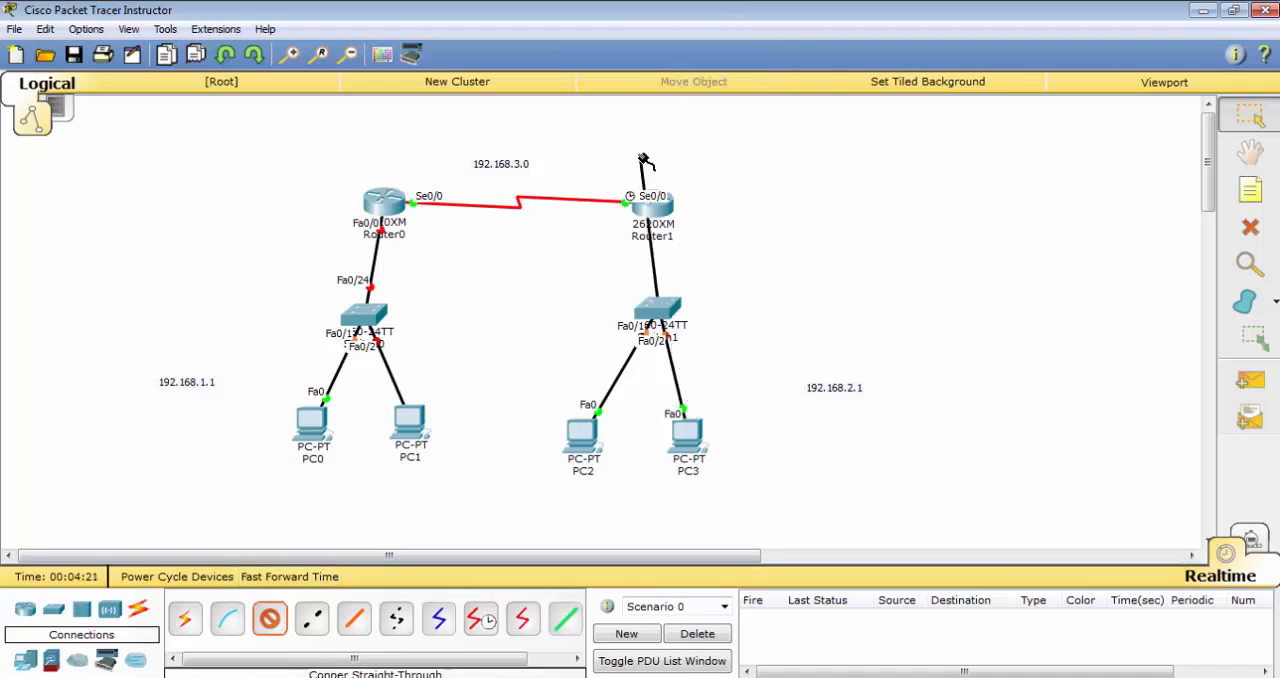
click(652, 207)
click(697, 267)
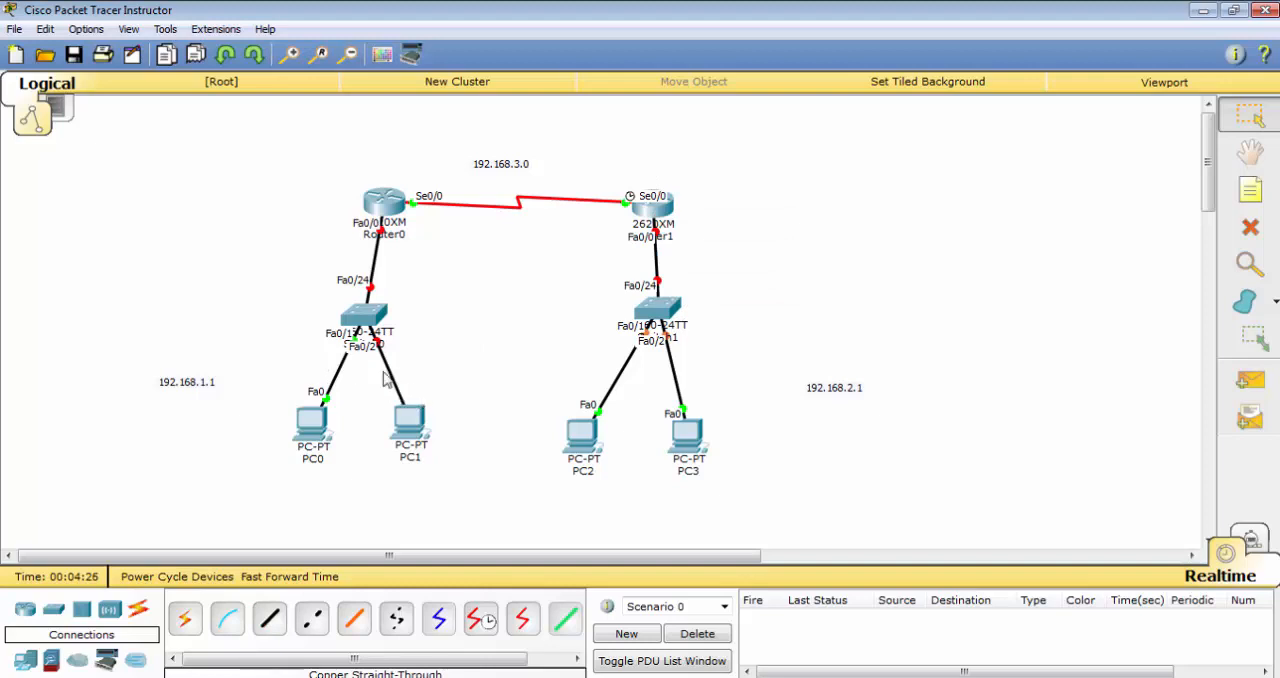
Delete the cable between Switch0 and PC1 and reconnect PC1 to Switch0's FastEthernet0/2 with a copper straight-through cable
click(1250, 228)
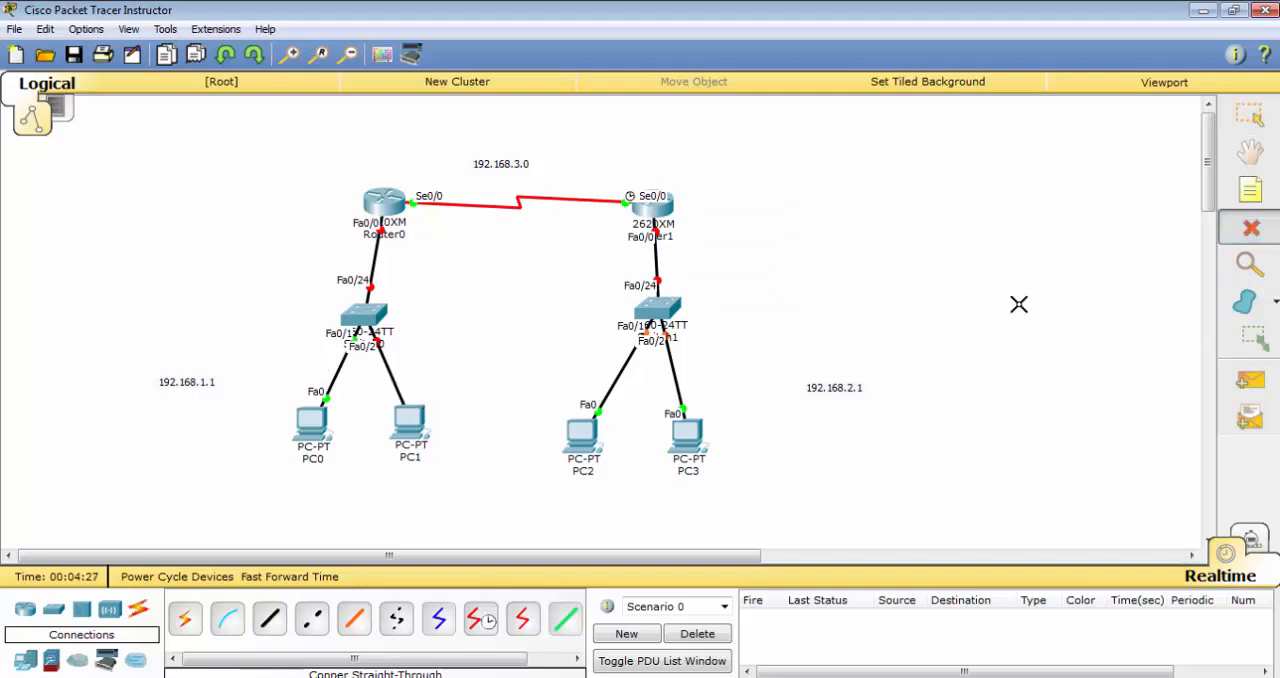
click(378, 364)
click(405, 440)
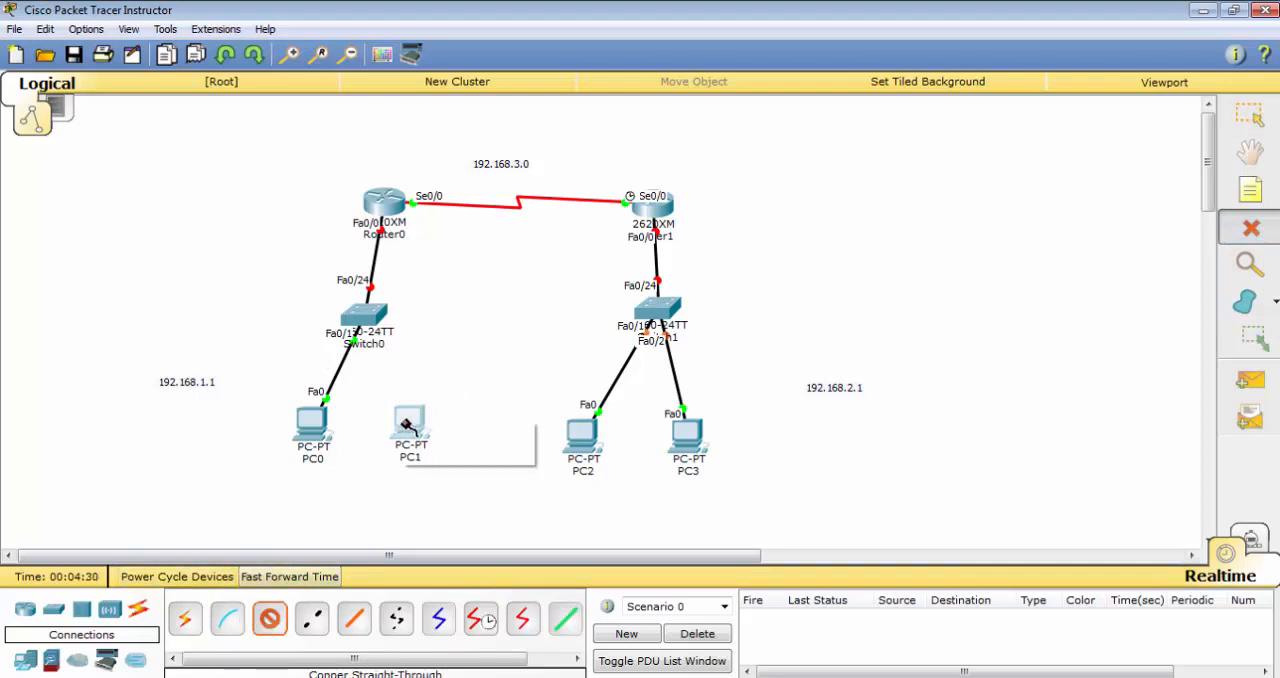
click(450, 449)
click(363, 315)
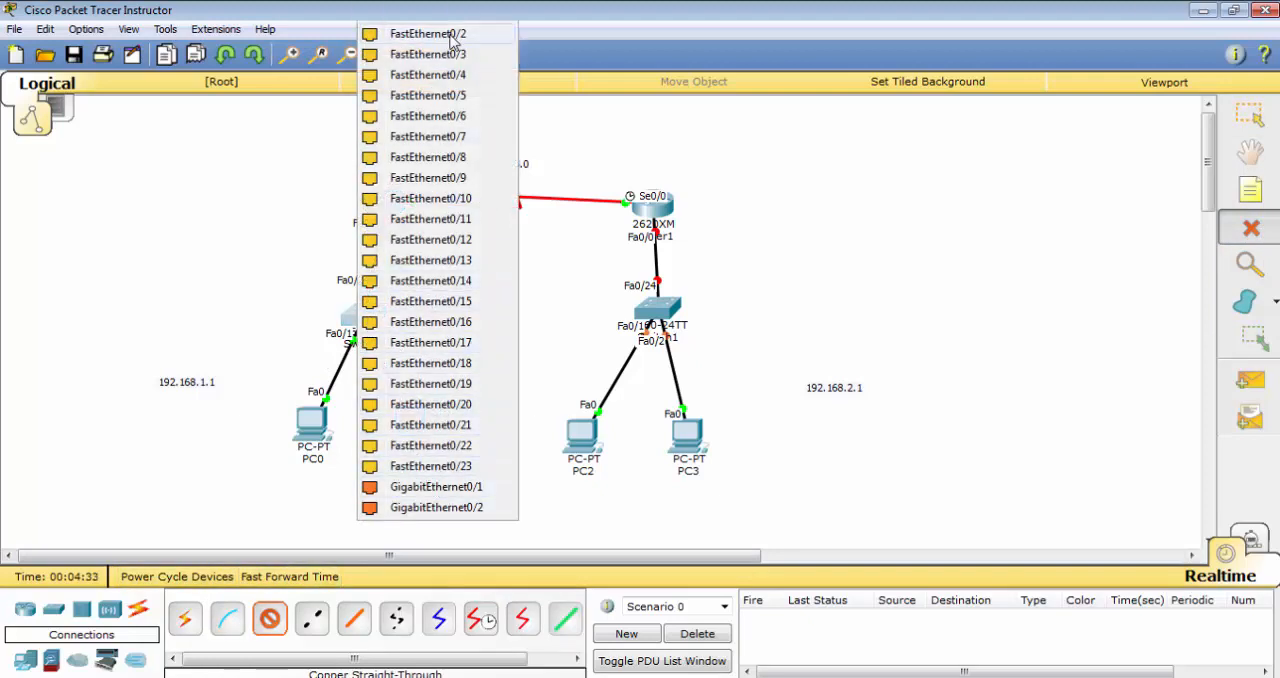
click(430, 34)
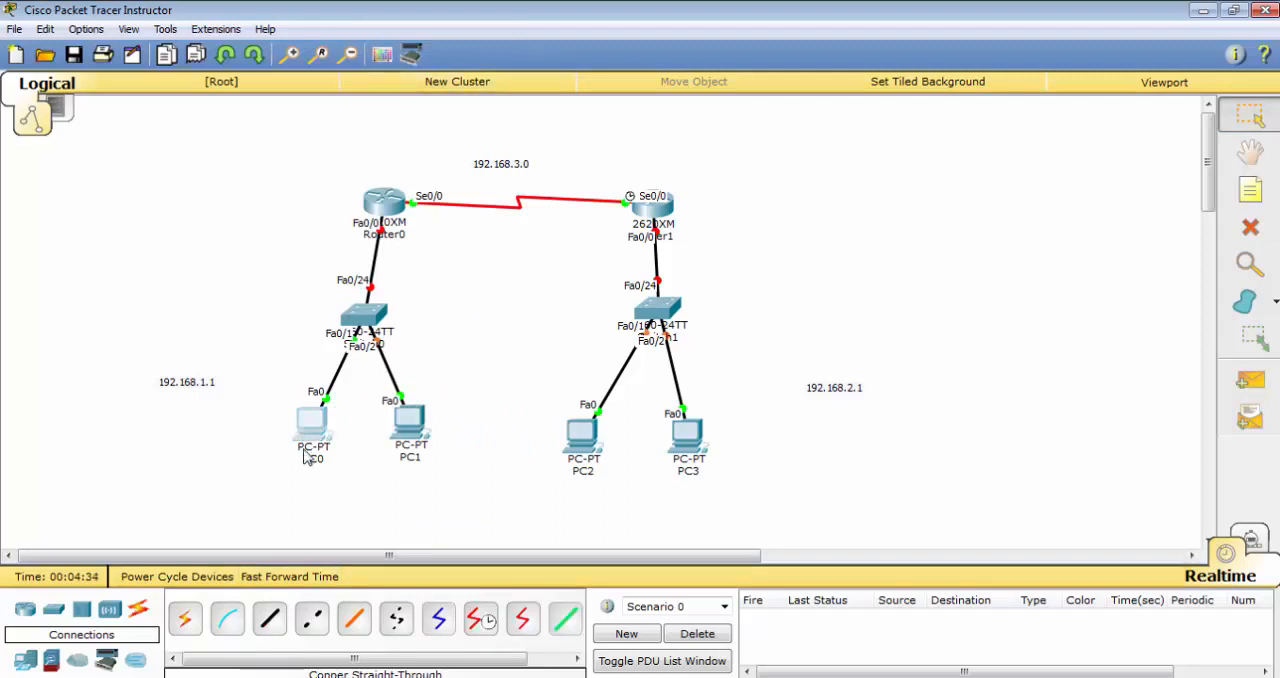
Set PC0's static IP address to 192.168.1.2 with subnet mask 255.255.255.0
click(306, 446)
click(519, 149)
click(422, 188)
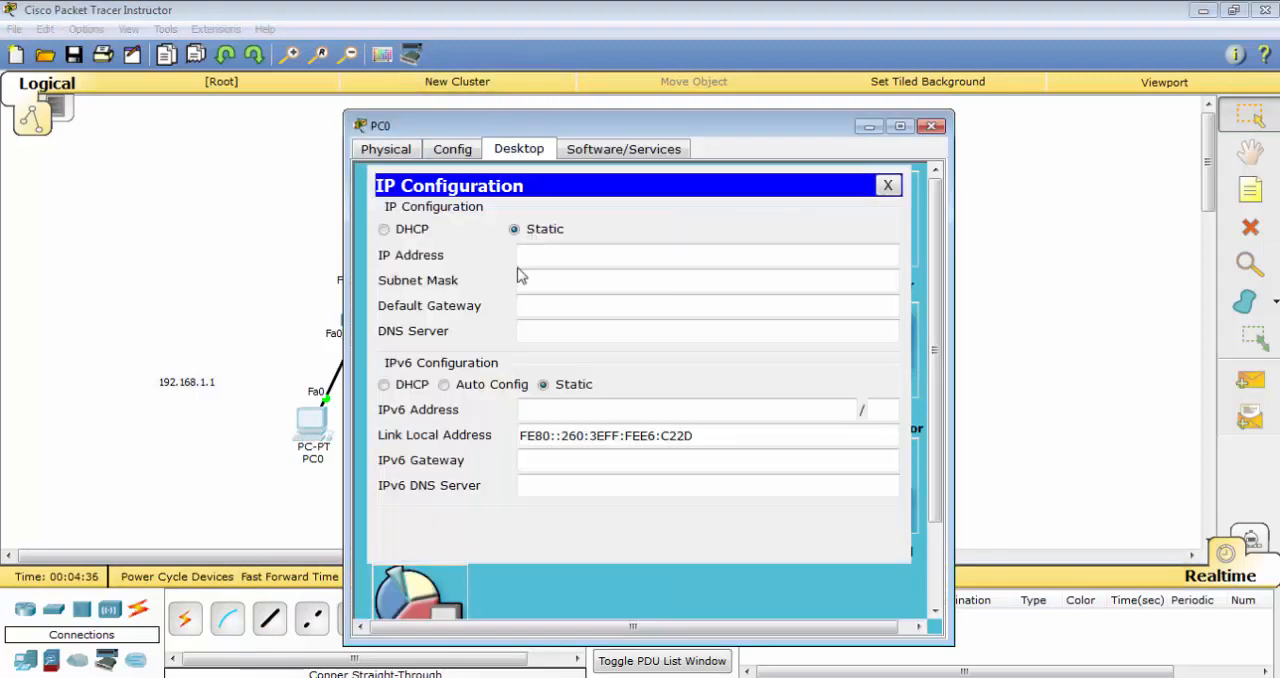
click(600, 254)
text(192.)
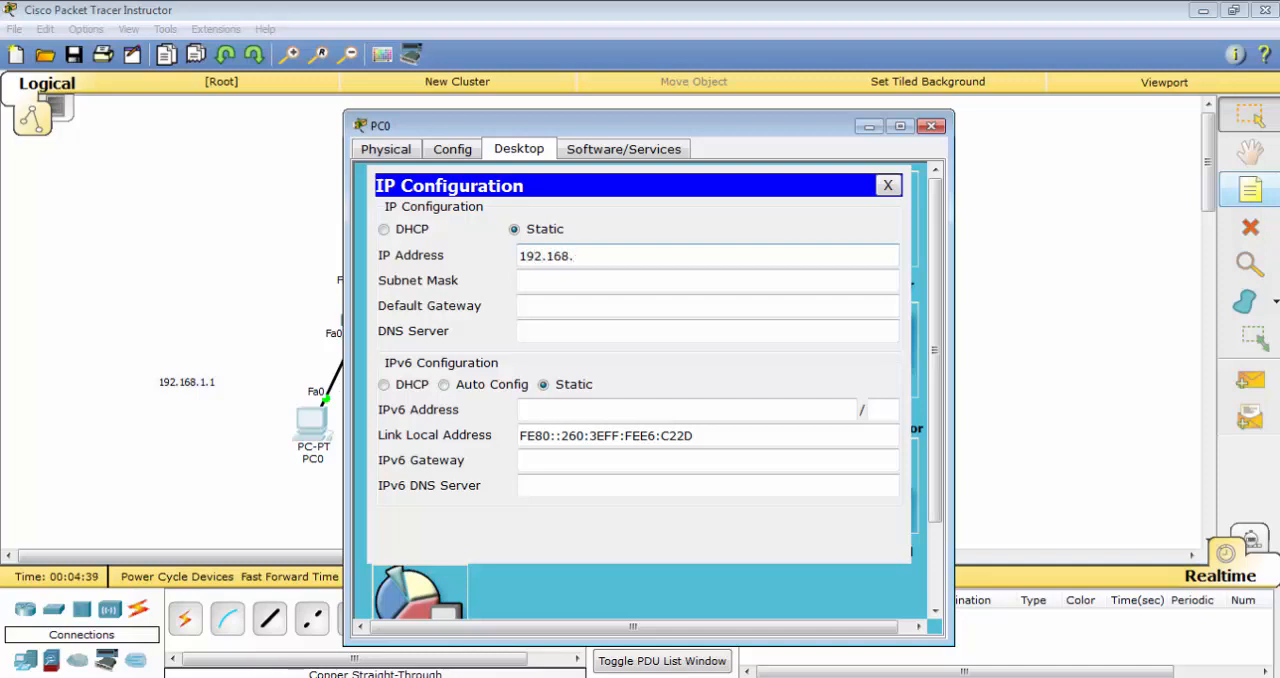
text(168.)
key(ctrl+shift+Left)
key(ctrl+shift+Left)
key(ctrl+shift+Left)
key(ctrl+shift+Left)
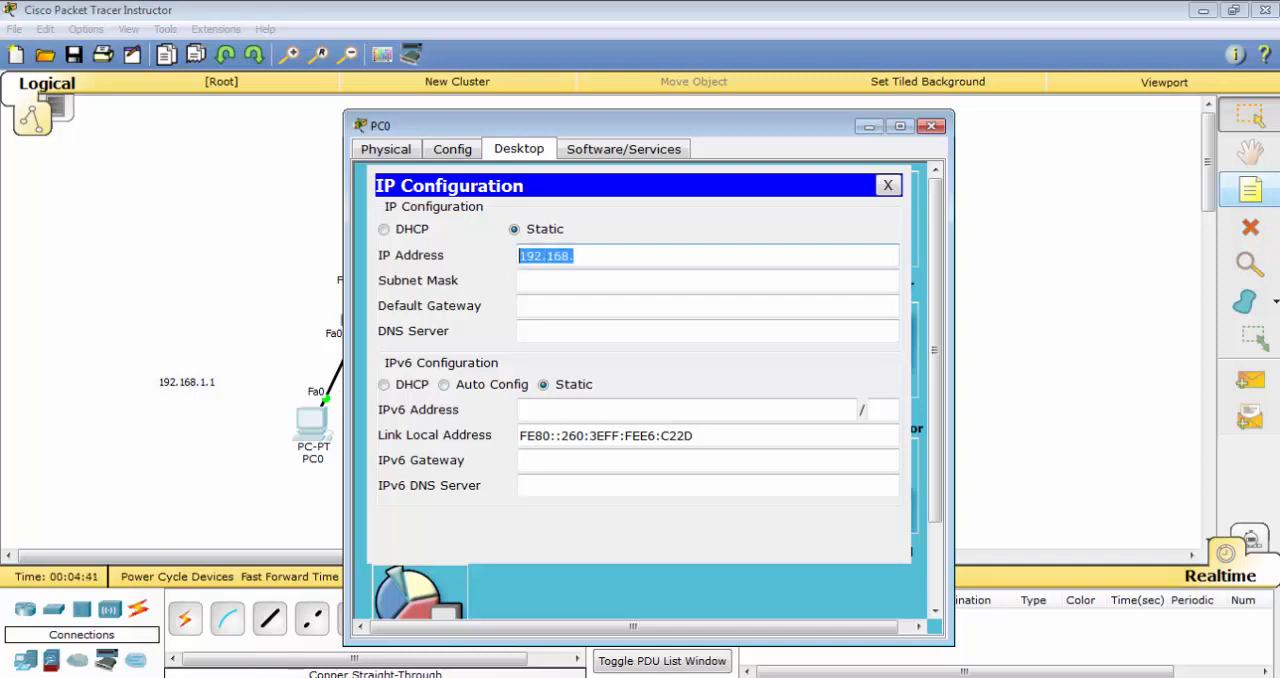
text(192.168.1.2)
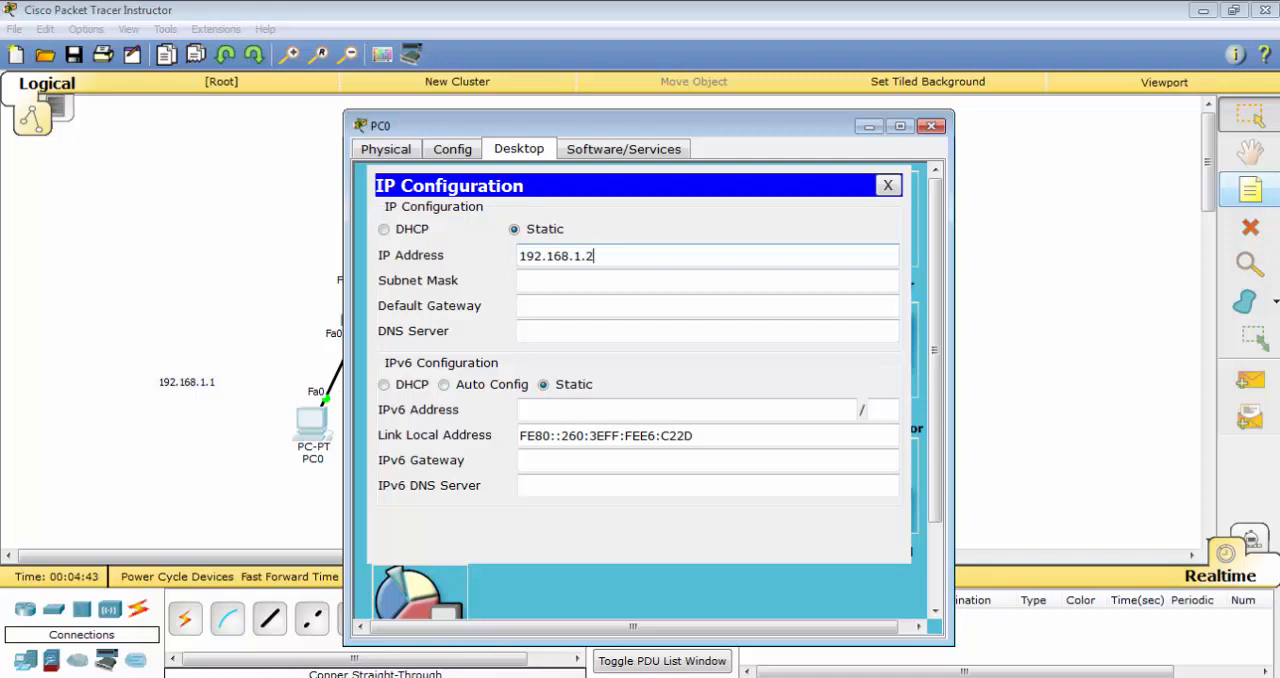
key(ctrl+z)
key(ctrl+c)
key(Right)
text(2)
key(Tab)
key(Tab)
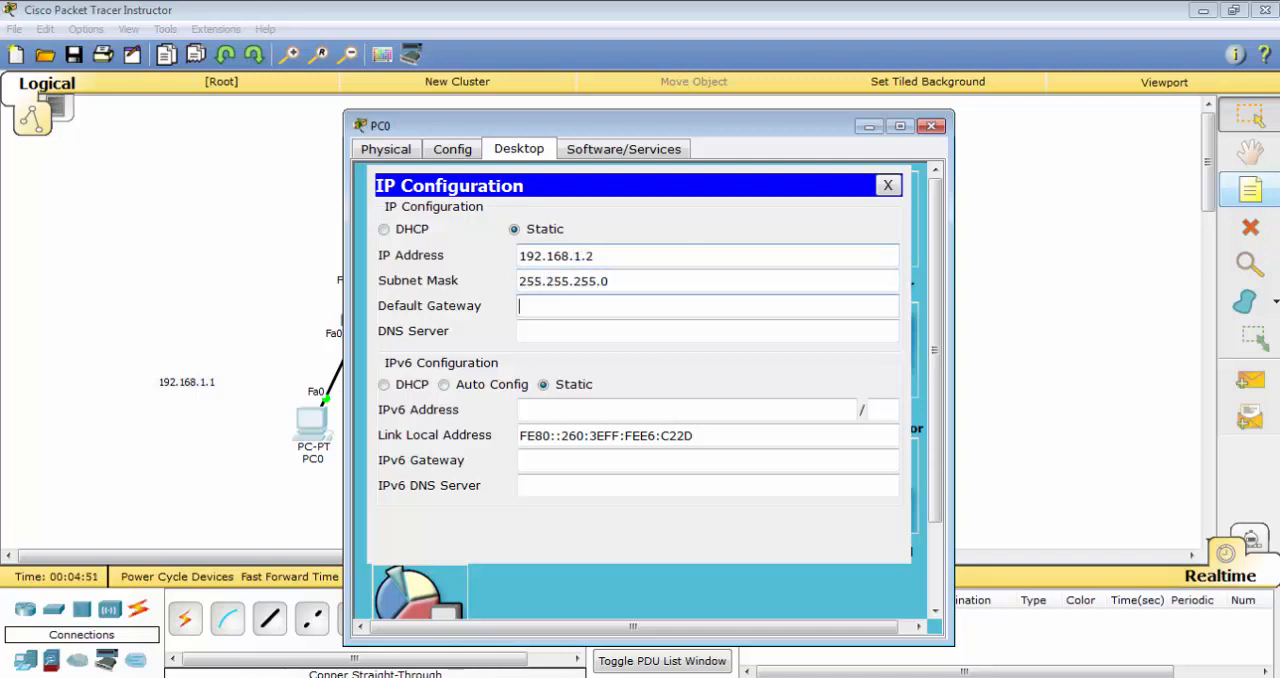
Set PC0's default gateway to 192.168.1.1 and close its configuration
key(ctrl+v)
text(2.)
key(BackSpace)
key(BackSpace)
text(1)
click(887, 185)
click(932, 125)
Set PC1's static IP address to 192.168.1.4 with subnet mask 255.255.255.0
click(400, 432)
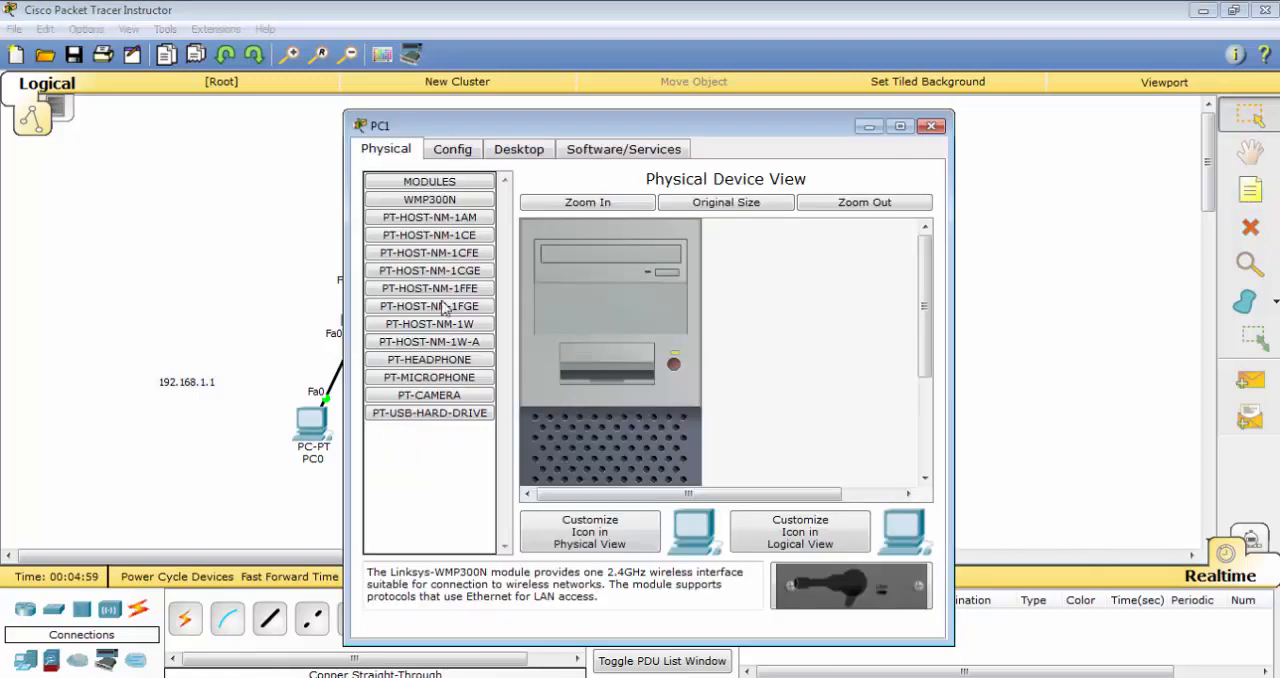
click(462, 149)
click(515, 152)
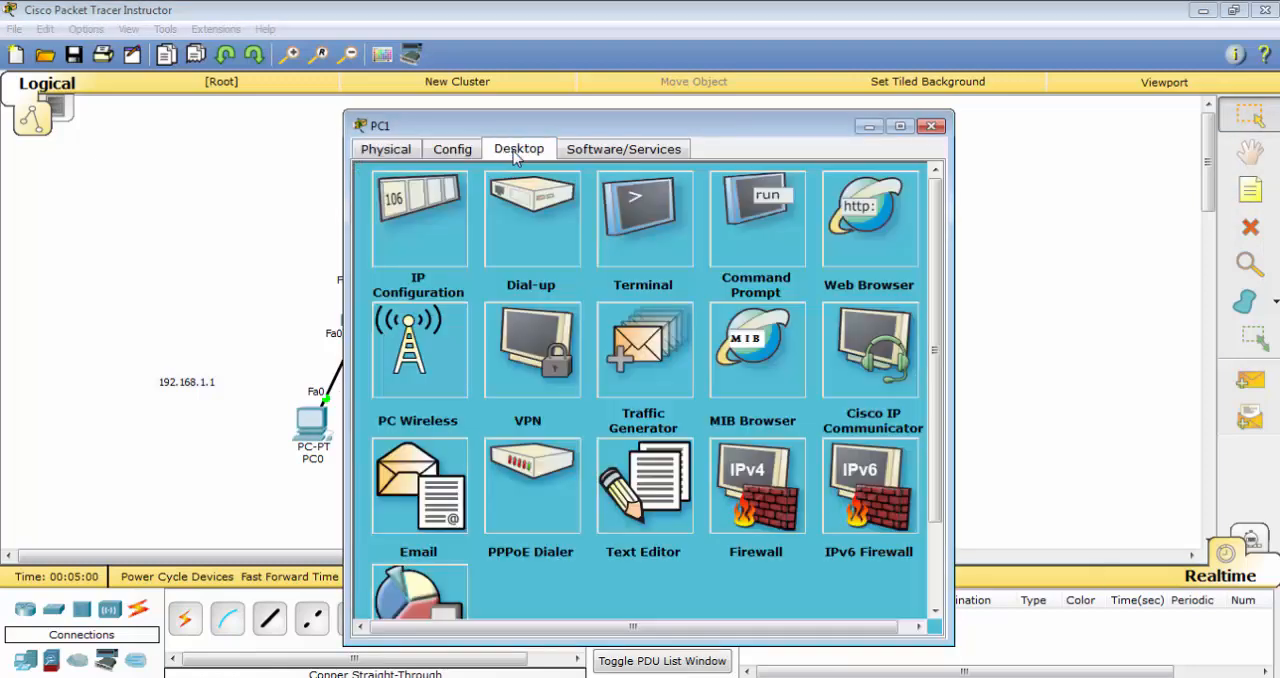
click(424, 222)
text(192.168.)
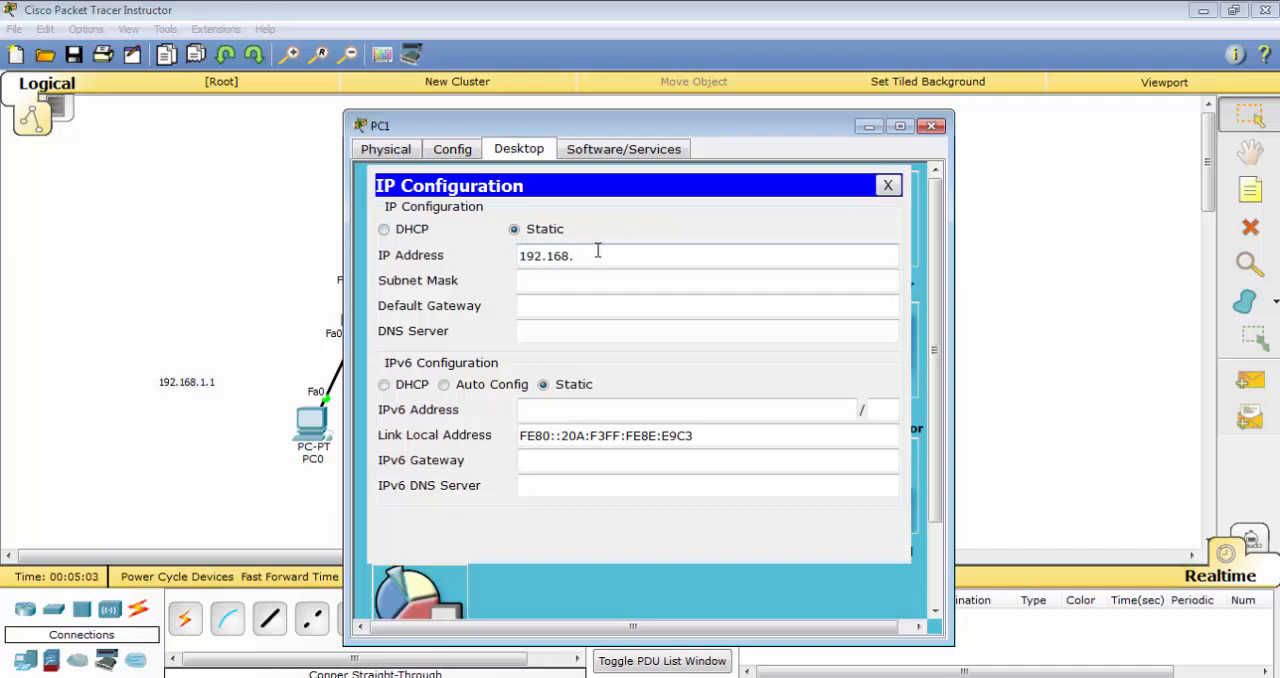
text(1.45)
key(Tab)
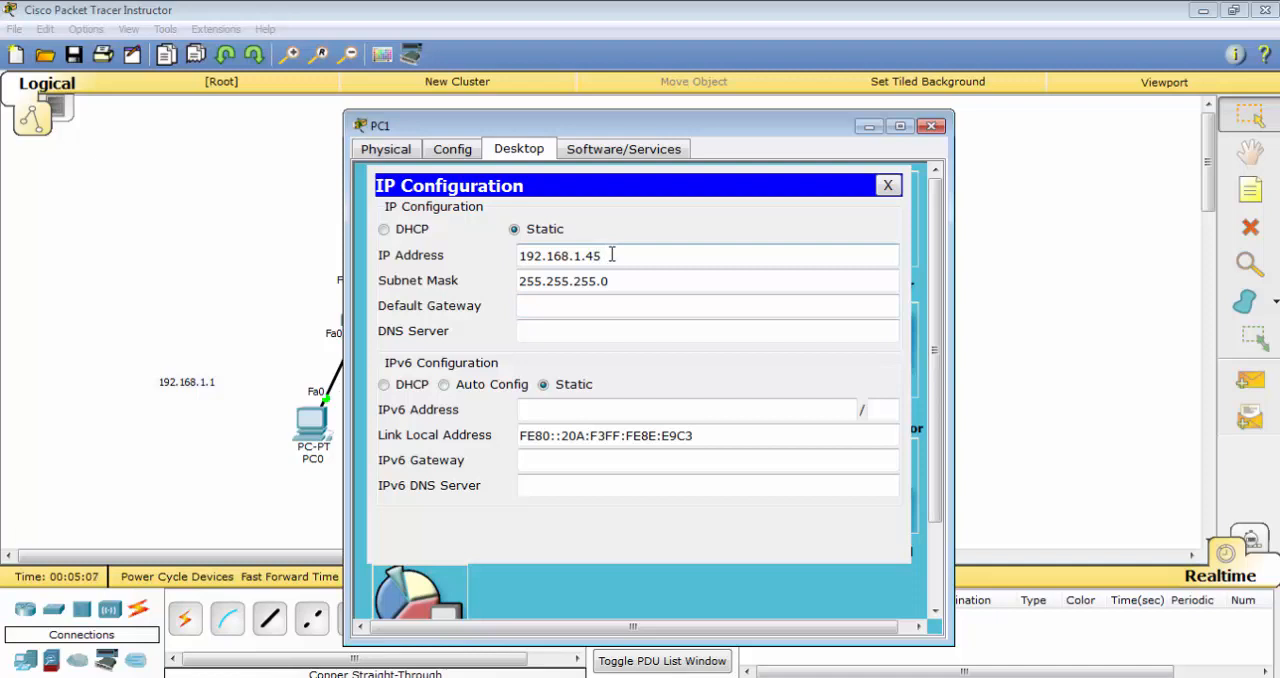
Enter PC1's default gateway address and close its configuration
click(594, 306)
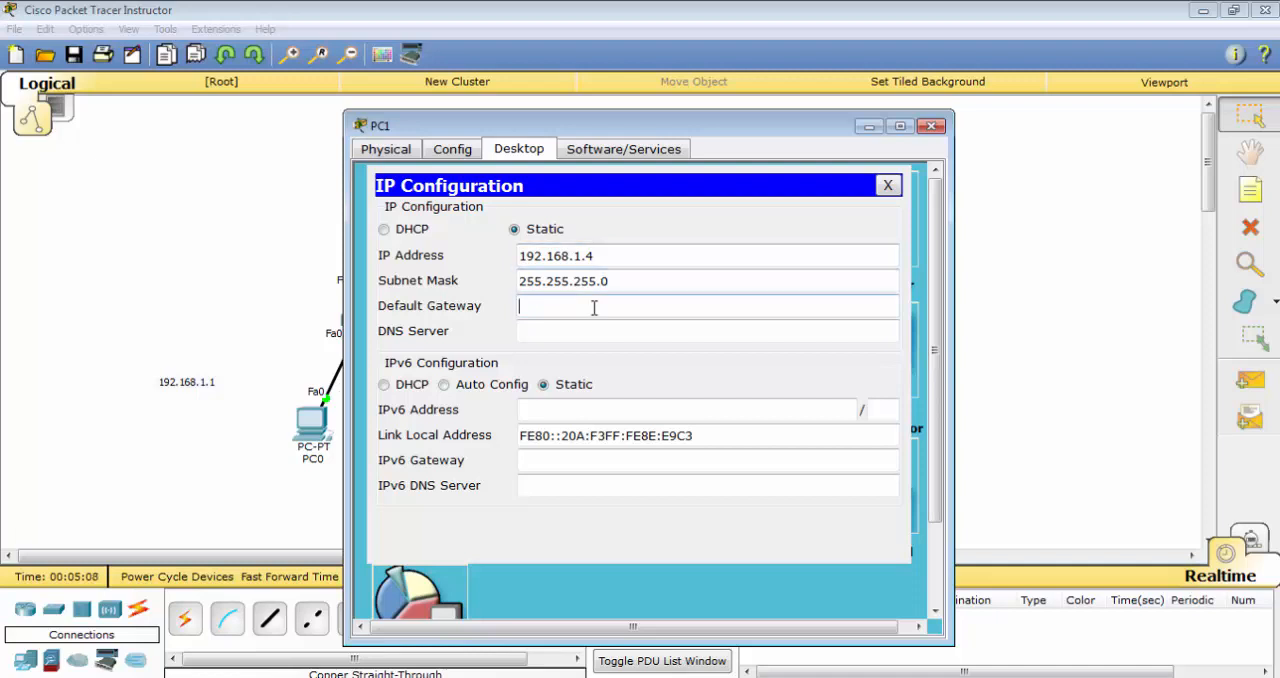
text(192.168.1.1)
click(887, 185)
click(932, 125)
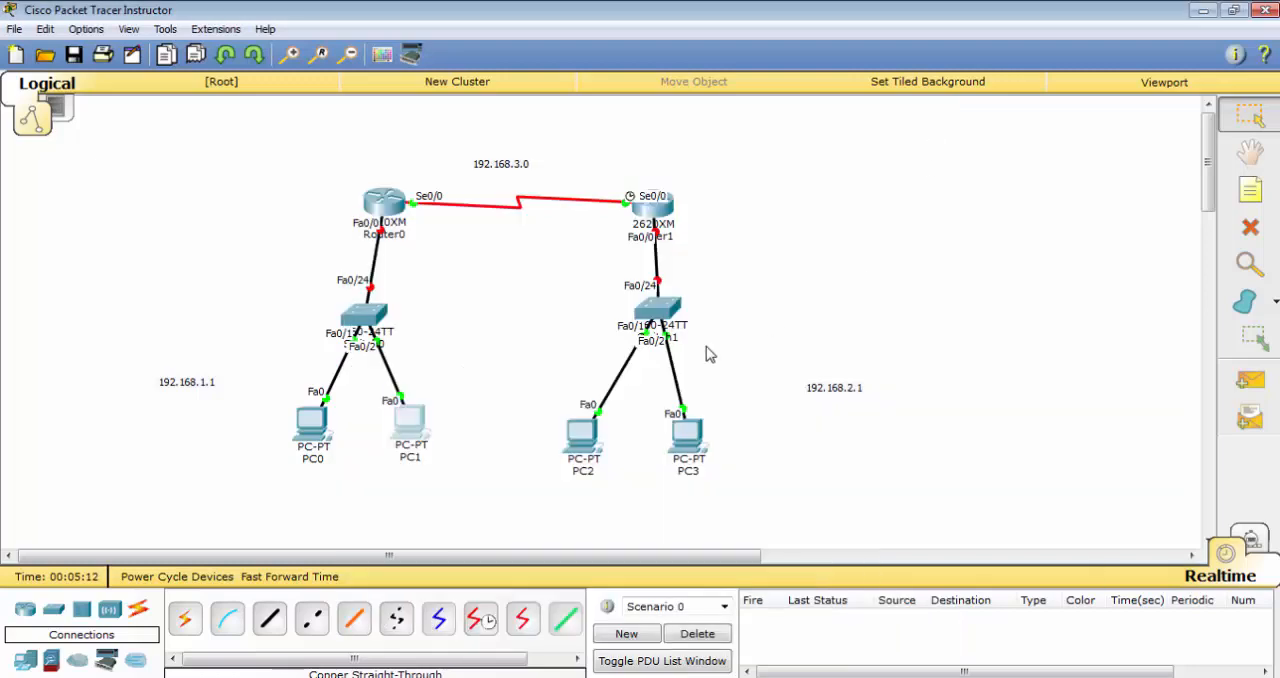
Set PC2's static IP address to 192.168.2.2 with subnet mask 255.255.255.0
click(588, 436)
click(455, 150)
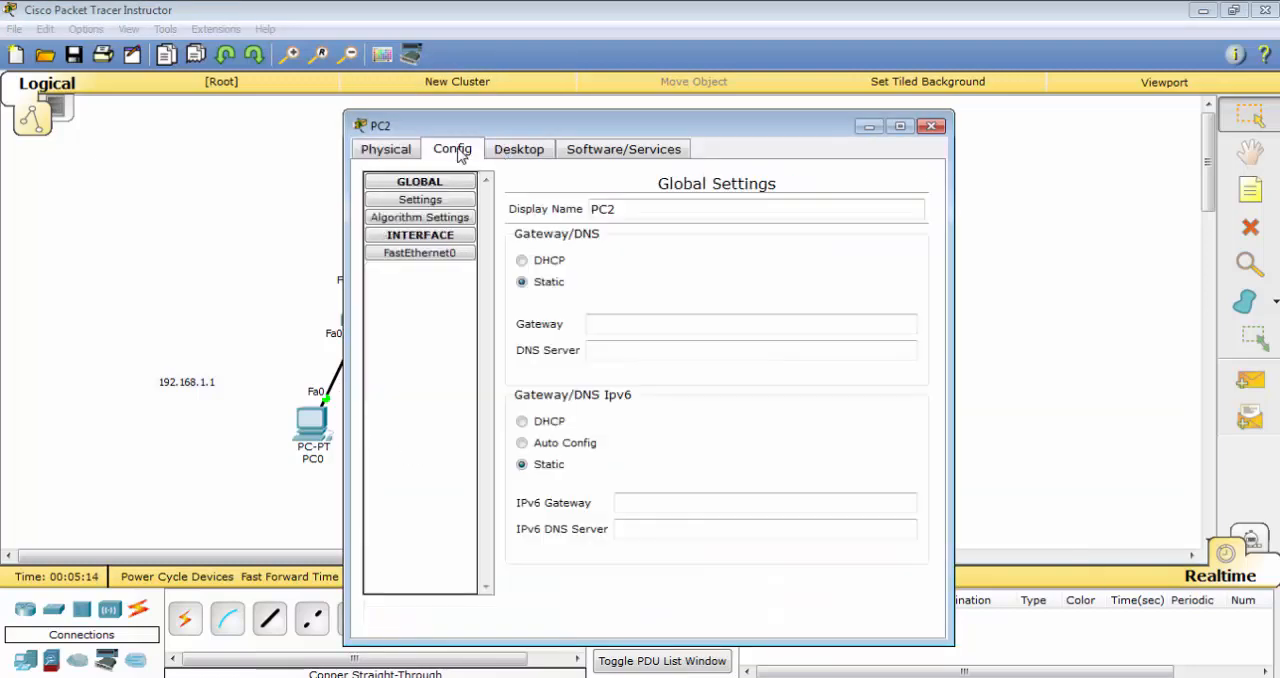
click(516, 149)
click(443, 221)
click(608, 255)
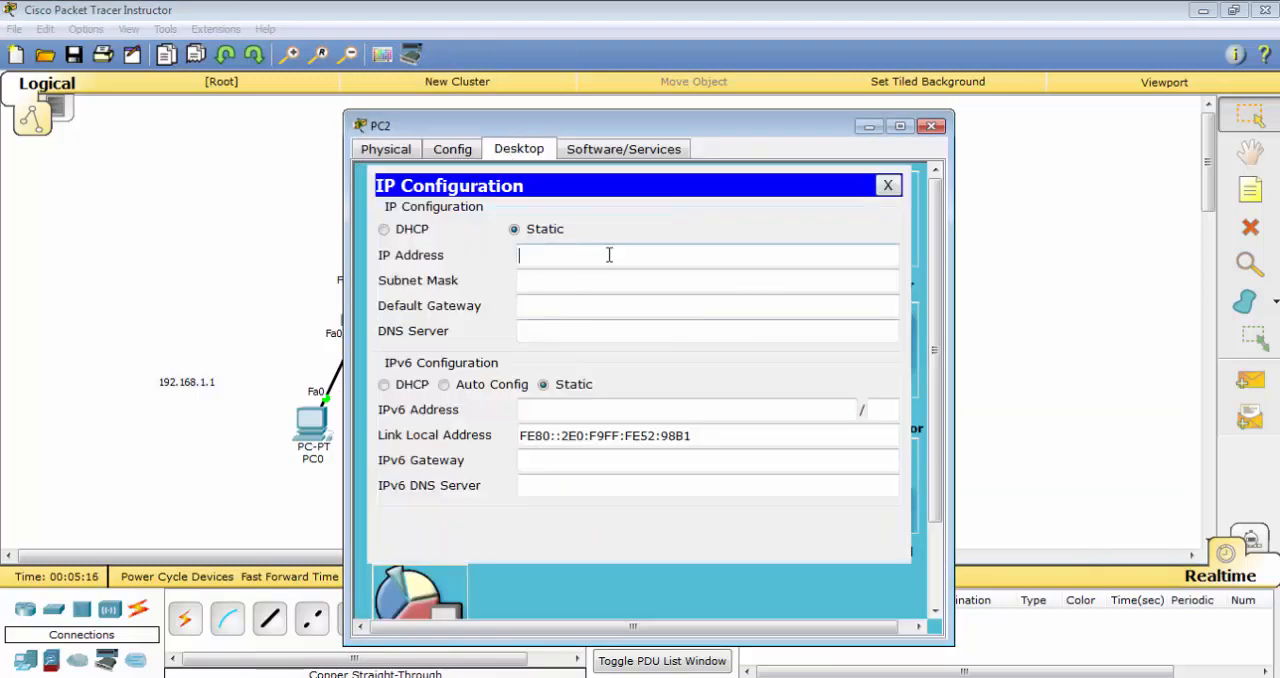
text(192.168.2.2)
key(Tab)
key(Tab)
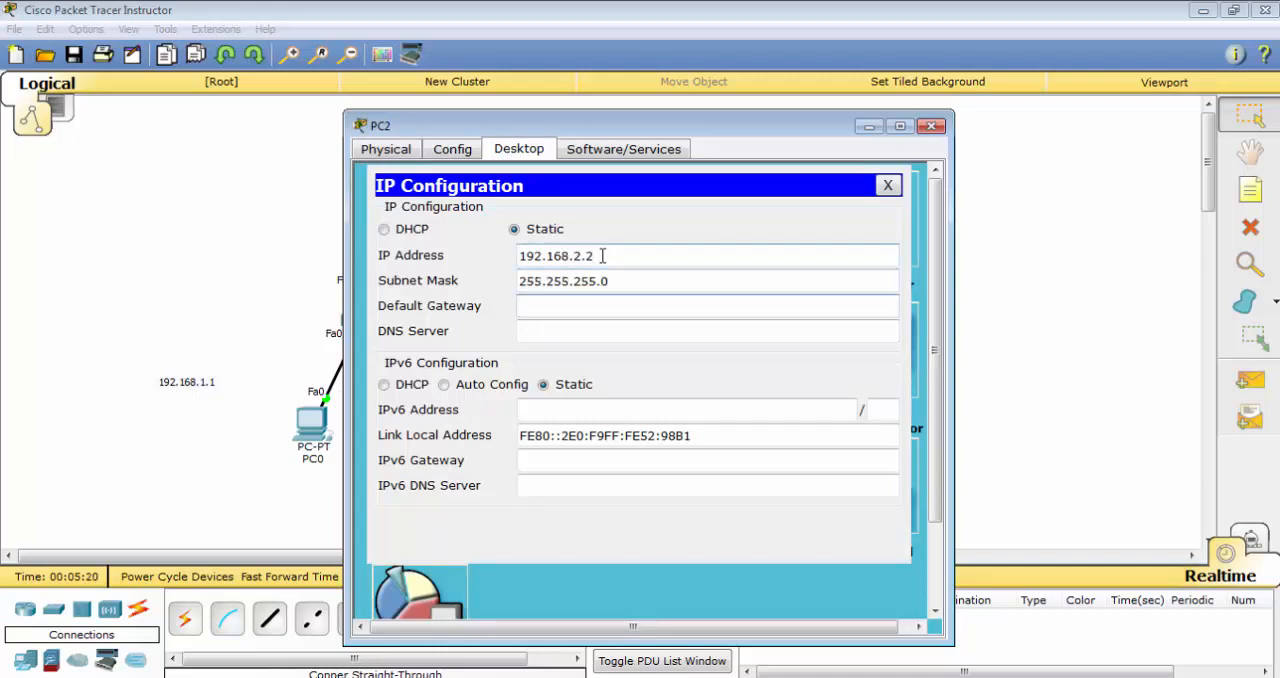
text(192.168.2.1)
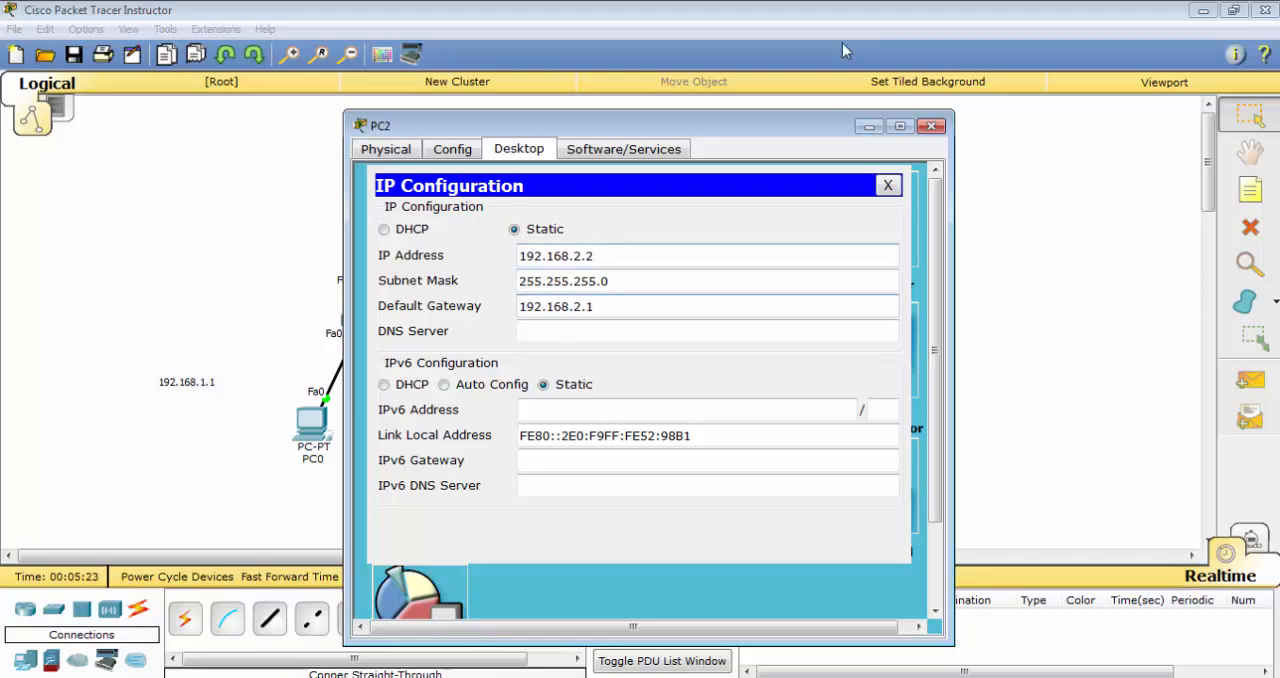
Set PC2's default gateway to 192.168.2.1 and close its configuration
click(887, 185)
click(932, 125)
Set PC3's static IP address to 192.168.2.4 with subnet mask 255.255.255.0
click(684, 436)
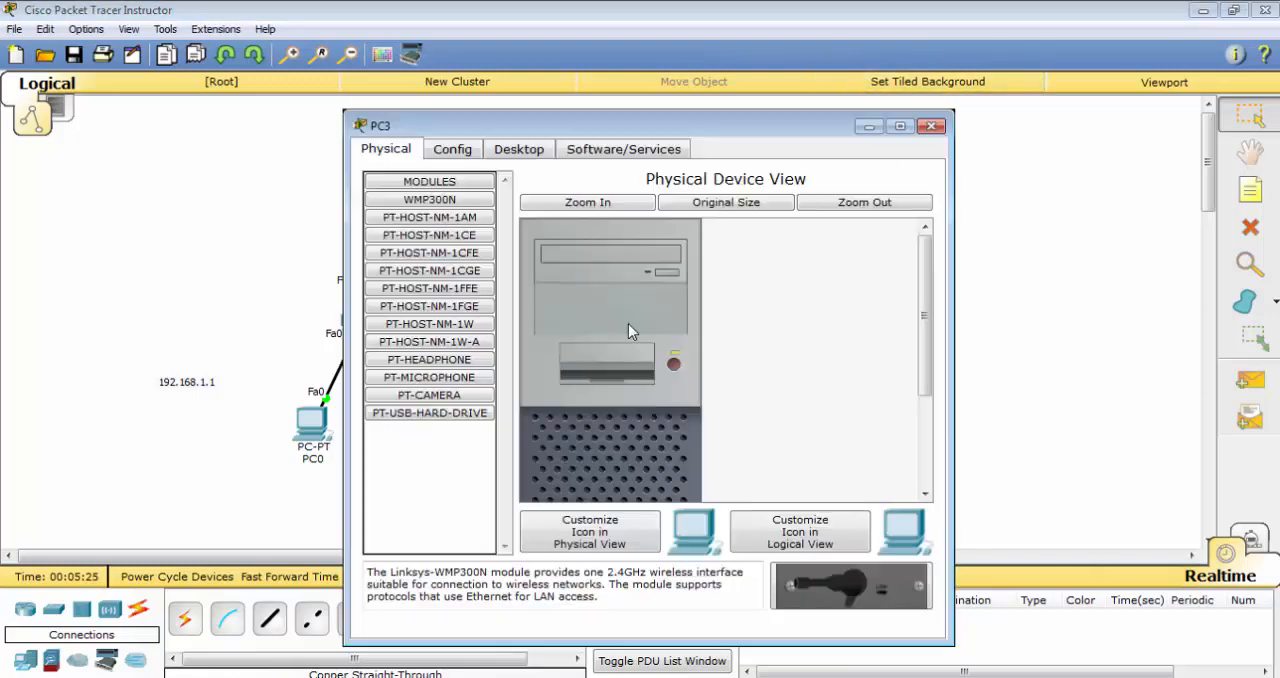
click(528, 160)
click(440, 210)
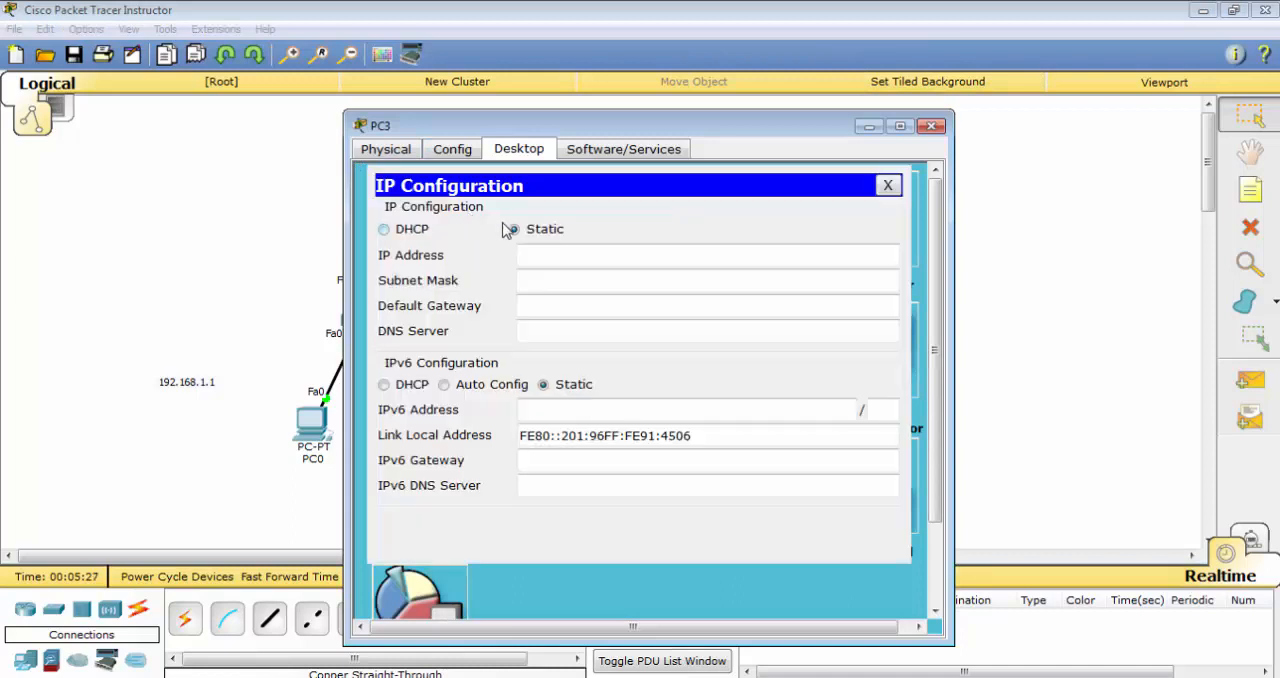
click(727, 251)
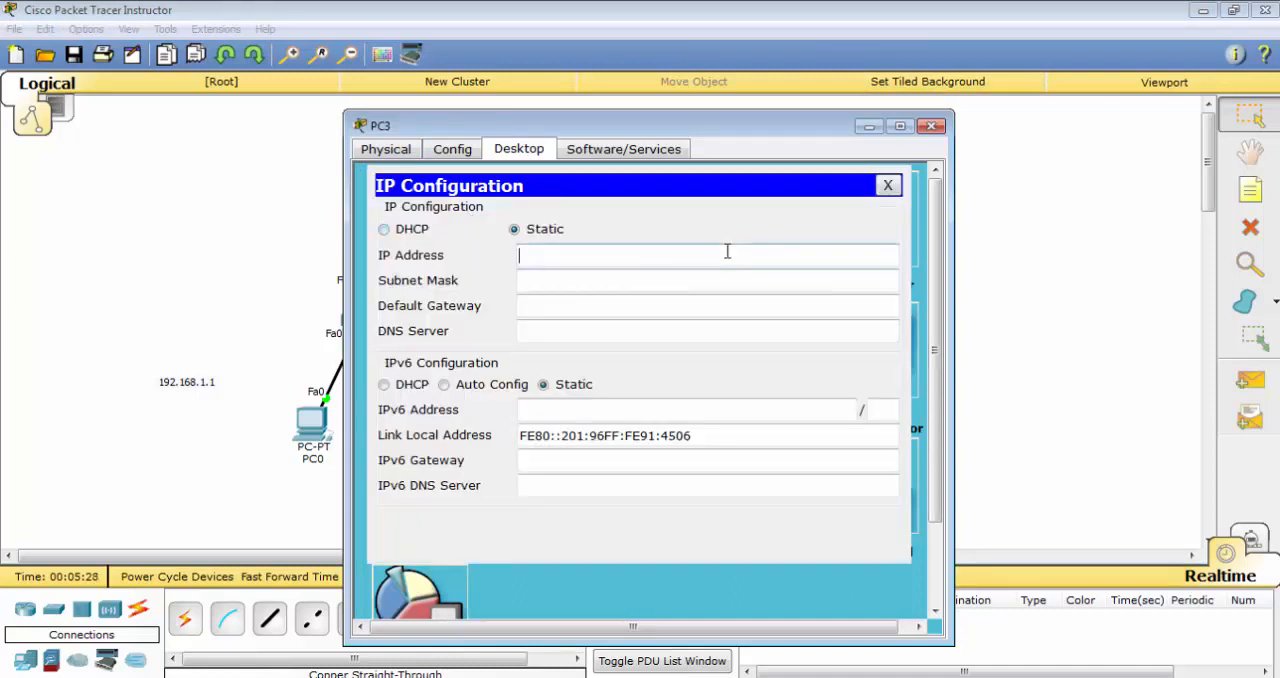
text(192.168.)
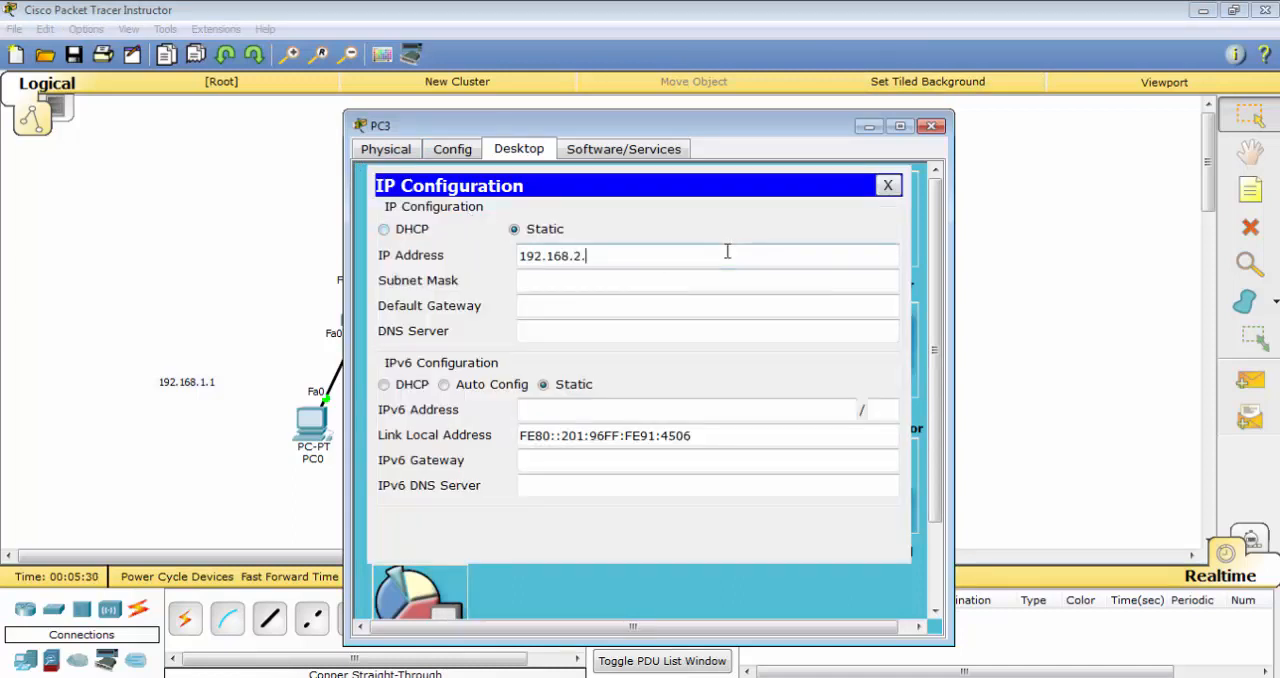
text(2.)
text(4)
key(Tab)
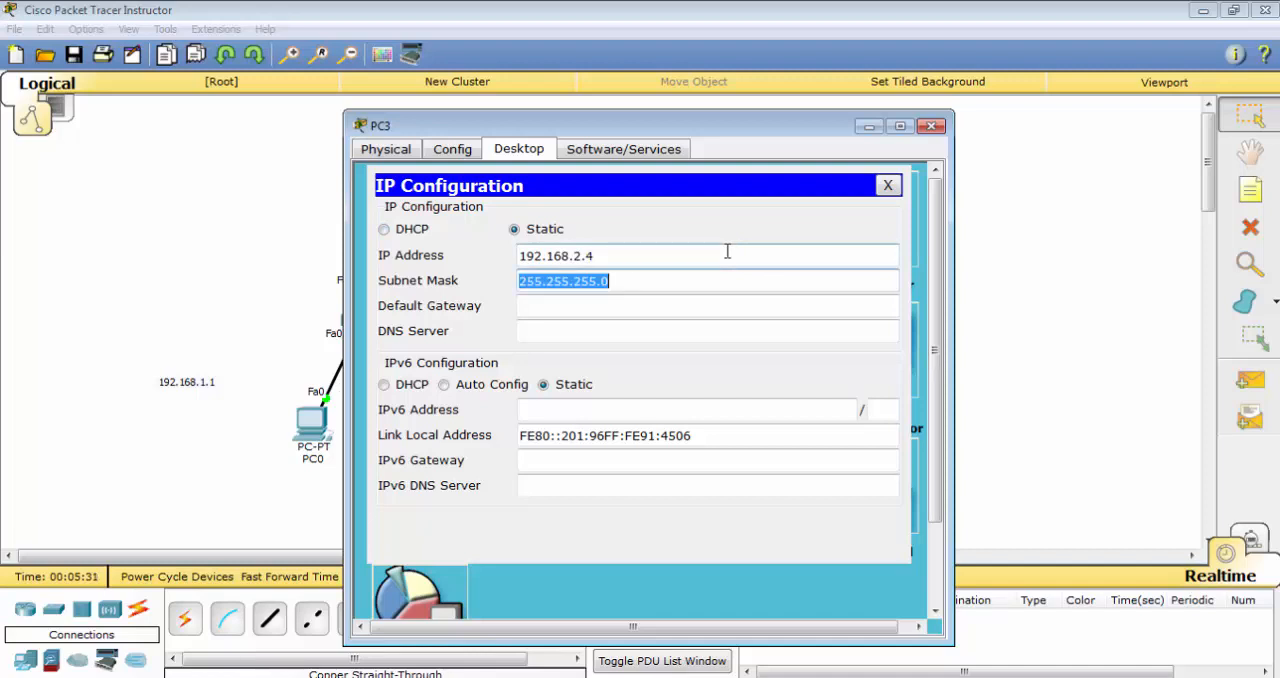
key(Tab)
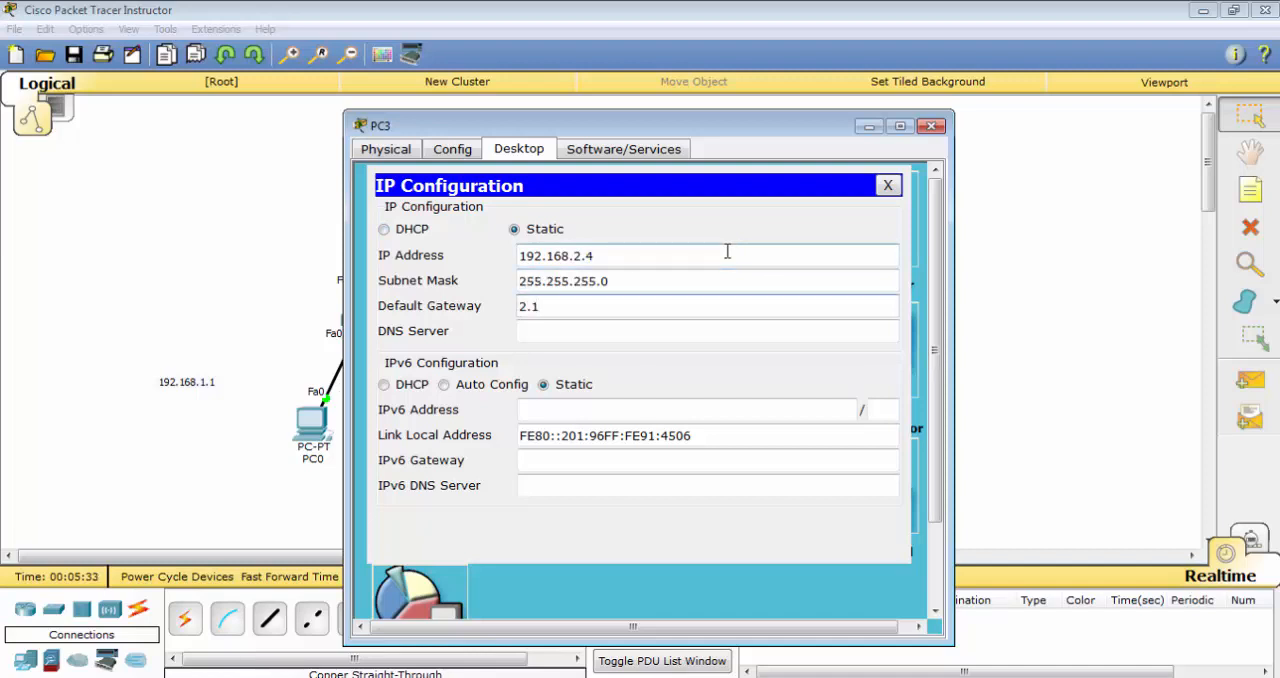
text(192.168.2.1)
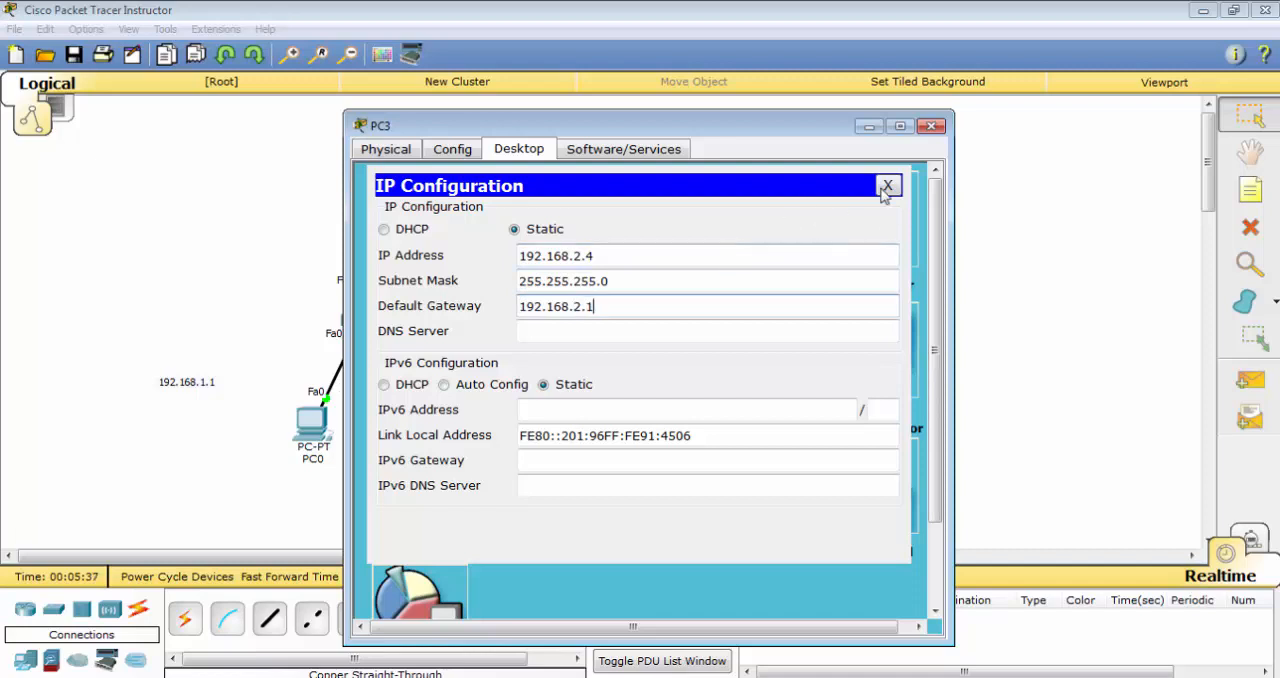
Set PC3's default gateway to 192.168.2.1 and close its configuration
click(887, 186)
click(932, 125)
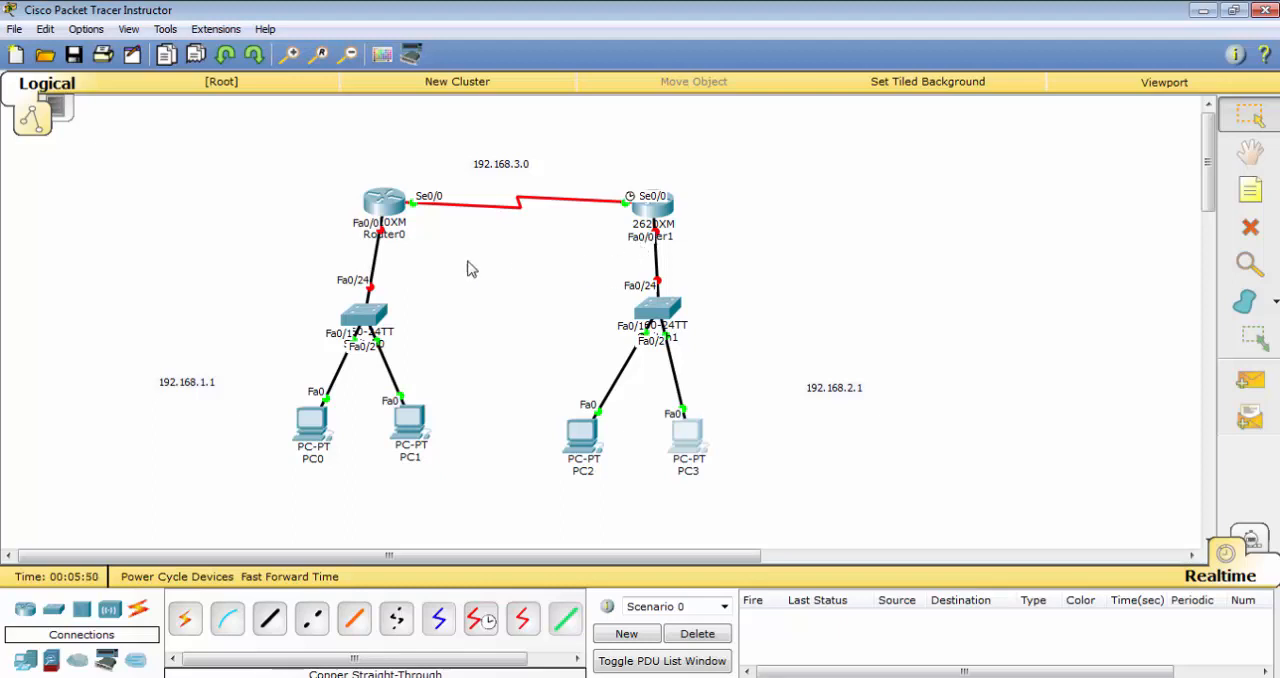
Open Router0's command line and enter interface configuration mode for fa0/0
mouse_move(380, 214)
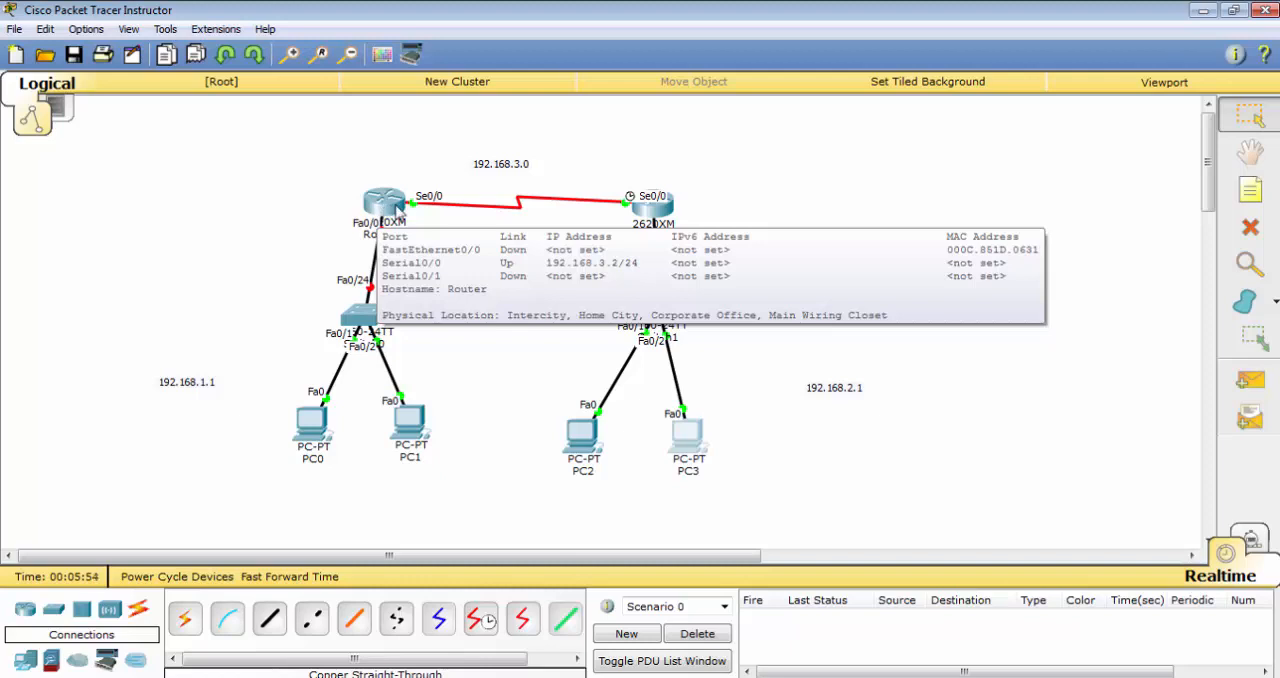
click(373, 220)
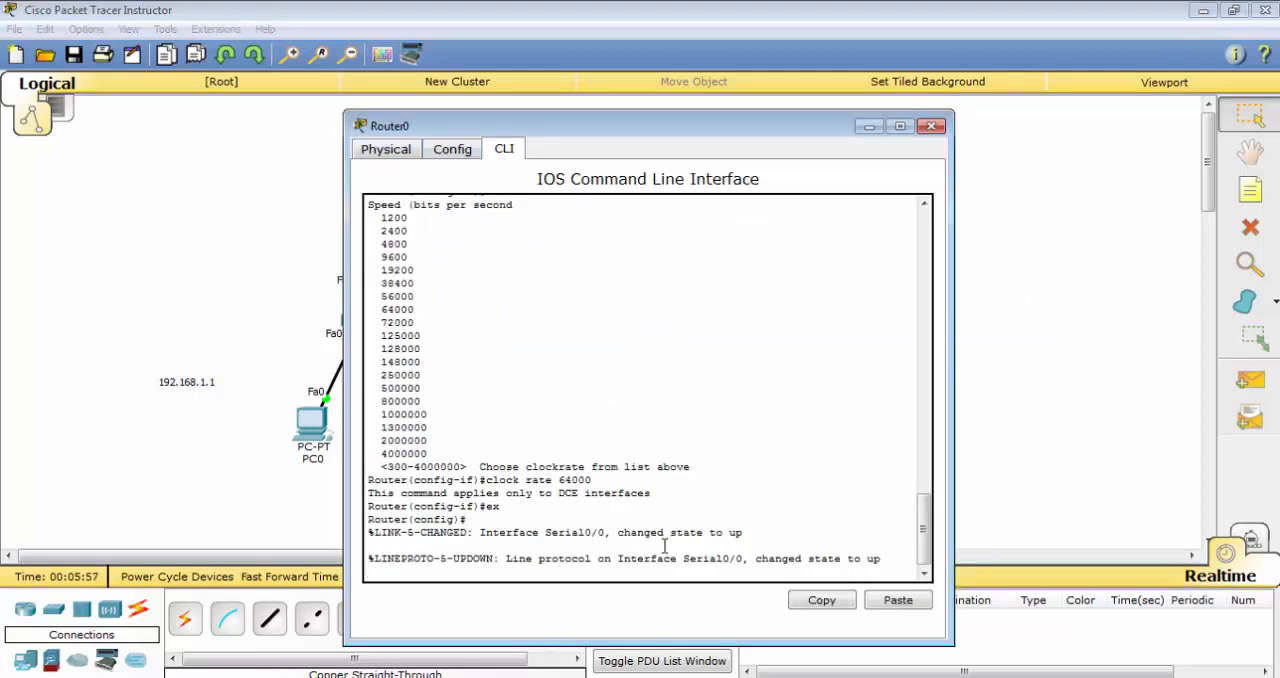
key(Return)
key(Return)
key(Return)
key(Return)
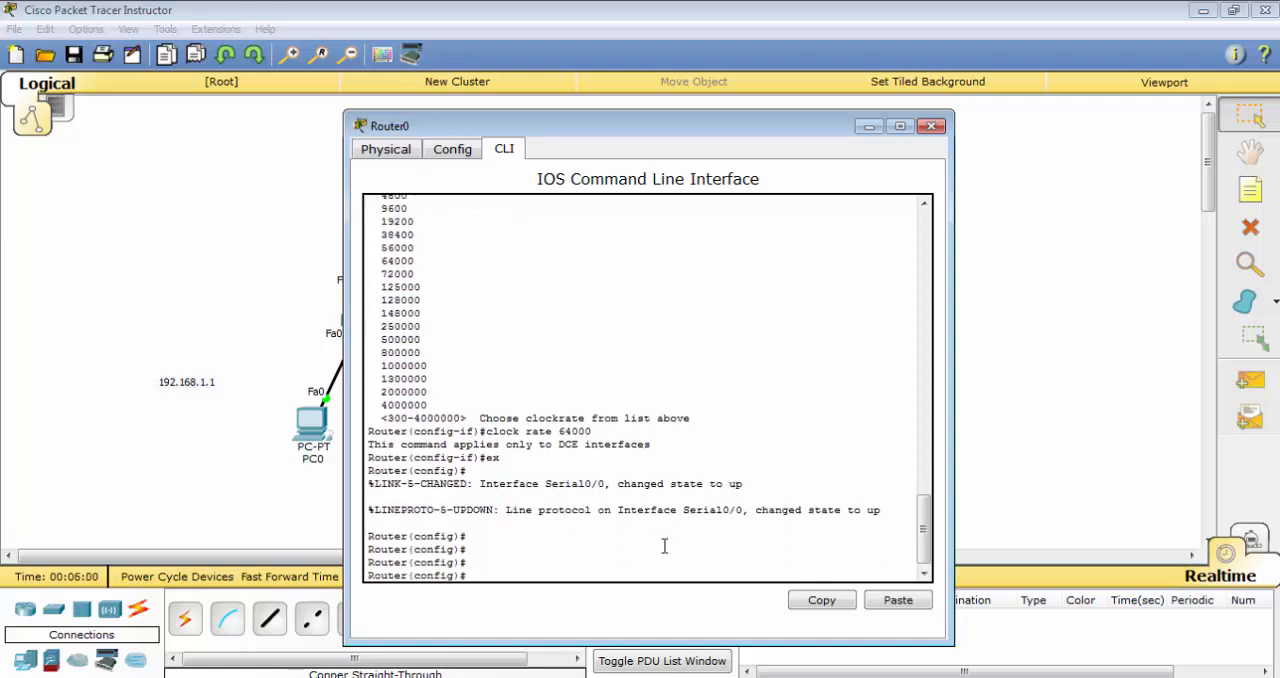
text(inter)
key(Tab)
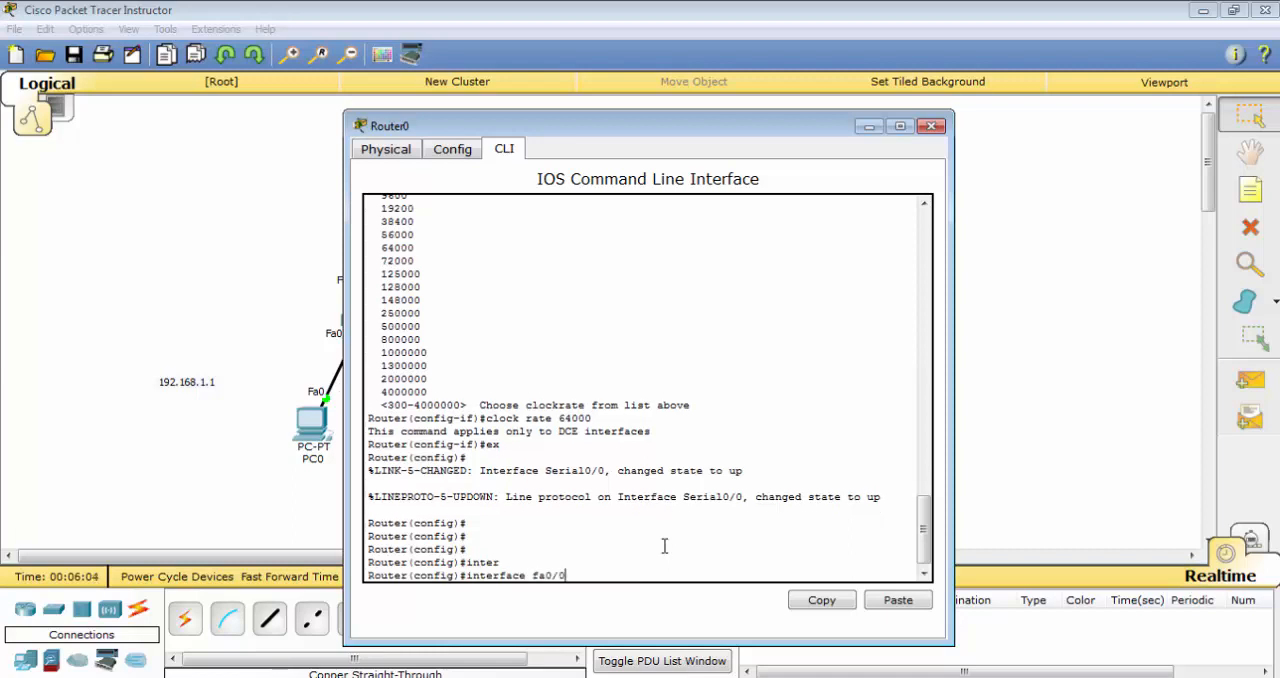
text(fa0/0)
key(Return)
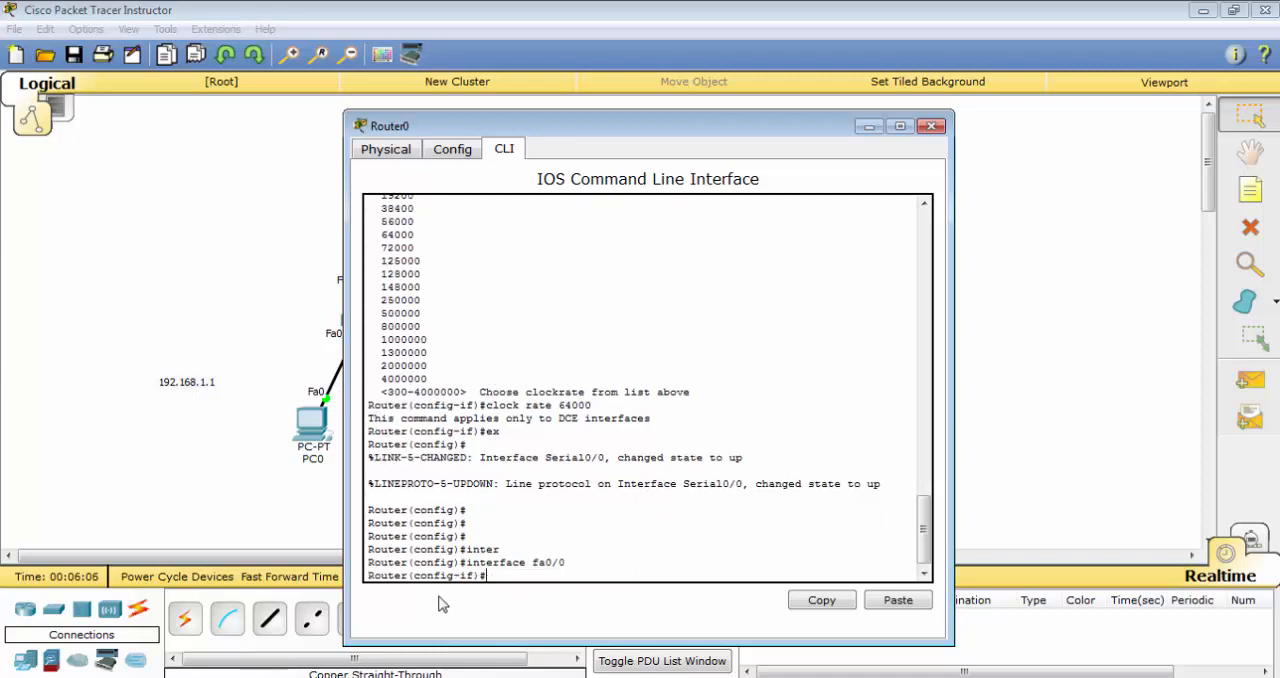
Assign IP address 192.168.1.1 with mask 255.255.255.0 to Router0's fa0/0 interface
double_click(466, 576)
click(511, 572)
text(ip add)
key(Tab)
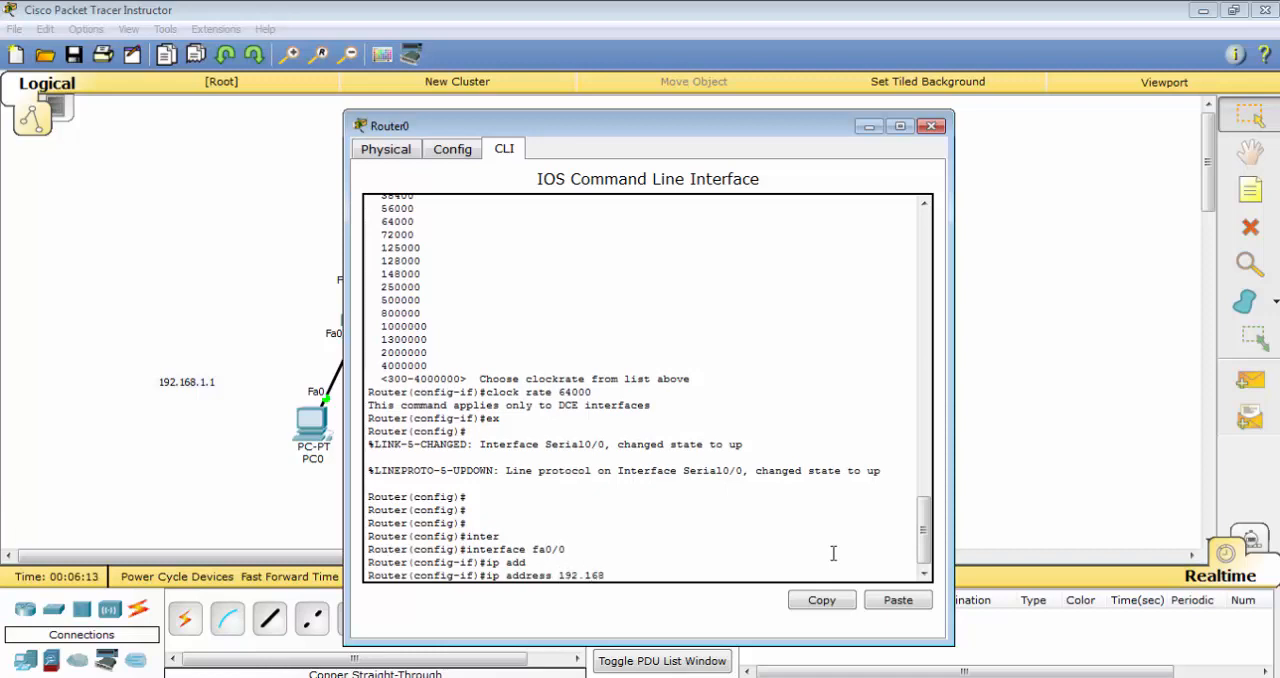
text(192.168.1.1 255.255.255.0)
key(Return)
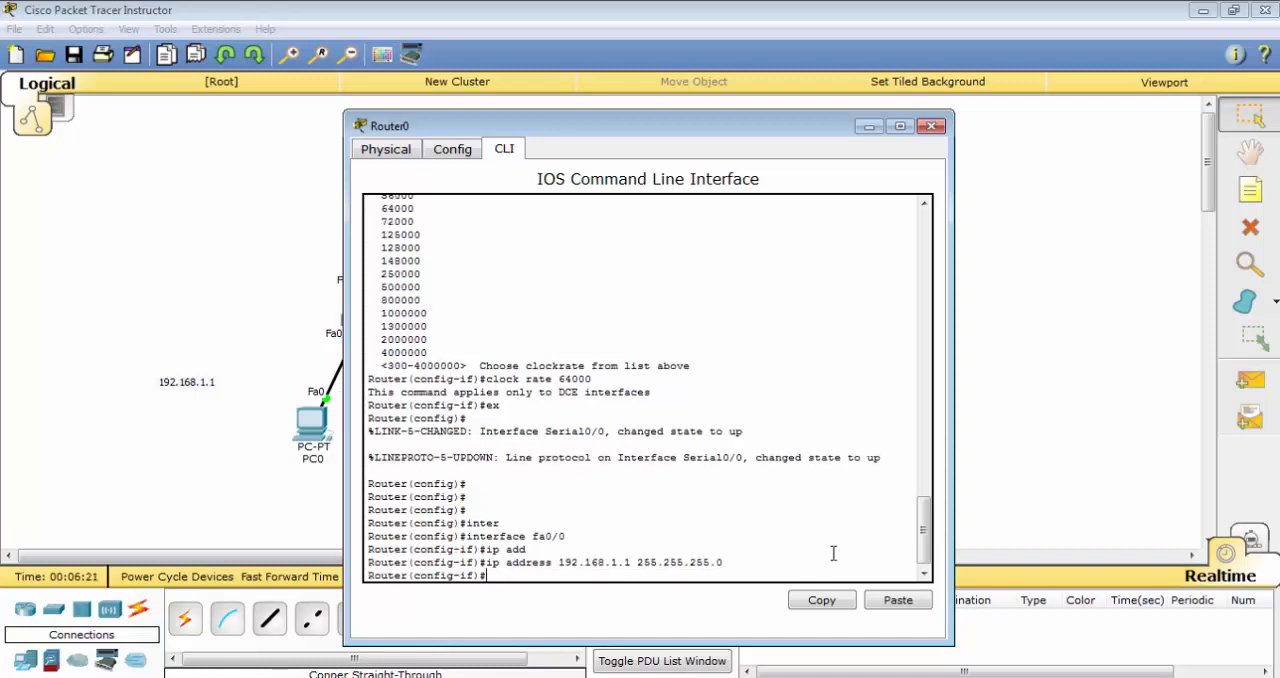
Enable Router0's fa0/0 interface with no shutdown and close the router's window
key(Tab)
key(Return)
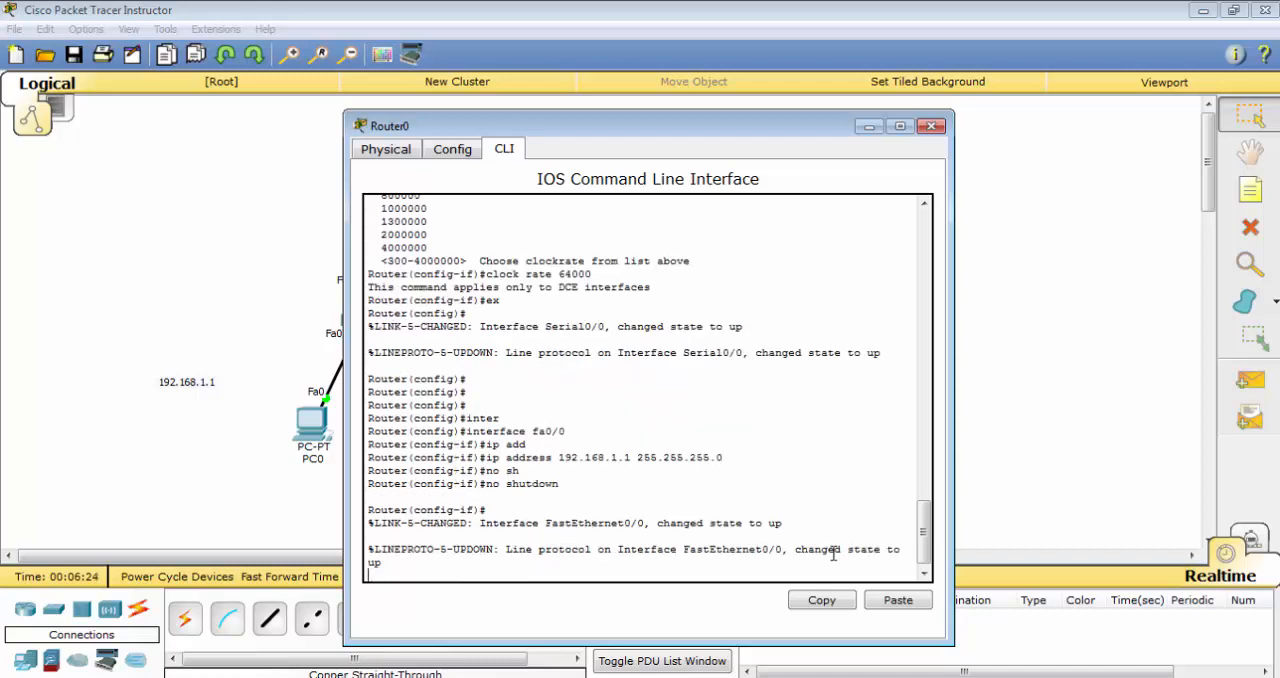
key(Return)
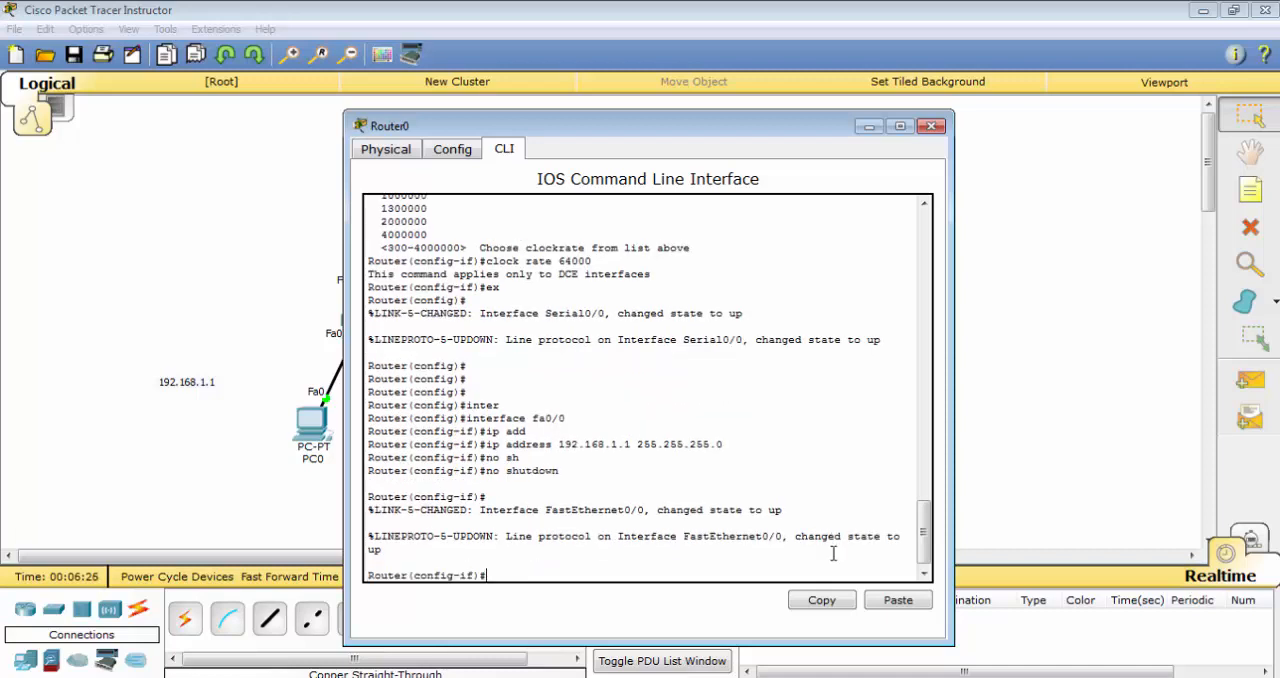
click(931, 125)
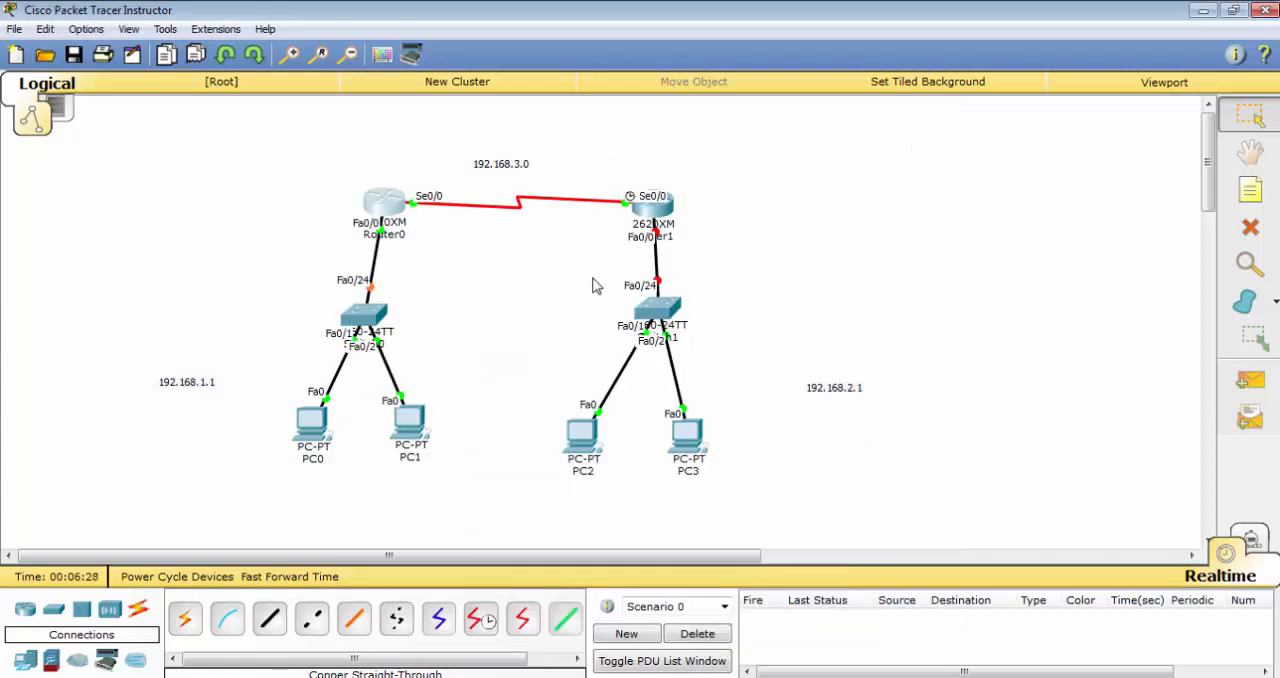
Open Router1's command line and exit serial interface configuration to global configuration mode
click(648, 208)
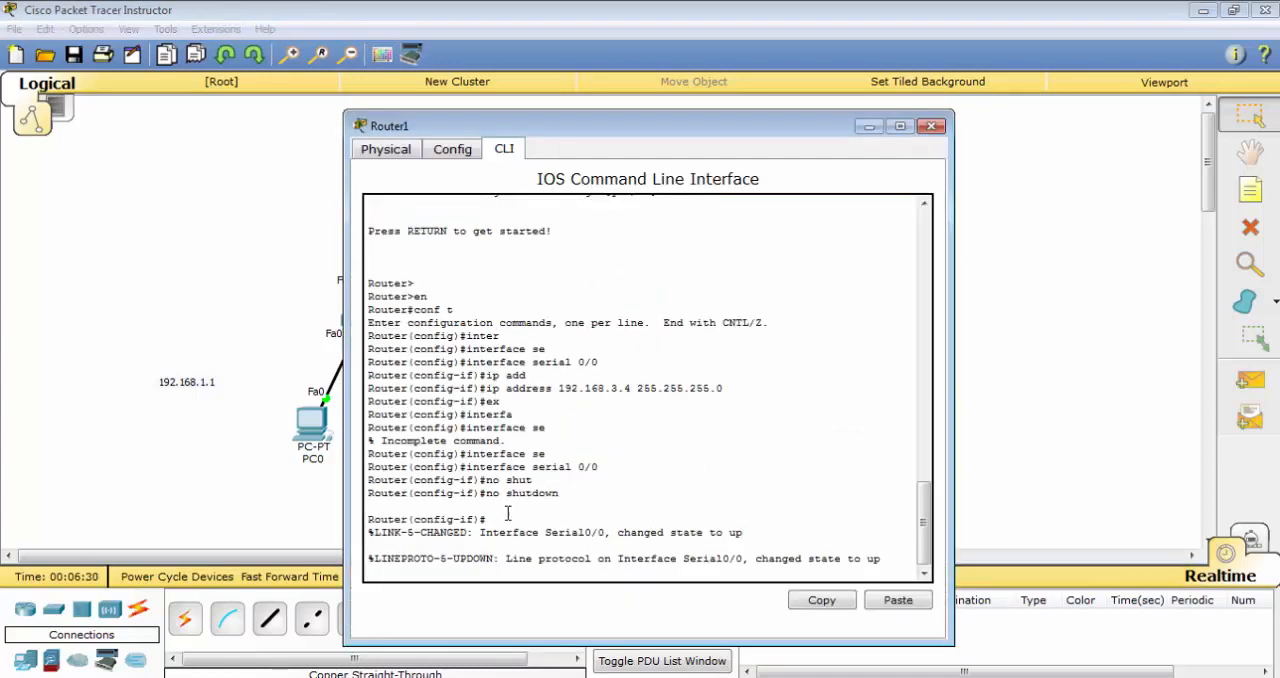
key(Return)
key(Return)
key(Return)
key(Return)
key(Return)
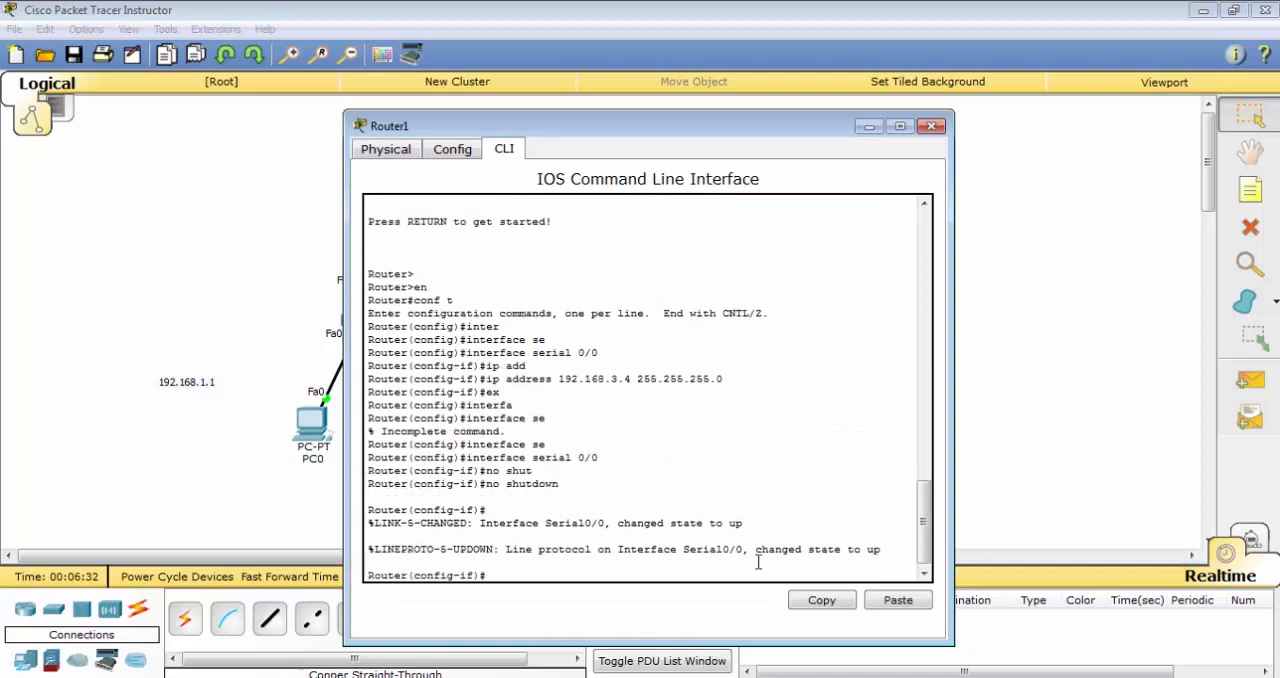
key(Return)
text(ex)
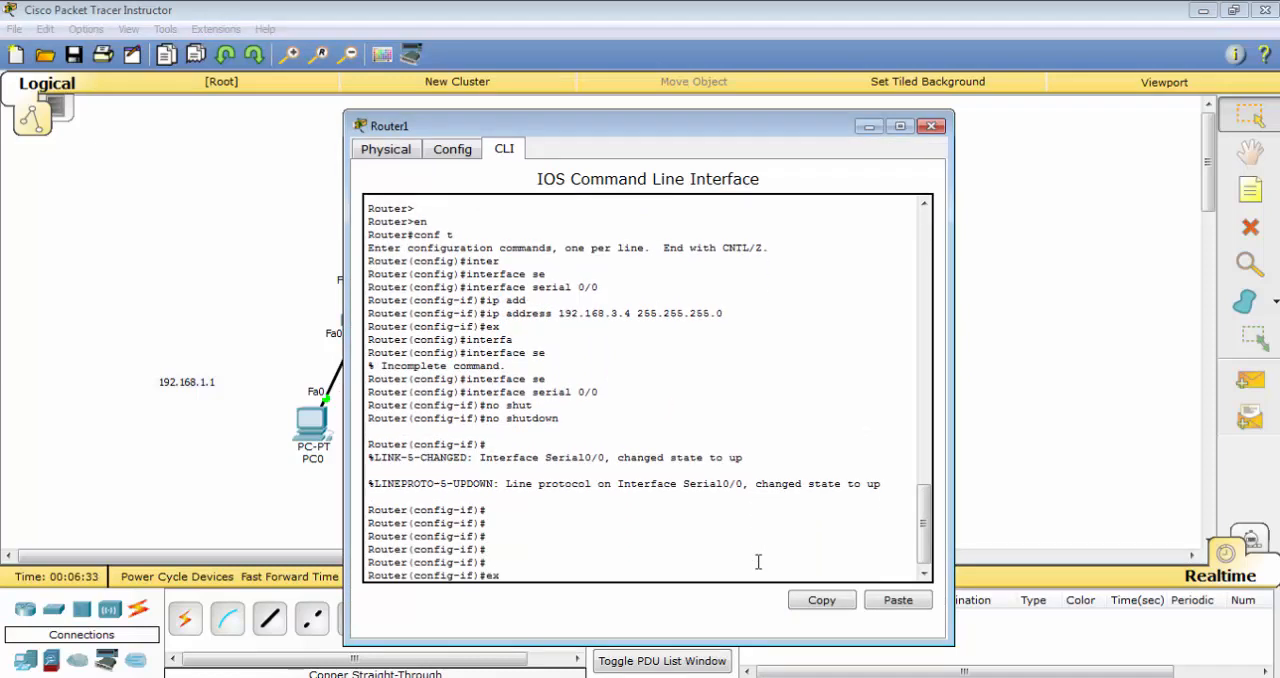
key(Return)
key(Return)
key(Return)
key(Return)
key(Return)
key(Return)
key(Return)
key(Return)
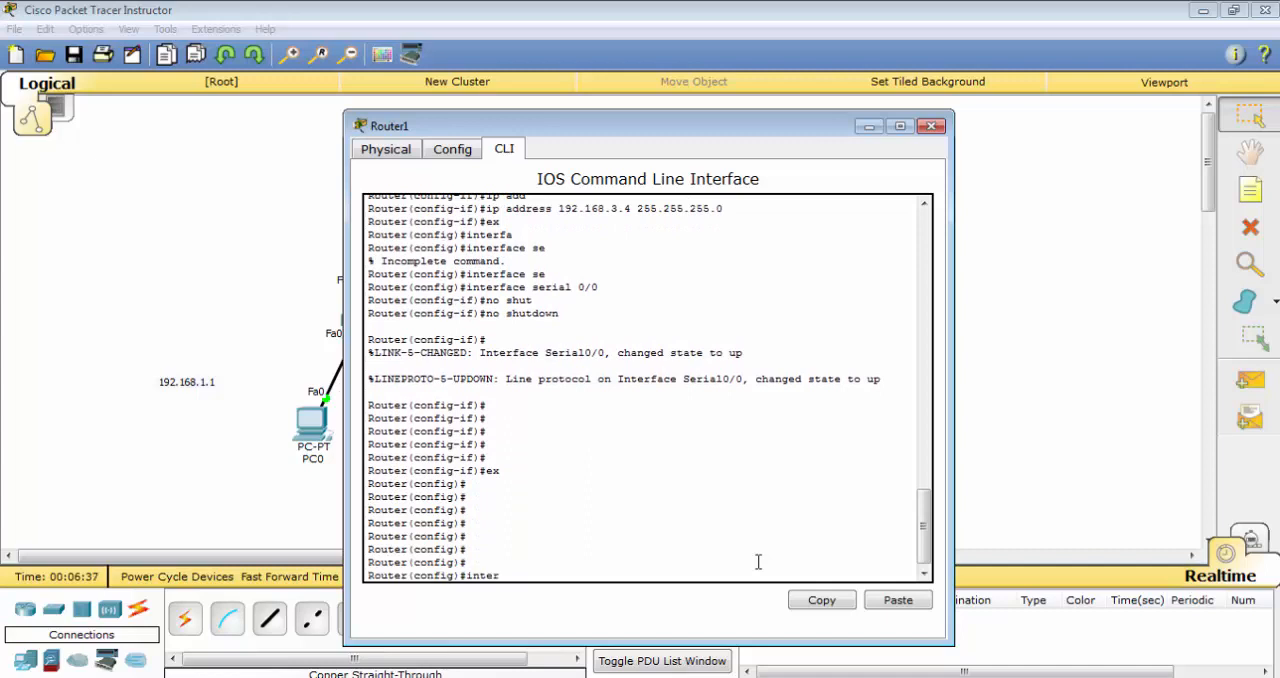
Enter interface configuration mode for fa0/0 on Router1
text(inter)
key(Tab)
key(BackSpace)
key(Tab)
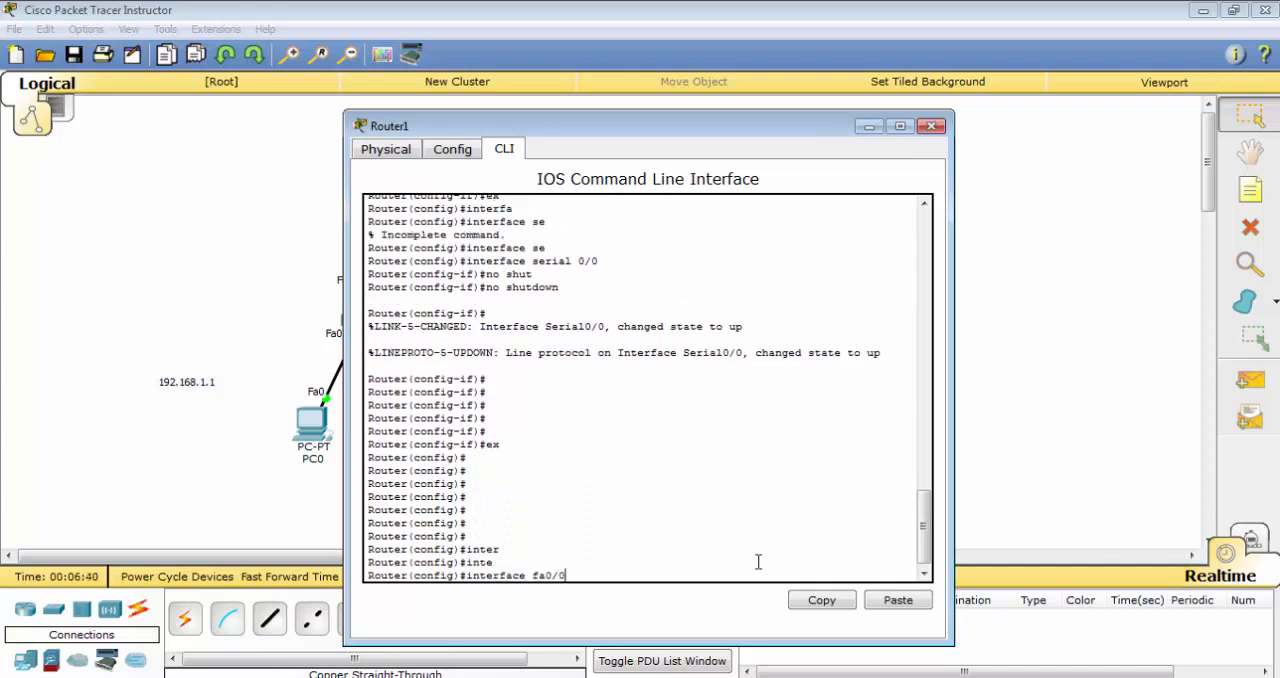
key(Return)
Assign IP address 192.168.2.1 with mask 255.255.255.0 to Router1's fa0/0 interface
text(ig-if)#ip)
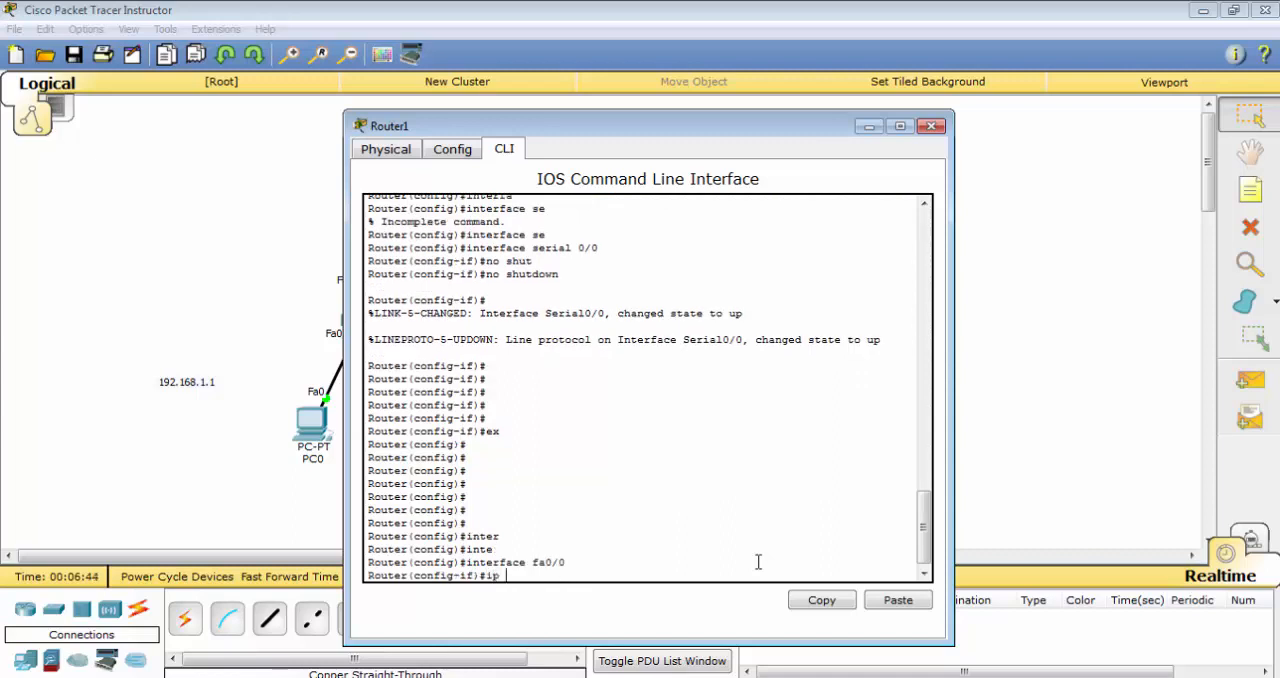
text( add)
key(Tab)
text(19)
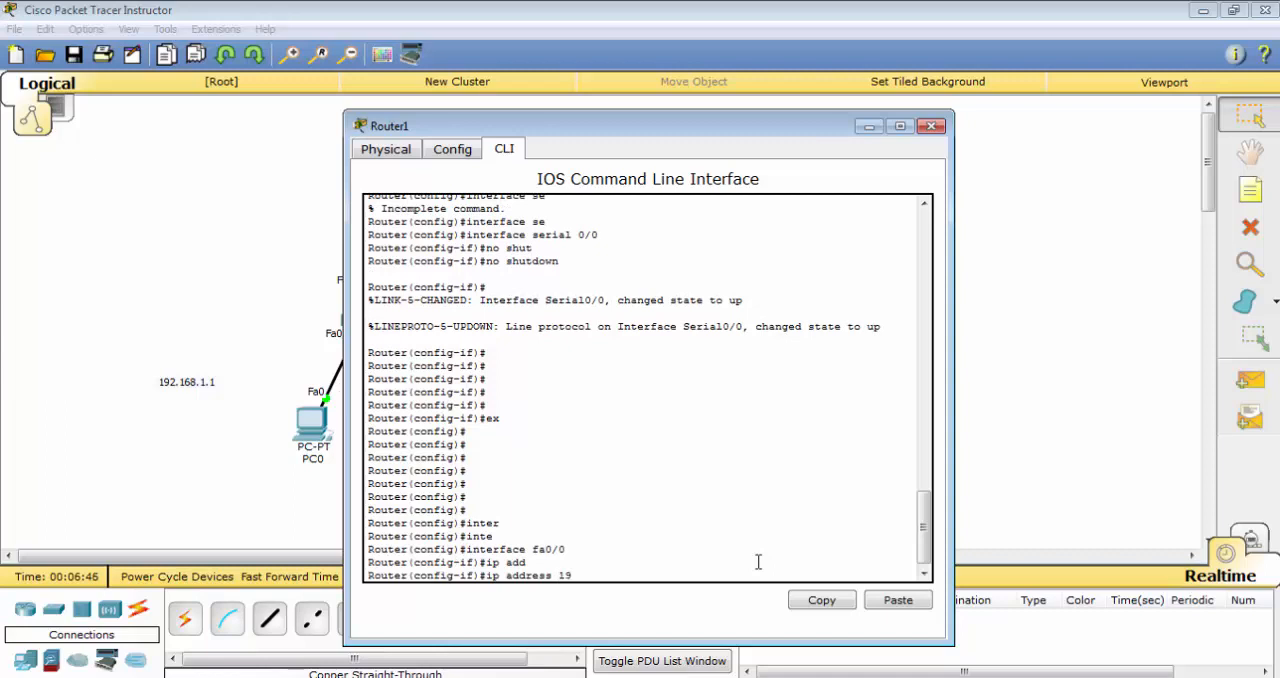
text(2.168.2.1 255.255.255.0)
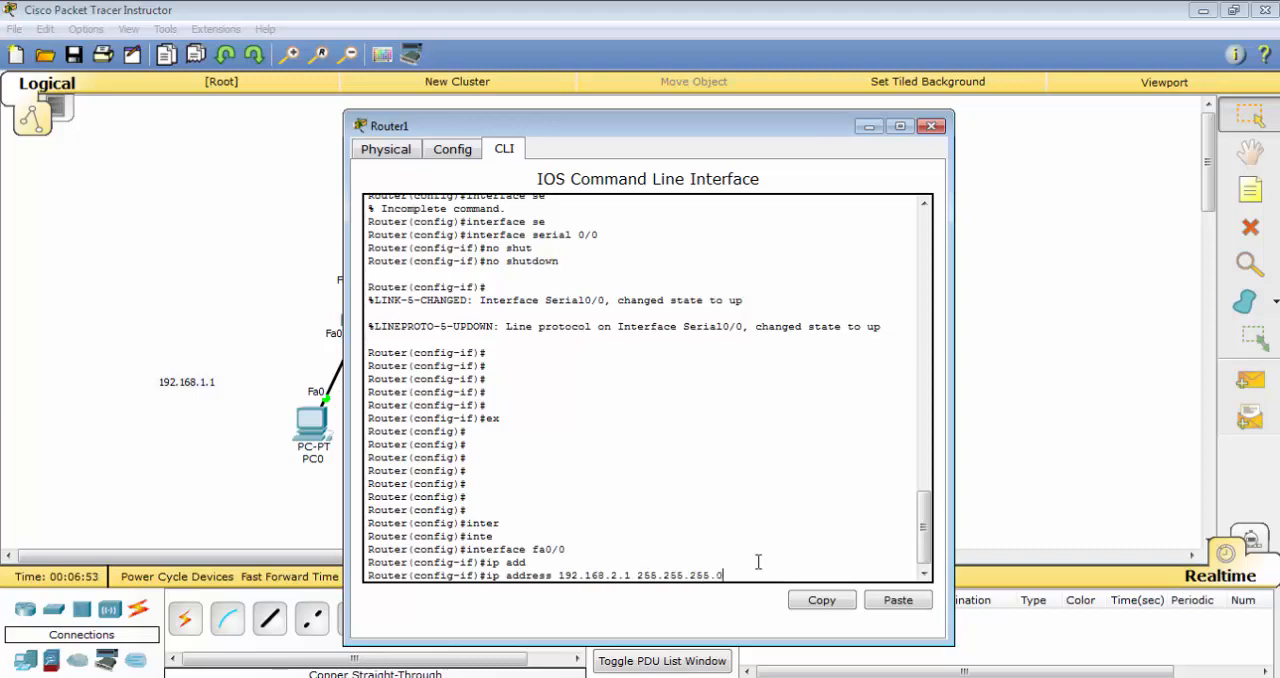
drag(647, 127, 599, 99)
key(Return)
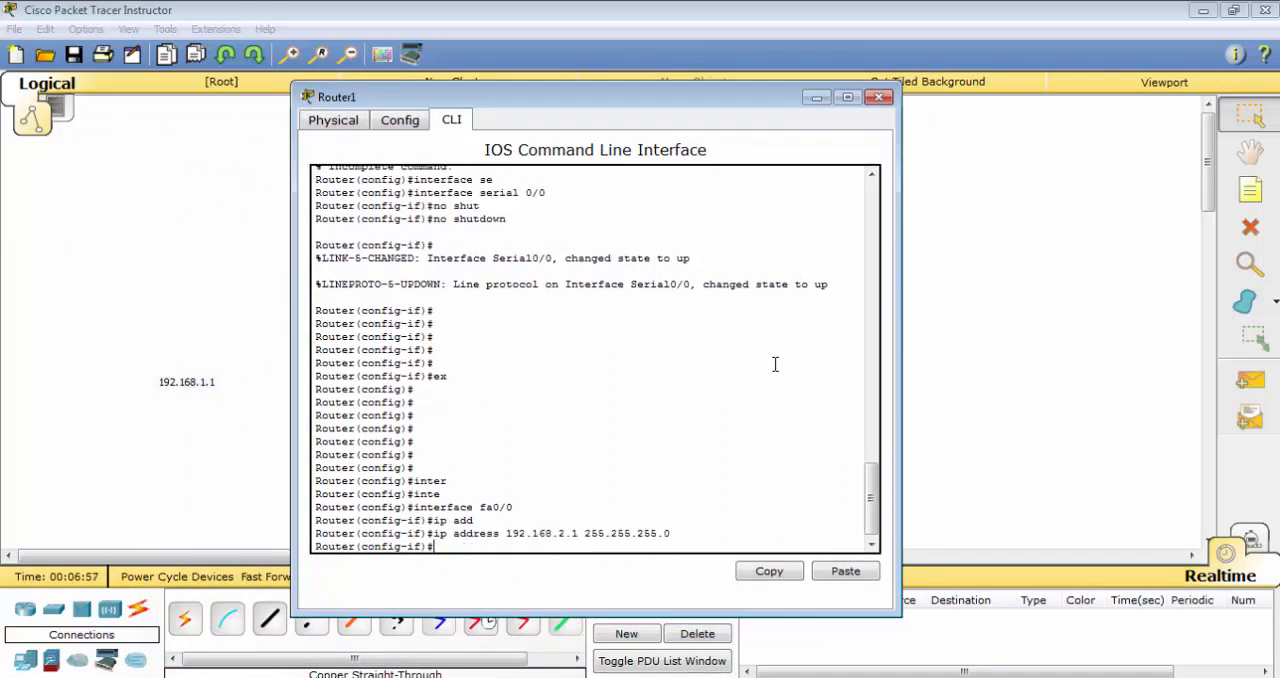
Enable Router1's fa0/0 interface with no shutdown, exit interface configuration and close the router's window
text(no sh)
key(Tab)
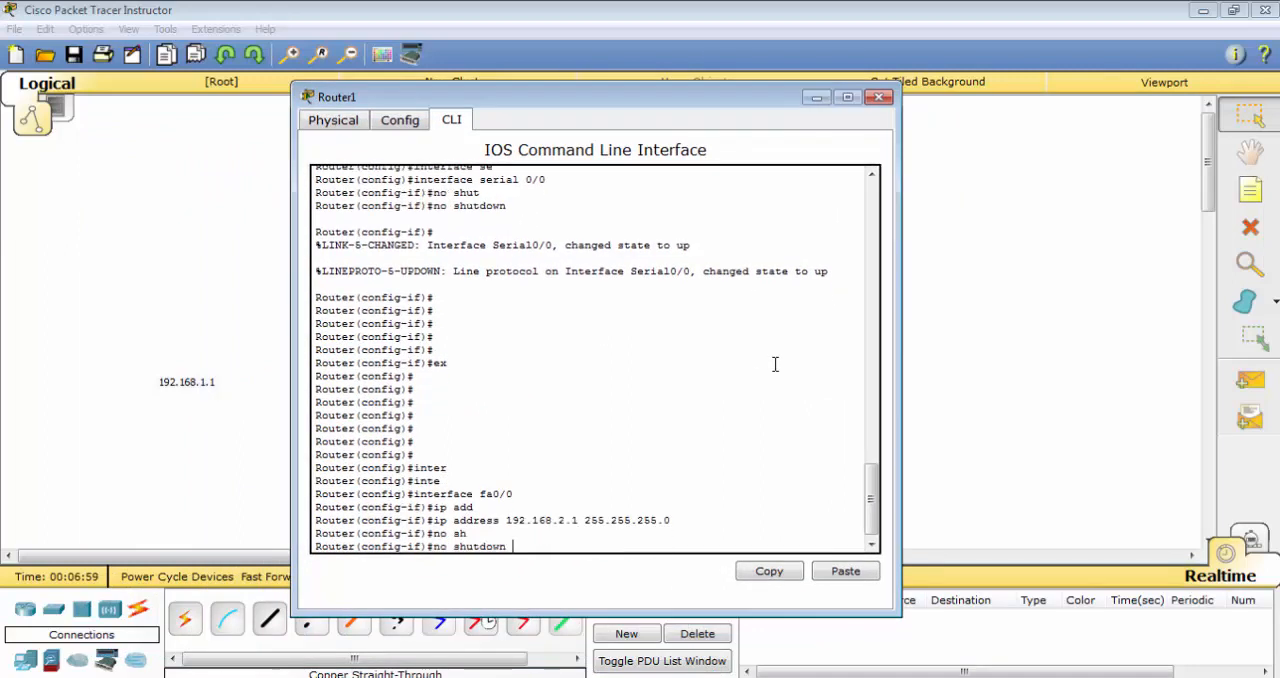
key(Return)
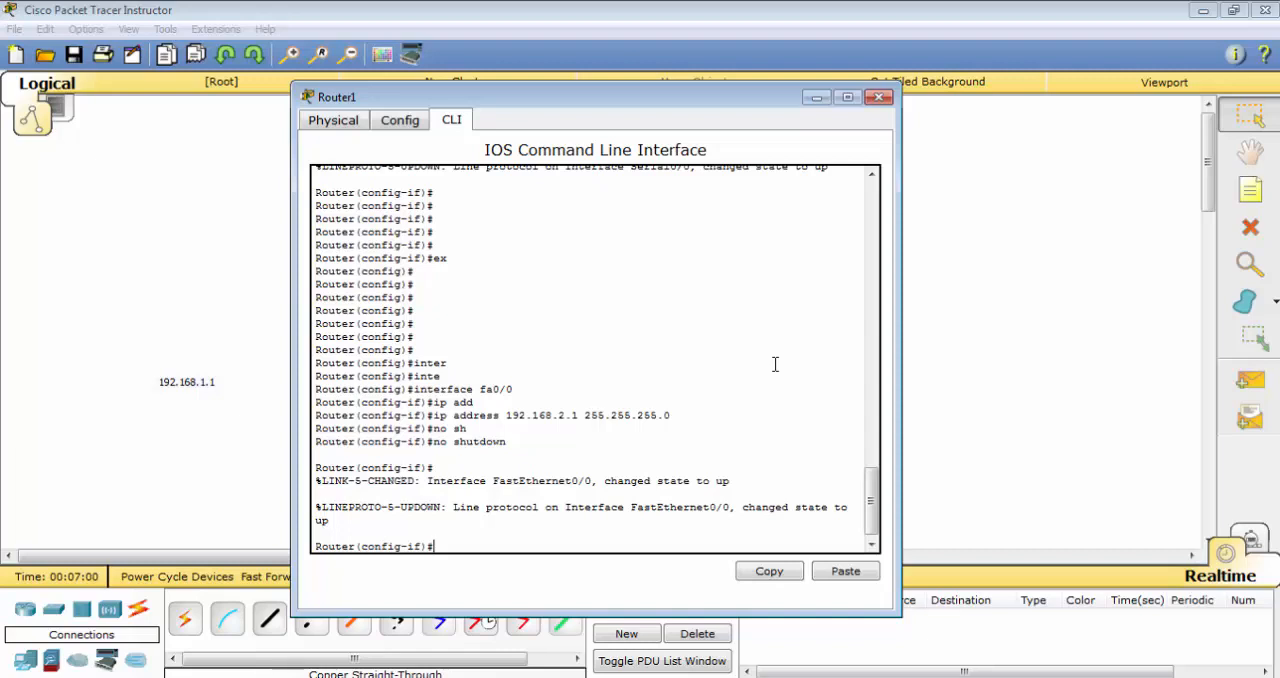
text(x)
key(Return)
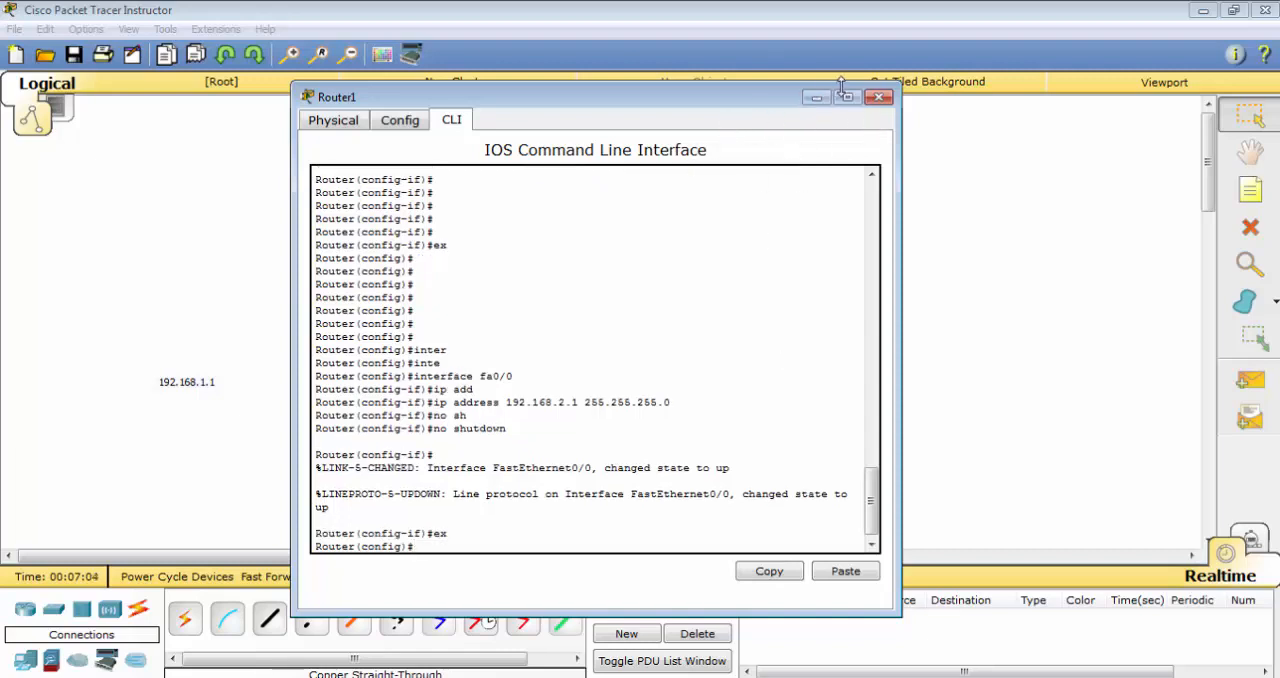
click(879, 97)
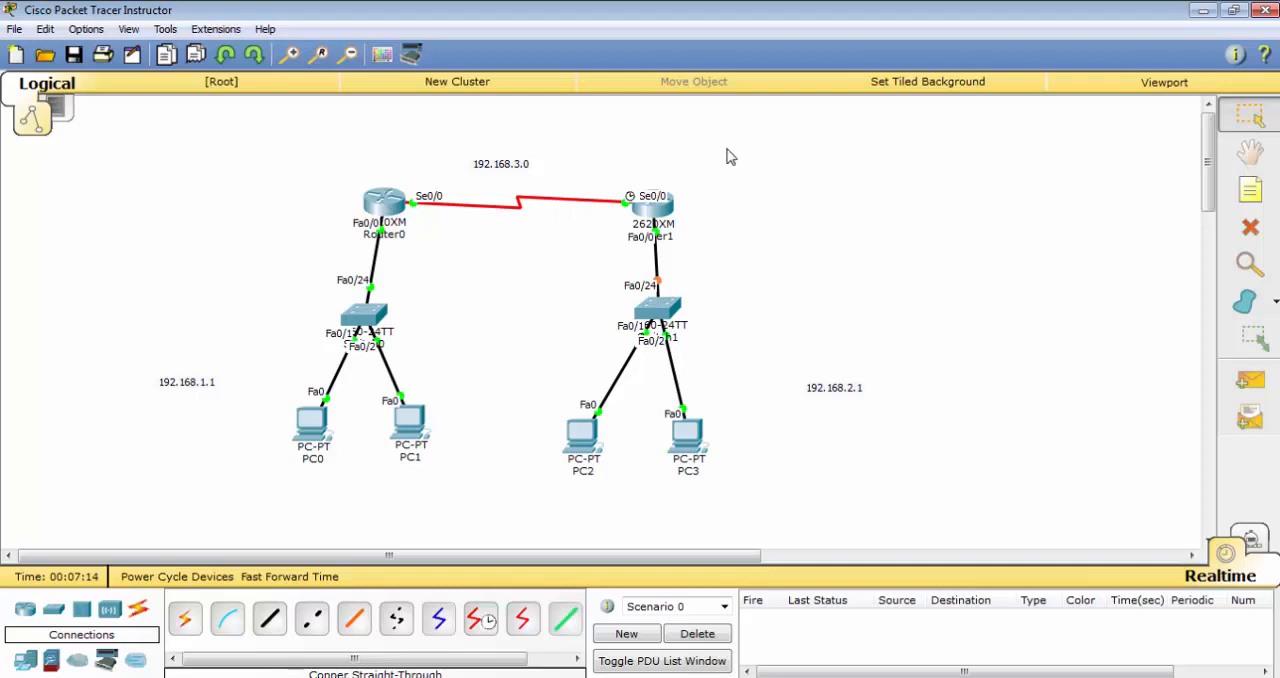
drag(748, 150, 192, 548)
click(798, 225)
Open Router0's command line and exit fa0/0 interface configuration to global configuration mode
click(380, 205)
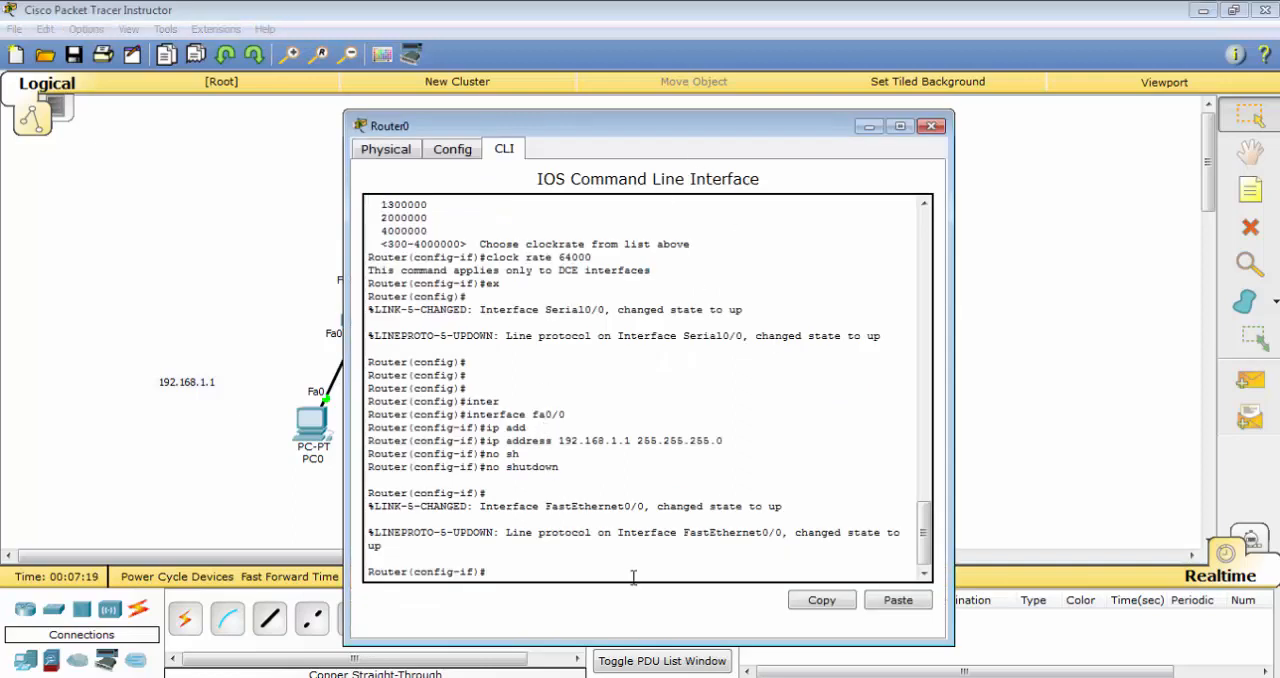
text(router)
key(BackSpace)
key(Tab)
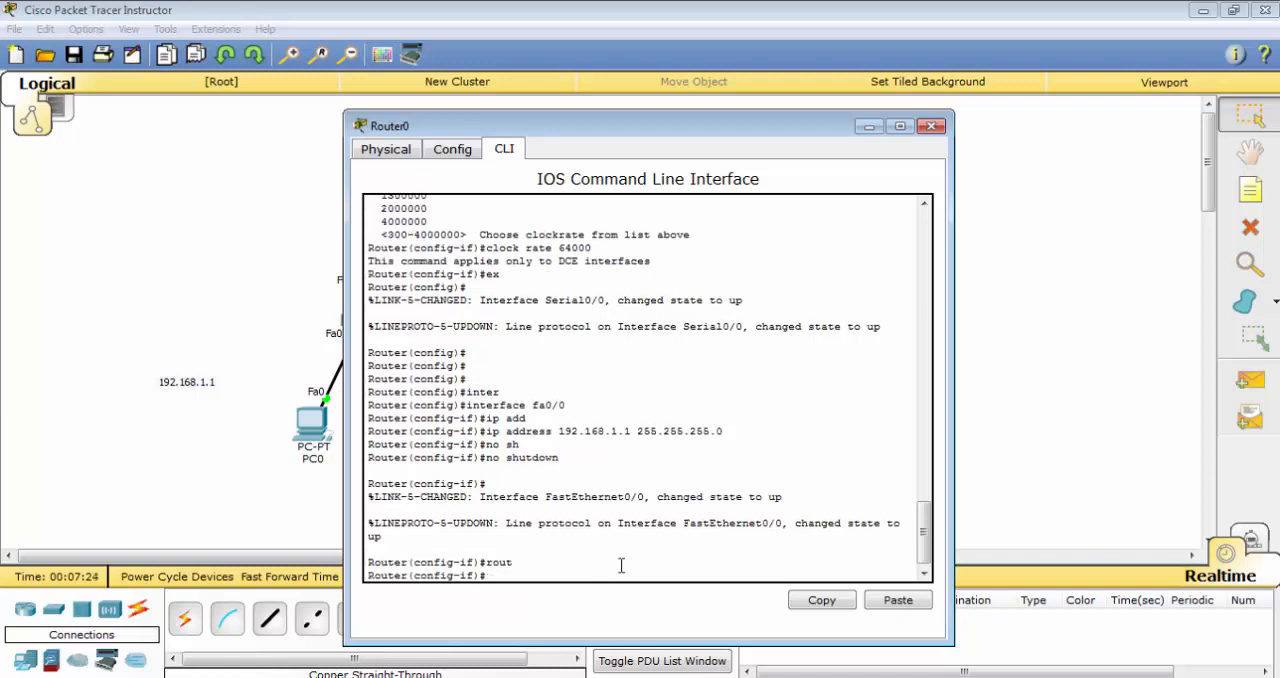
key(Tab)
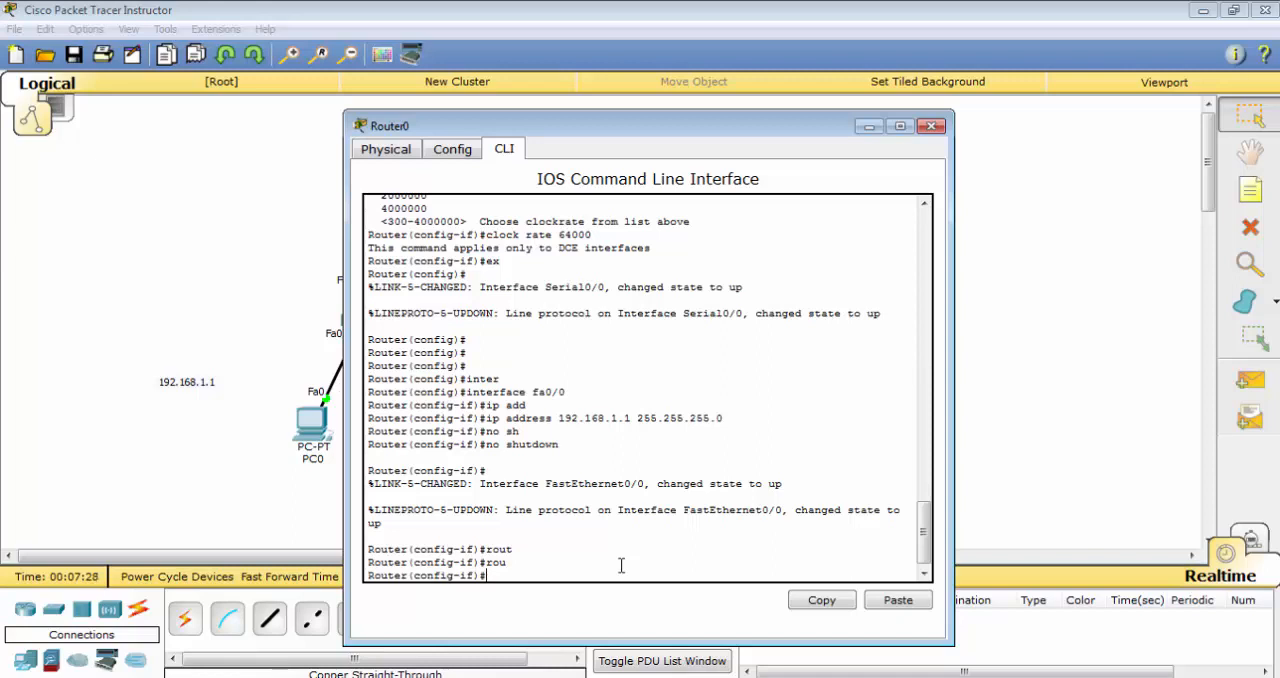
text(ex)
key(Return)
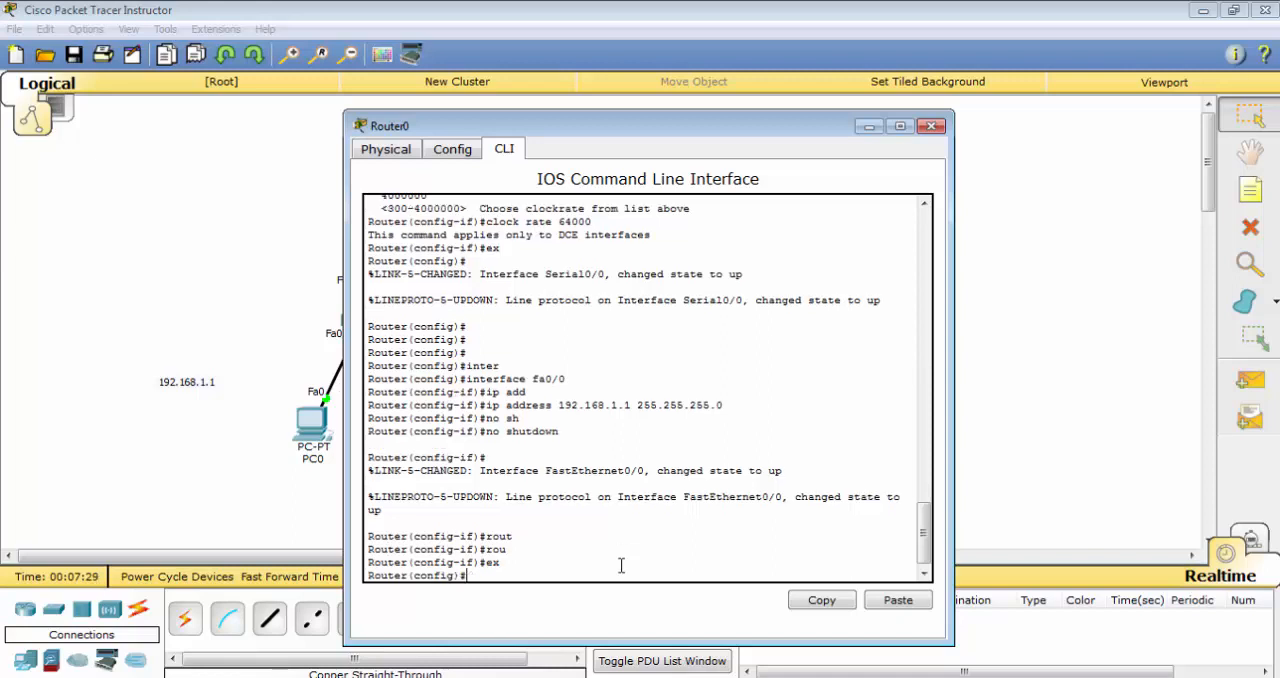
key(Return)
key(Return)
key(Return)
key(Return)
key(Return)
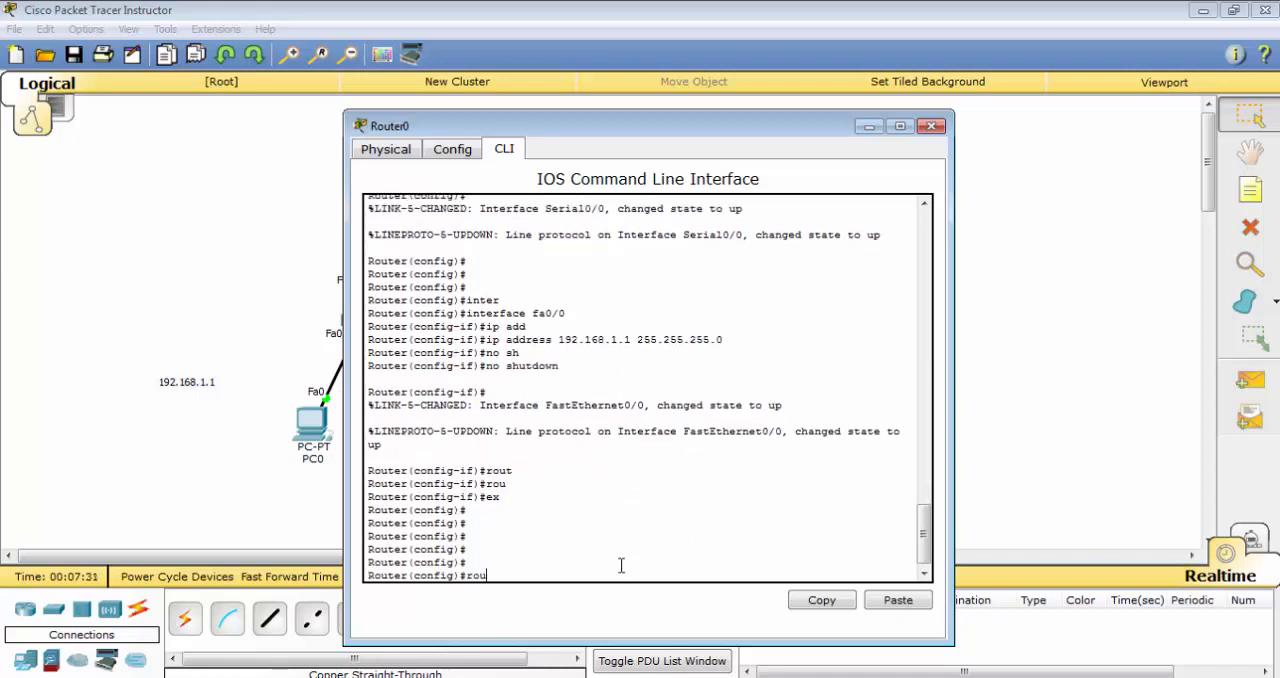
Start RIP routing configuration on Router0 with the router rip command
text(rou)
key(Tab)
text(ri)
key(Tab)
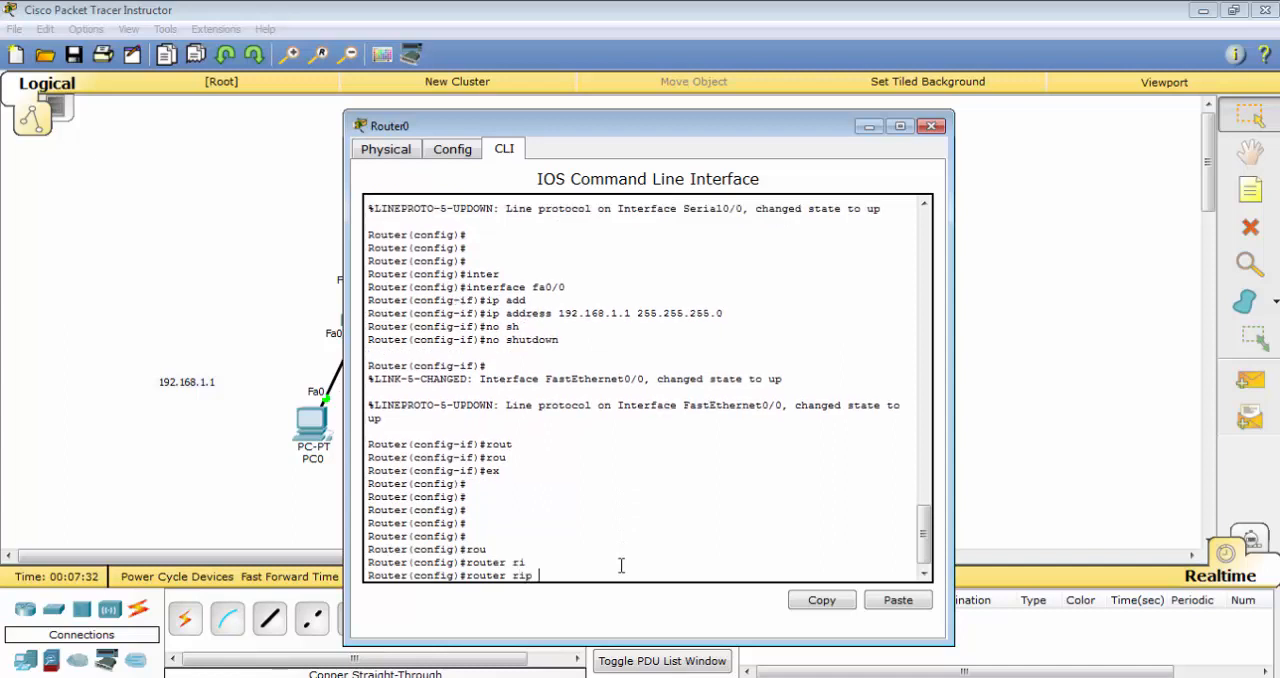
key(Return)
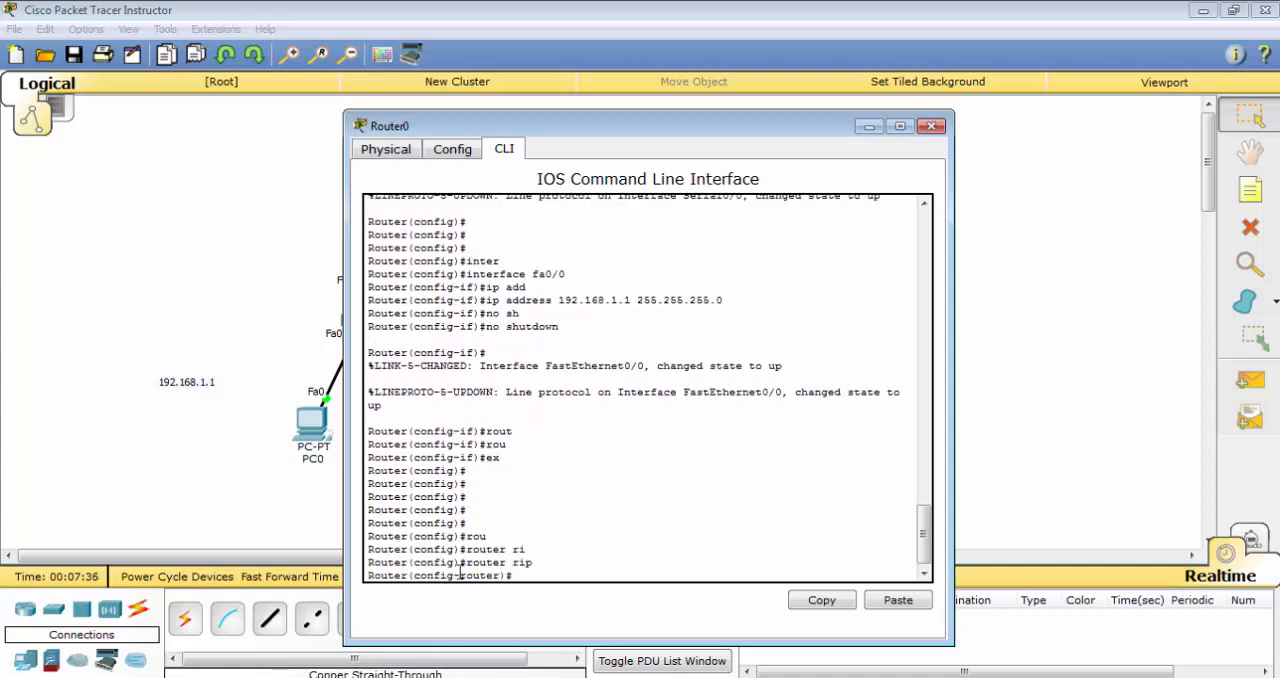
Add network 192.168.1.0 to Router0's RIP configuration
drag(465, 573, 494, 570)
click(551, 573)
text(net)
key(Tab)
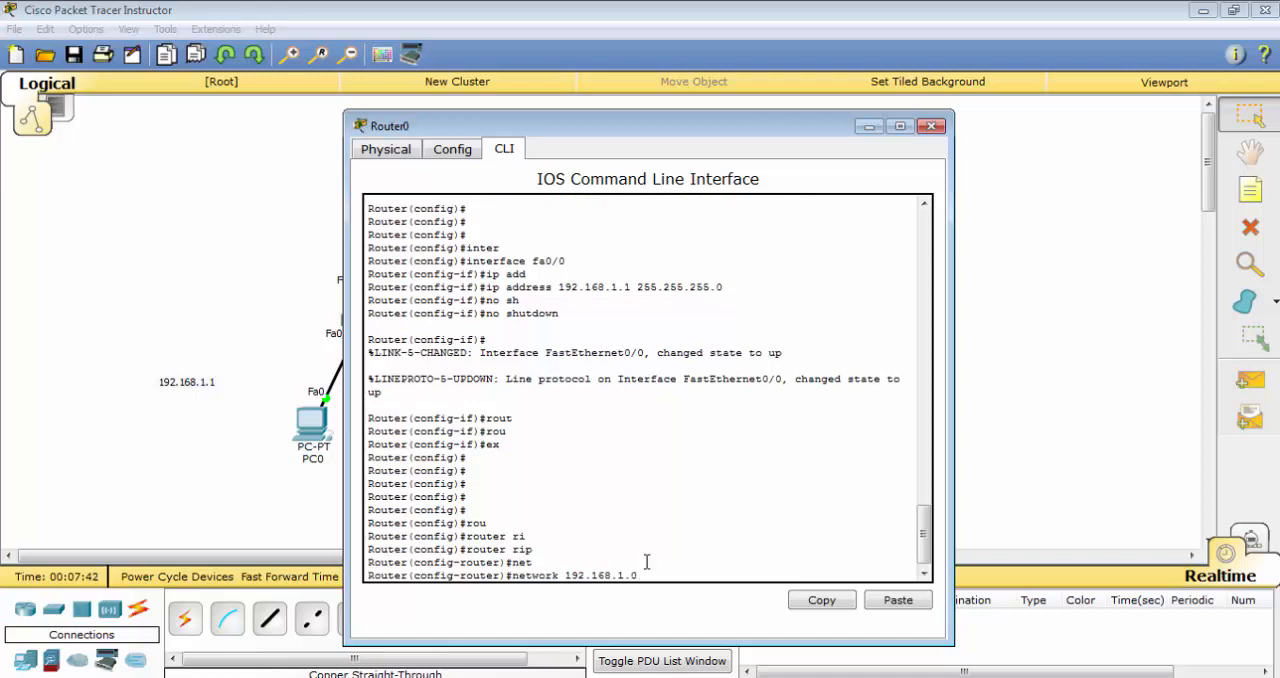
key(Return)
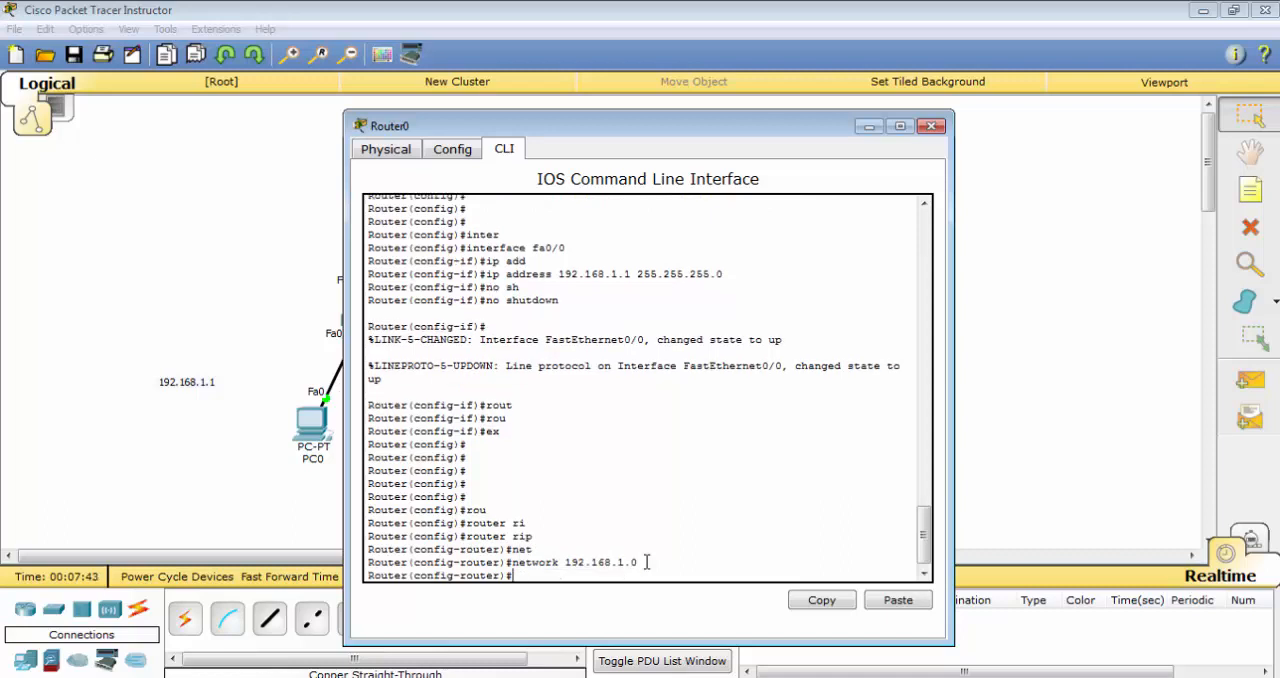
Add network 192.168.3.0 to Router0's RIP configuration, exit router configuration and close the router's window
key(Up)
text(.0)
key(Return)
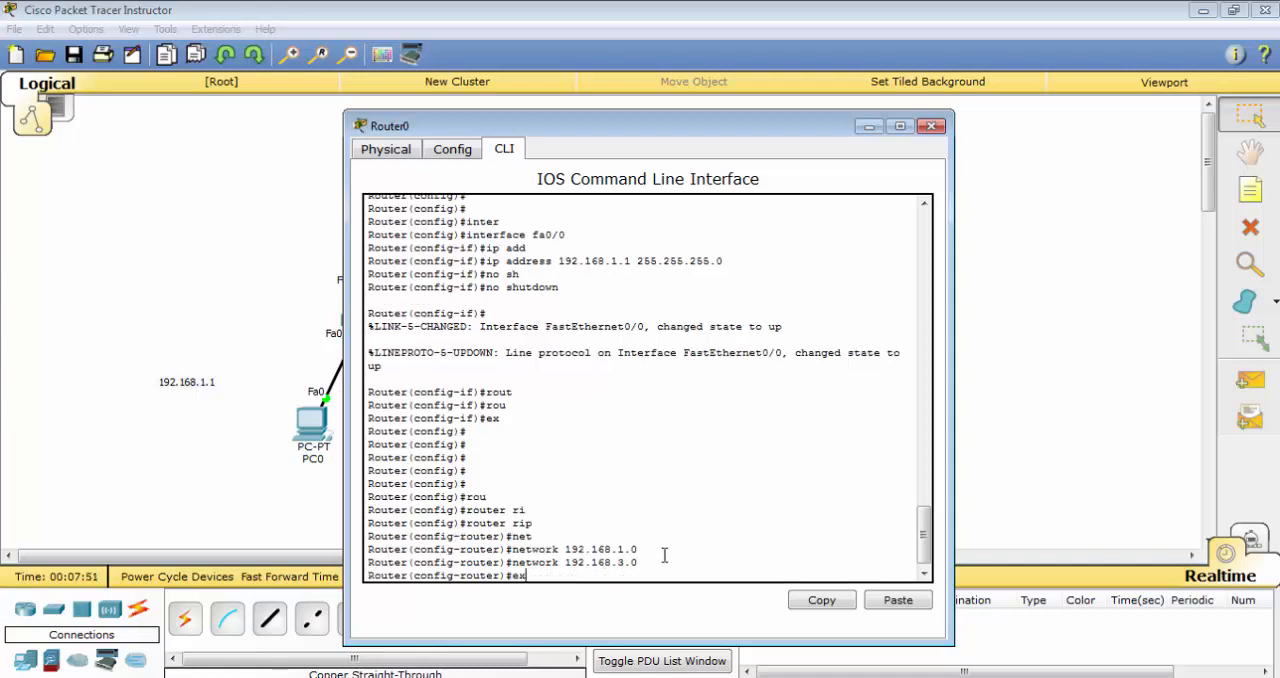
key(Return)
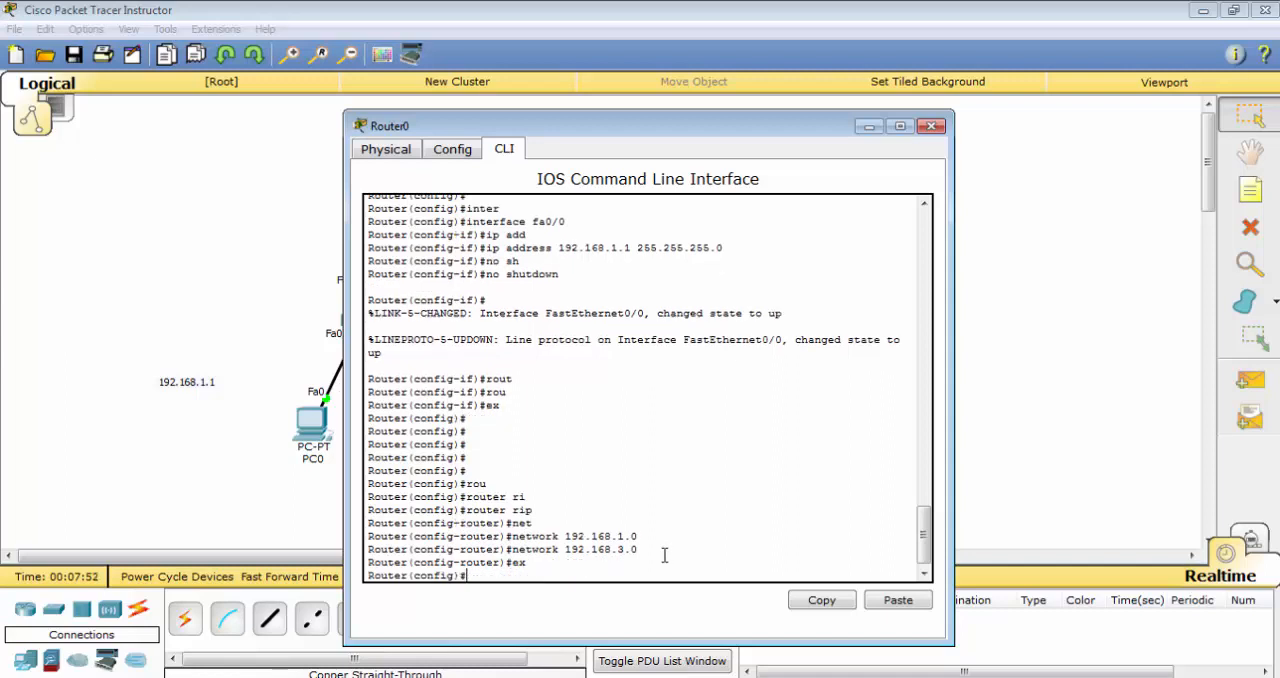
click(931, 126)
Open Router1's command line and start RIP routing configuration with the router rip command
click(651, 207)
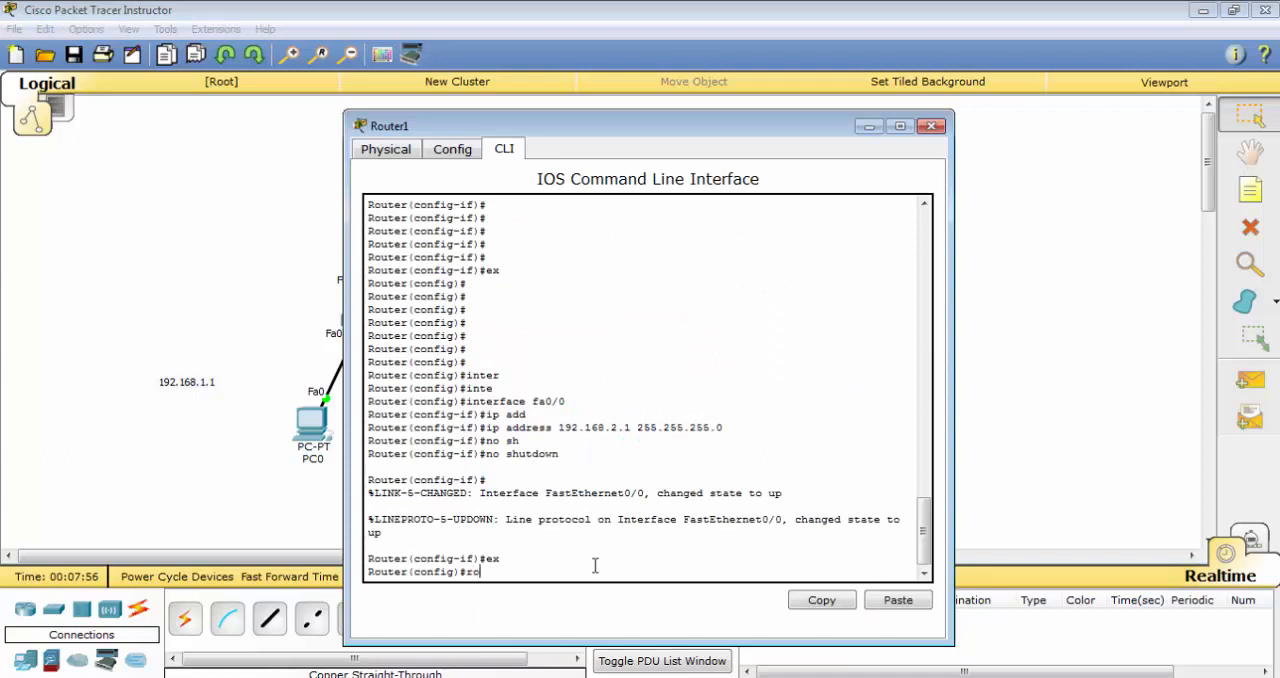
text(rou)
key(Tab)
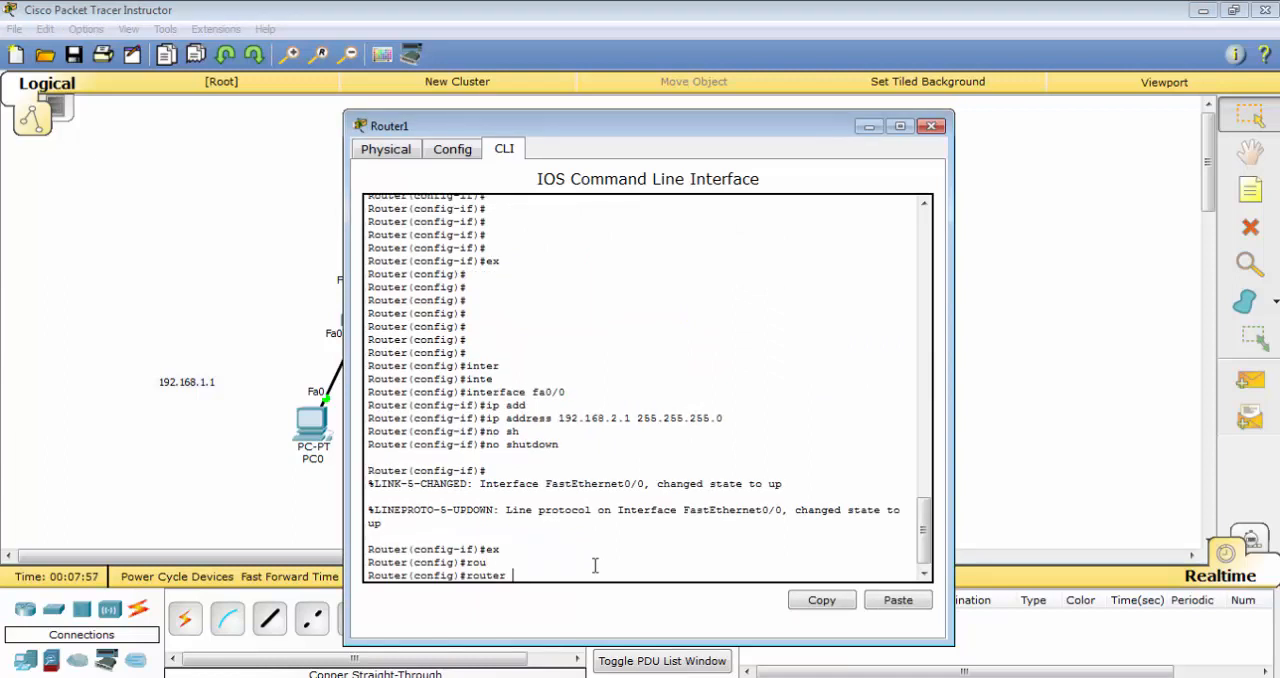
text(rip)
key(Return)
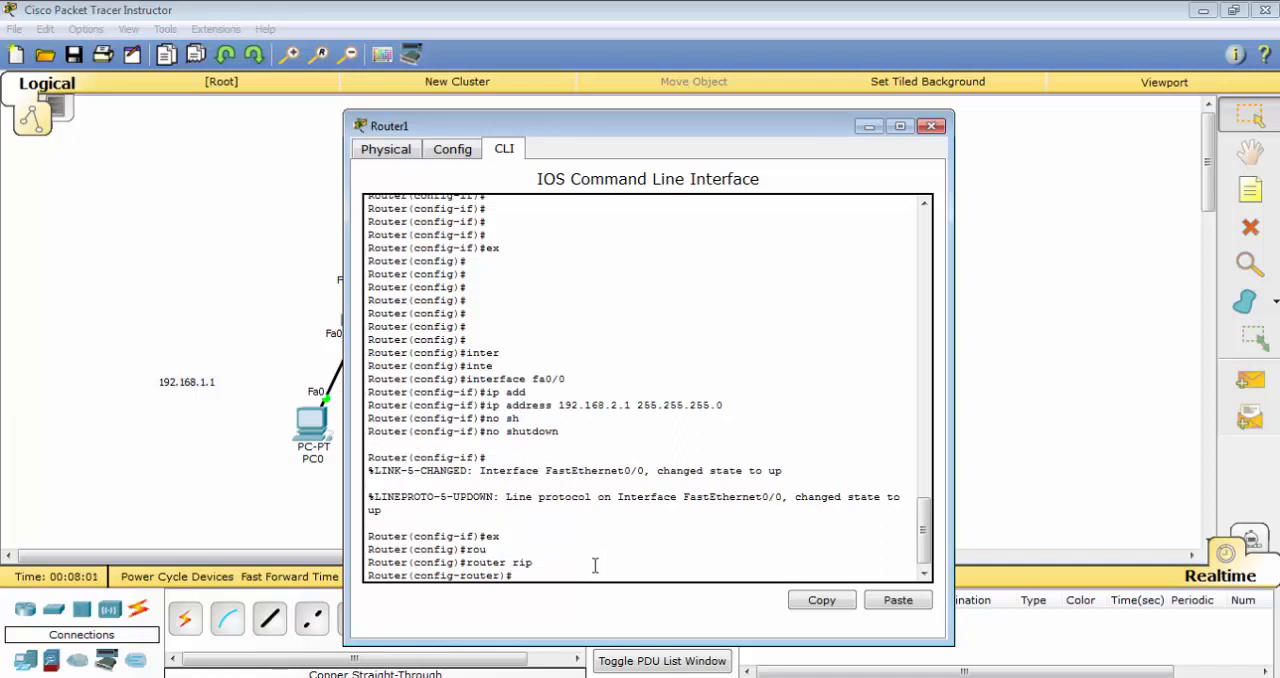
Add network 192.168.3.0 to Router1's RIP configuration
text(net)
key(Tab)
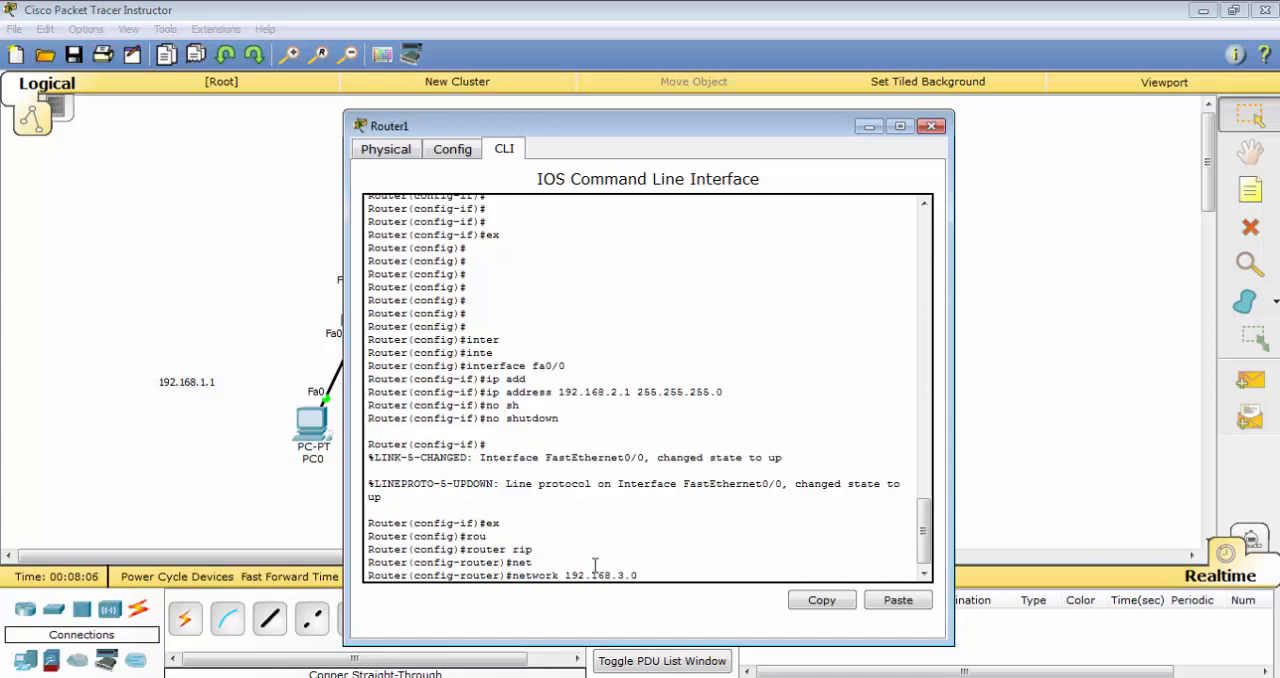
key(Return)
Add network 192.168.2.0 to Router1's RIP configuration, exit router configuration and close the router's window
key(Up)
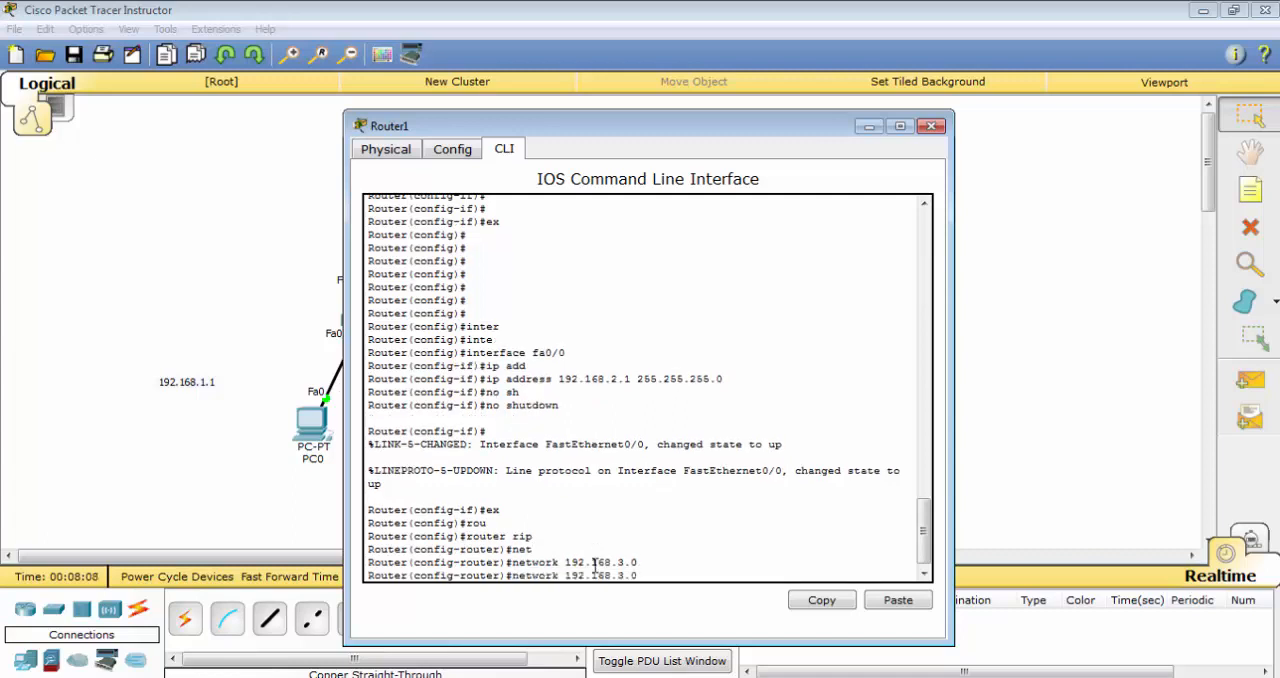
text(2.)
key(Return)
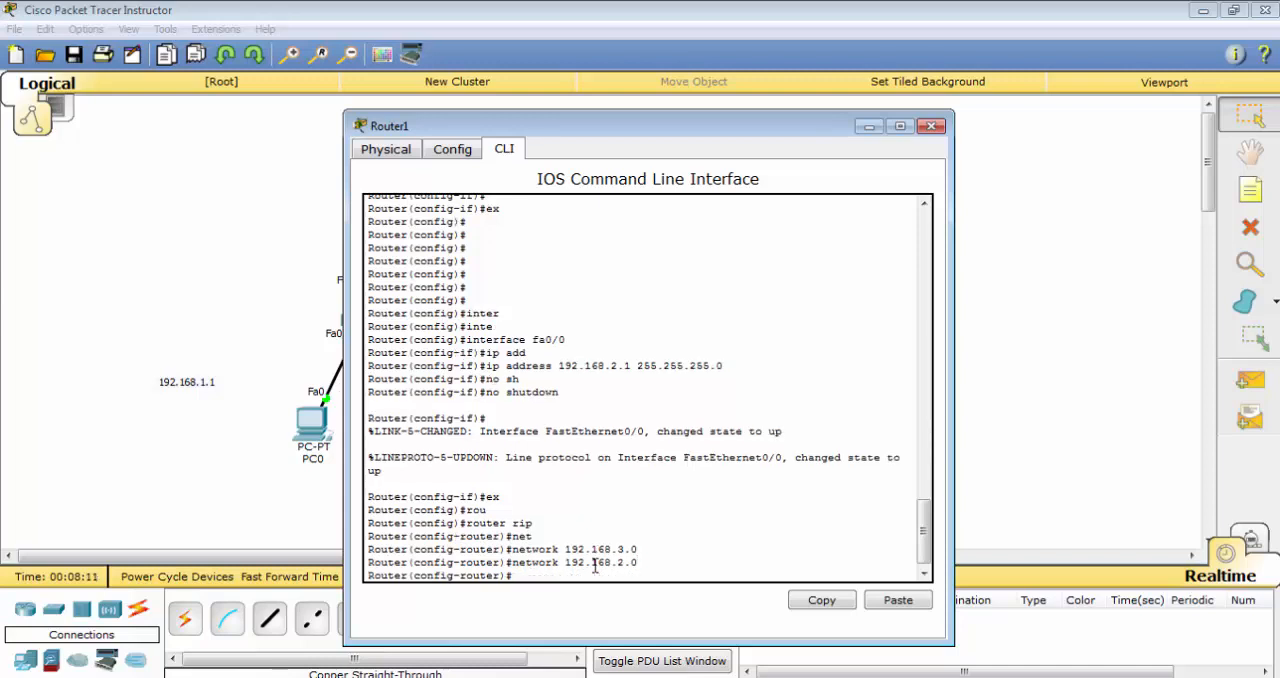
text(ex)
key(Return)
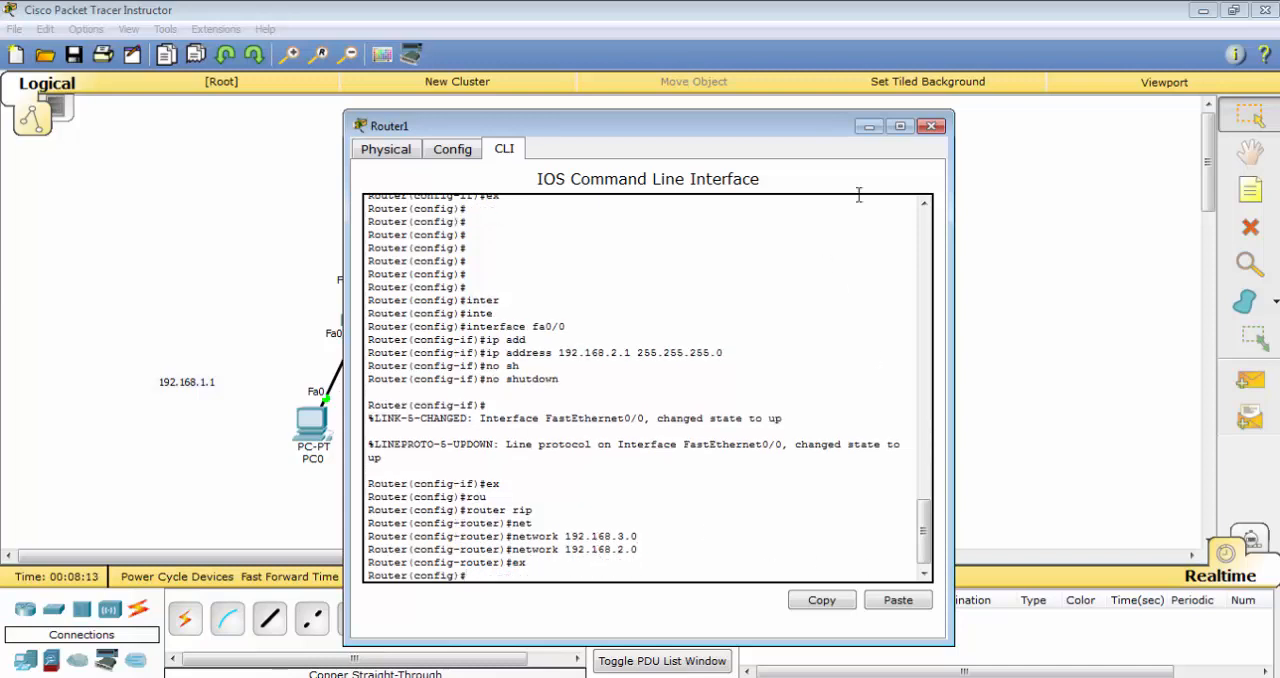
click(931, 126)
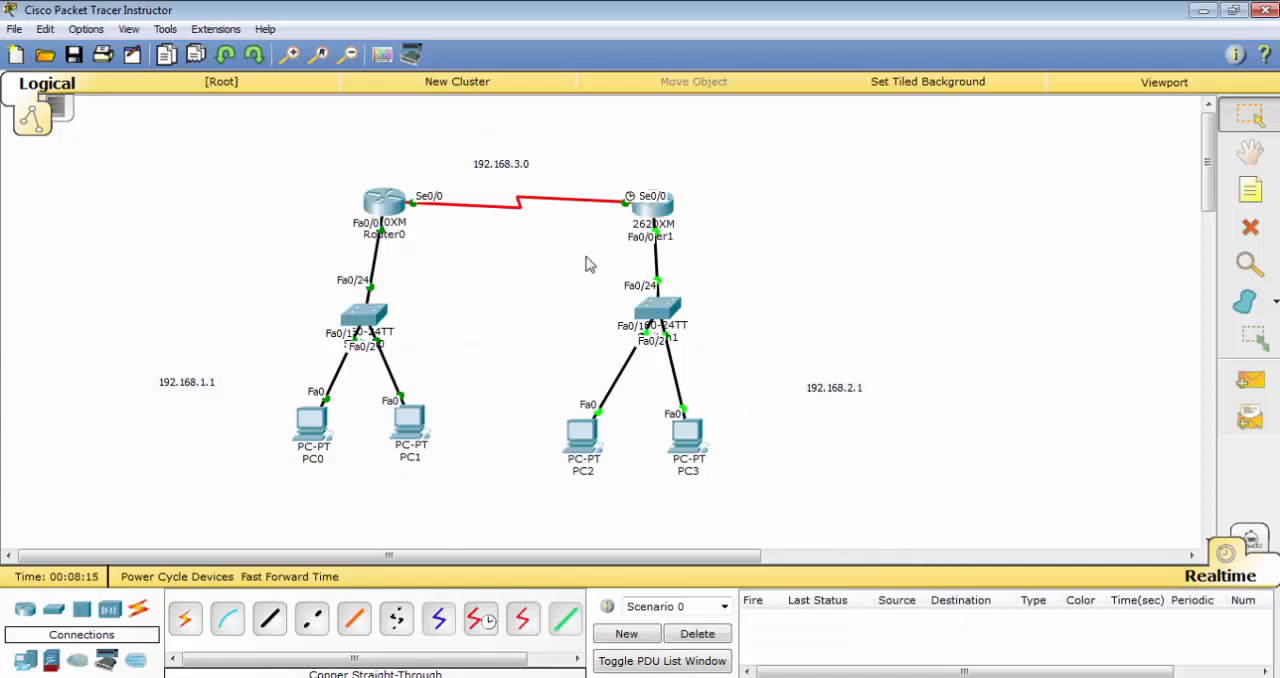
Fast-forward the network time and send a simple PDU from PC2 to PC1 as a connectivity test
drag(792, 156, 250, 510)
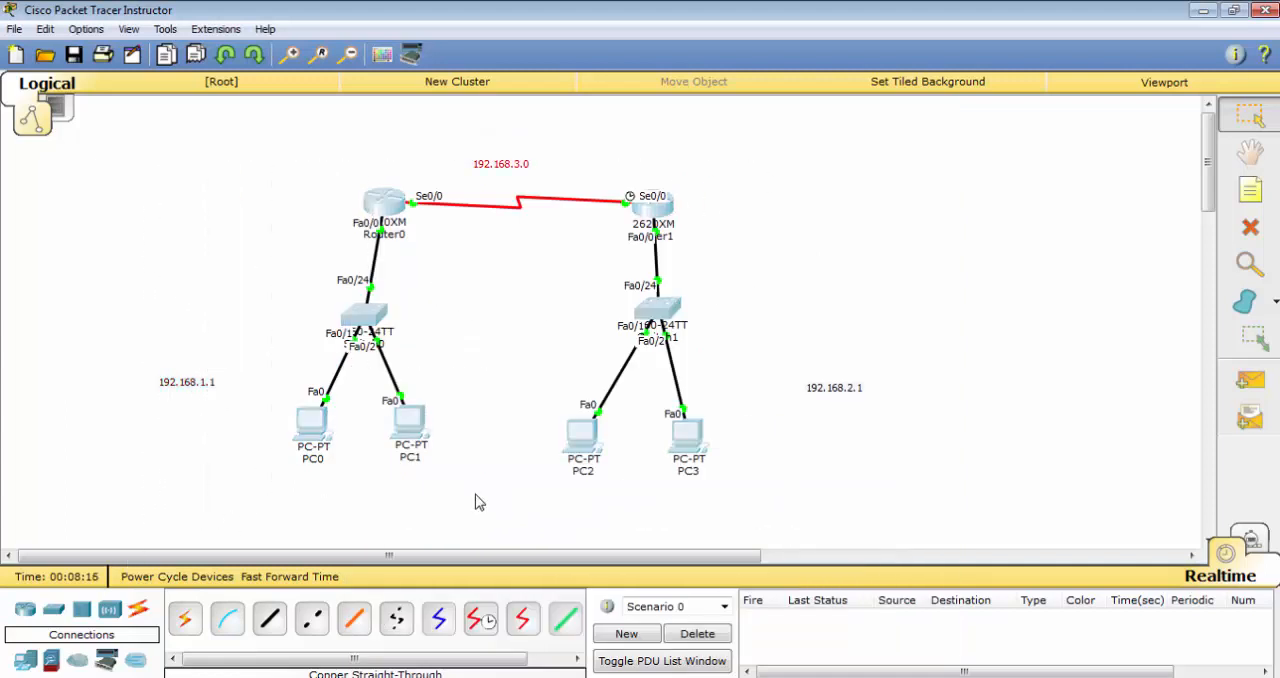
click(475, 495)
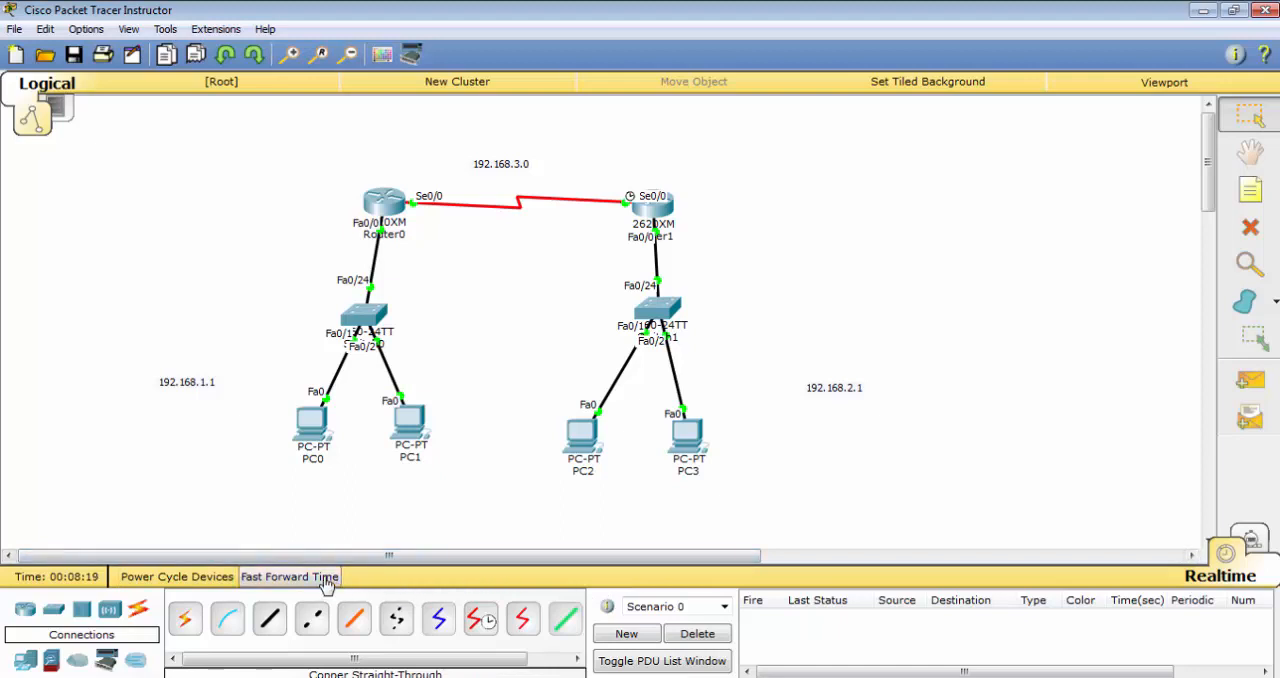
click(322, 577)
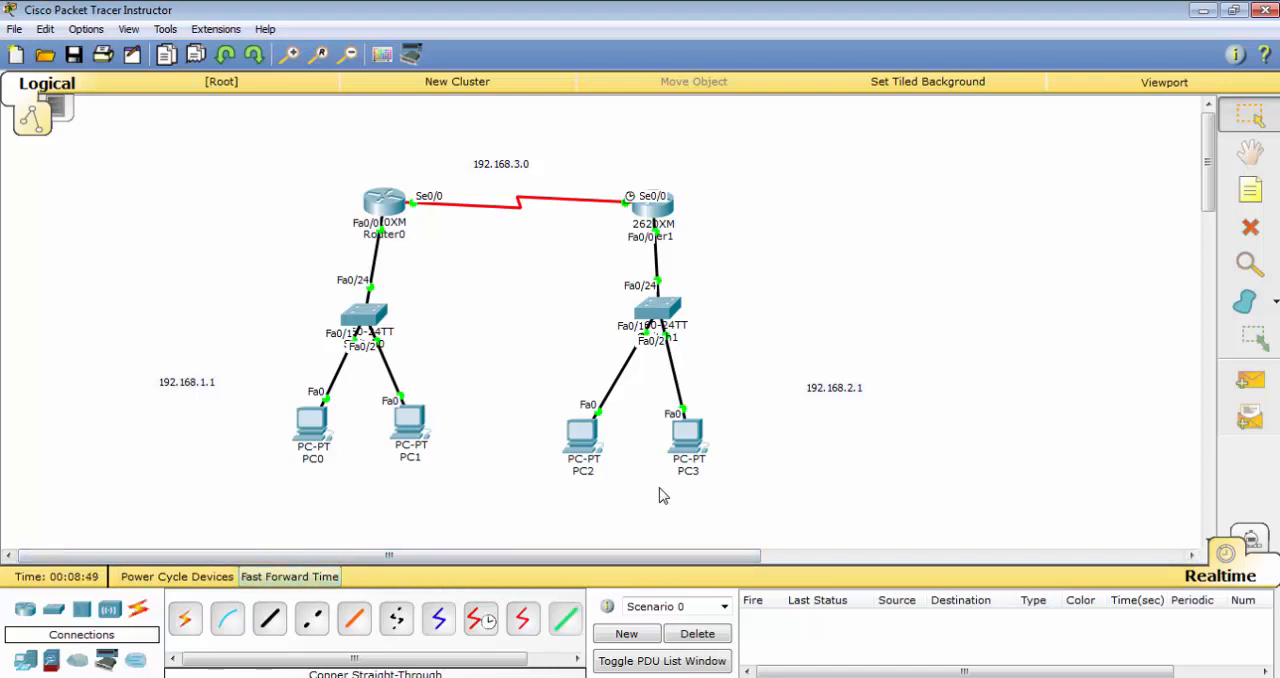
click(1249, 381)
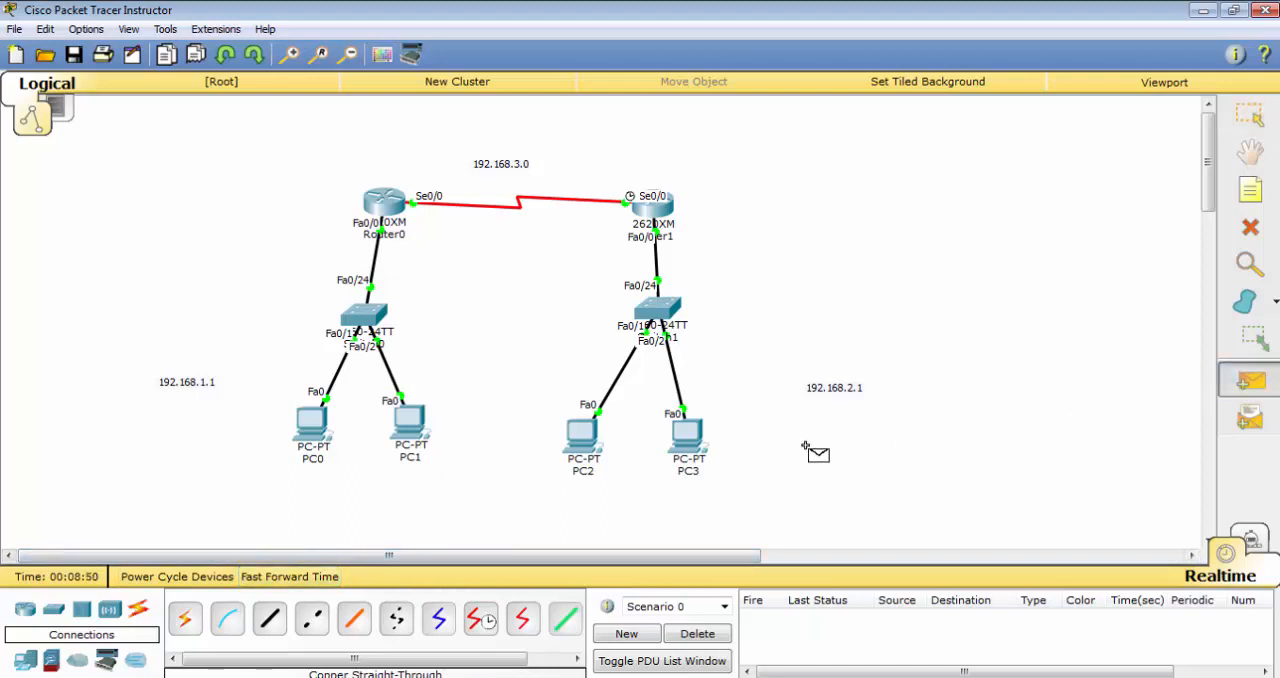
click(583, 440)
click(420, 425)
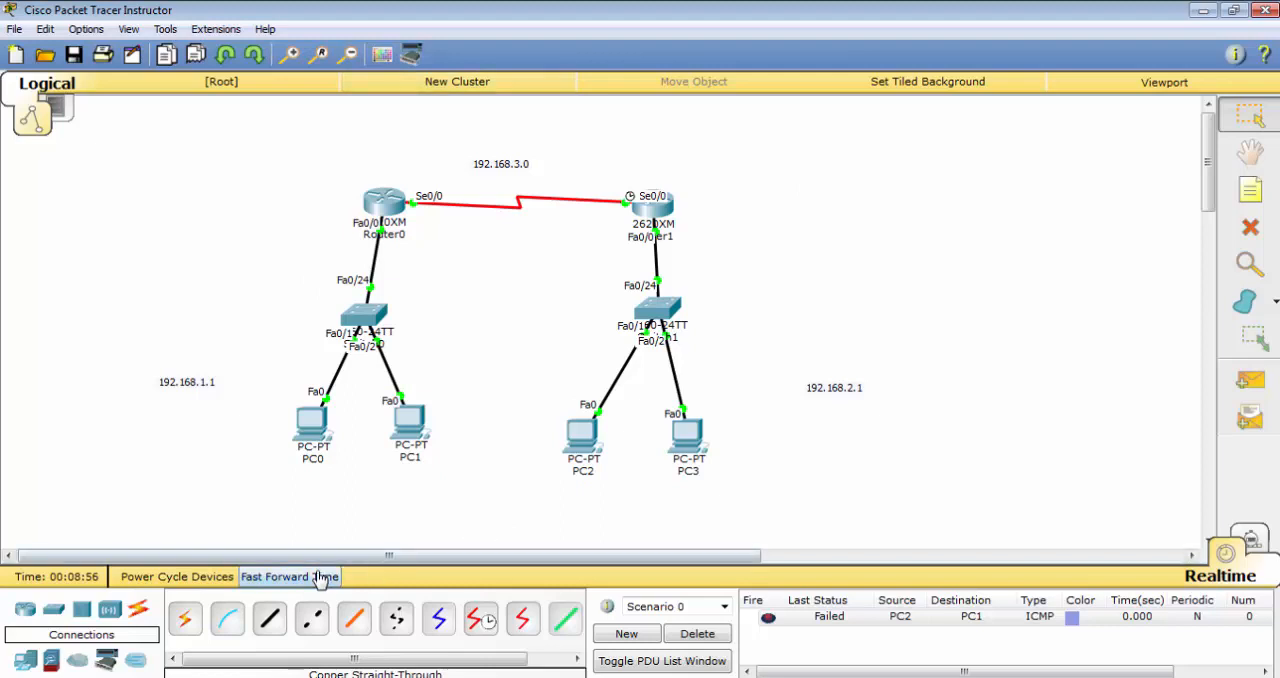
click(330, 578)
Switch to Simulation mode and add a simple PDU from PC2 to PC3
click(1258, 537)
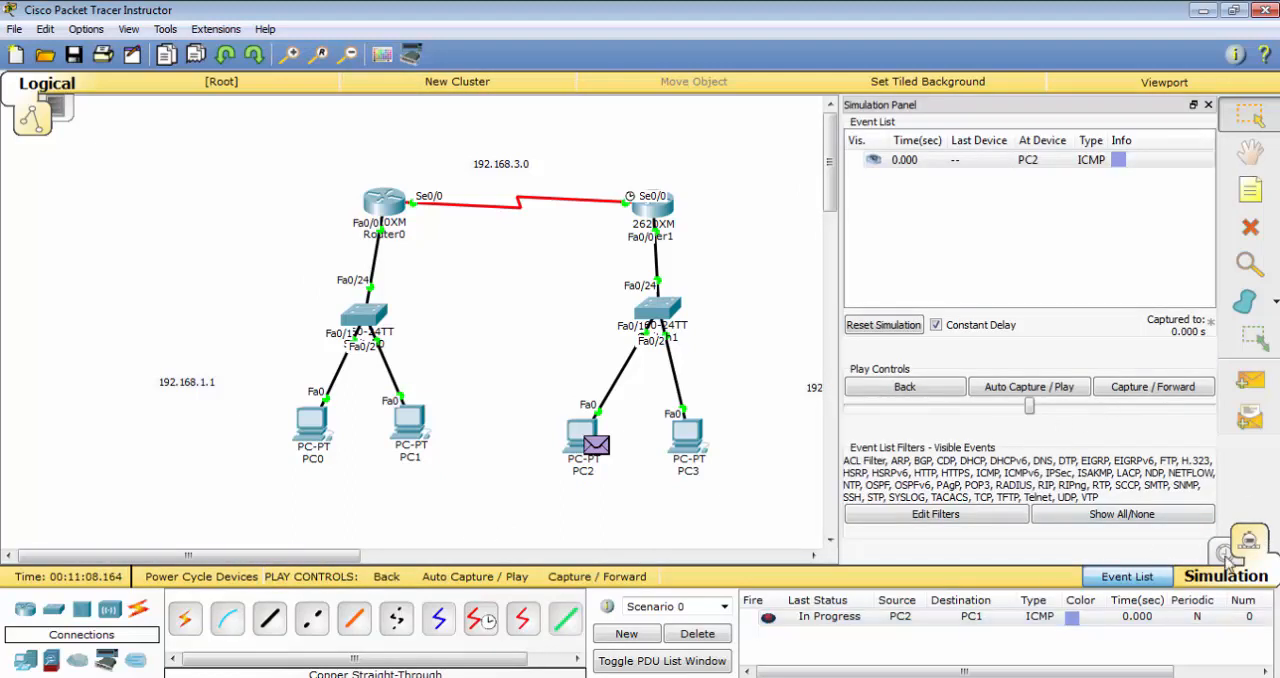
click(1249, 381)
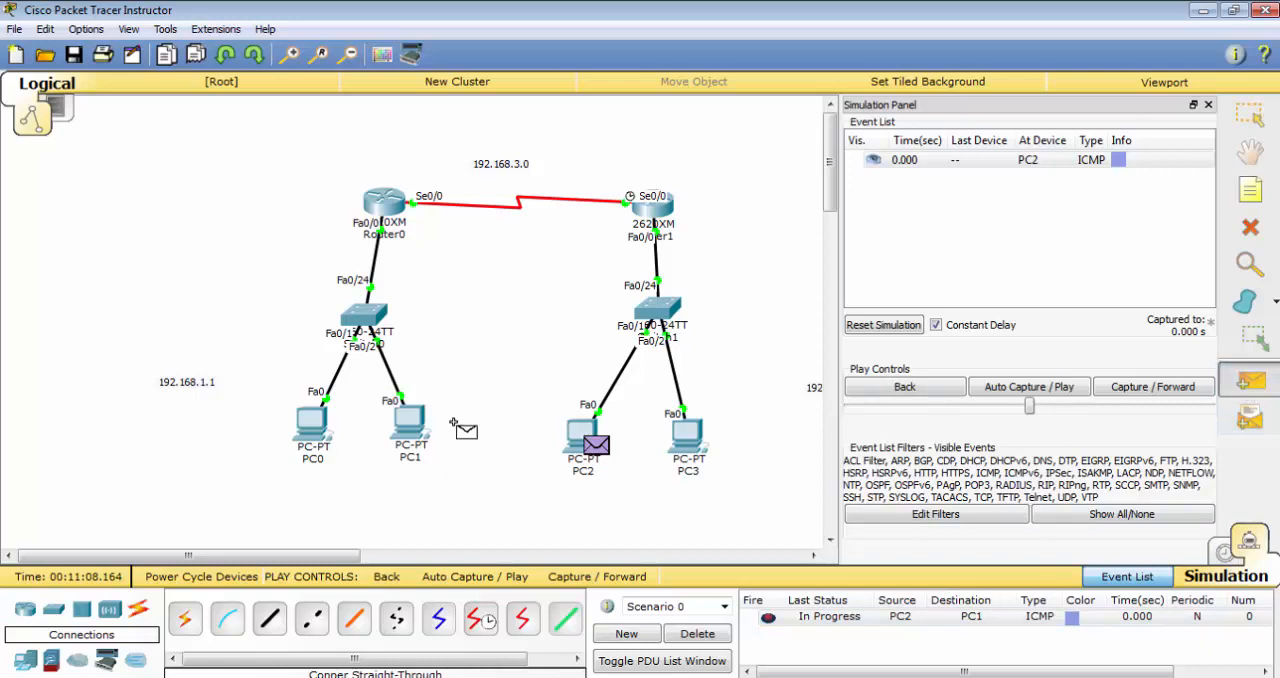
click(687, 435)
Advance the simulation event by event to follow the PDUs from PC2 to PC1 and PC3
click(1152, 387)
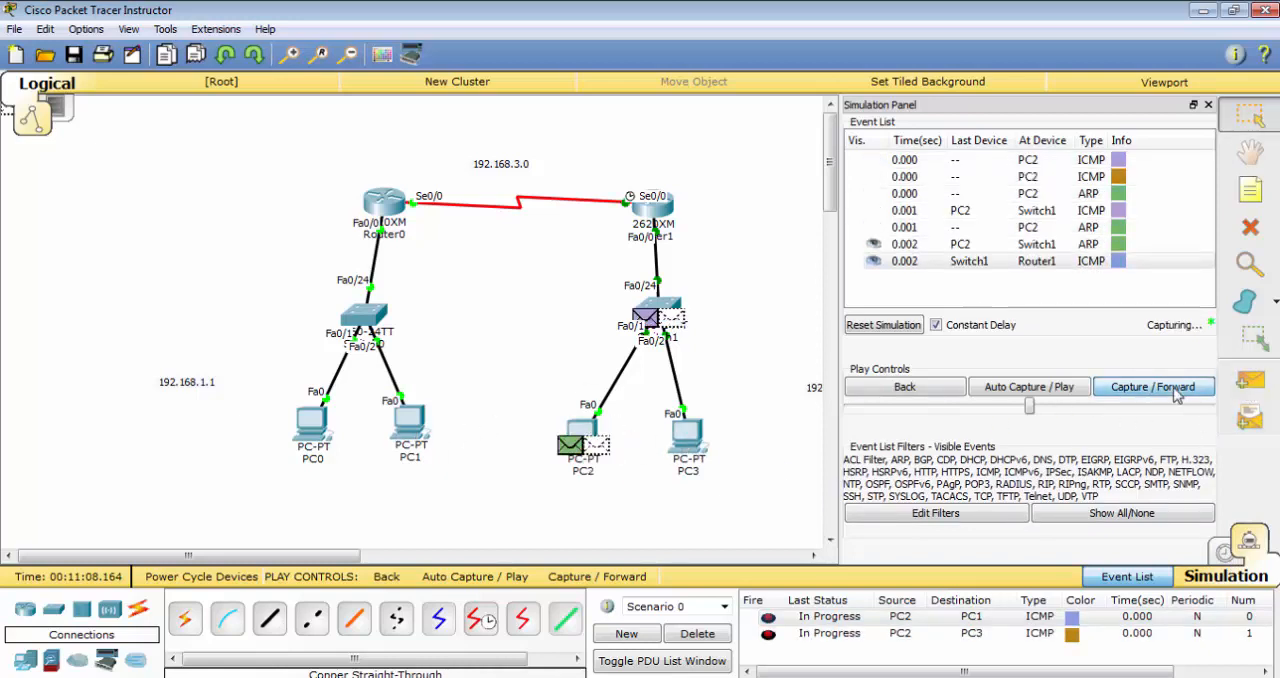
click(1177, 395)
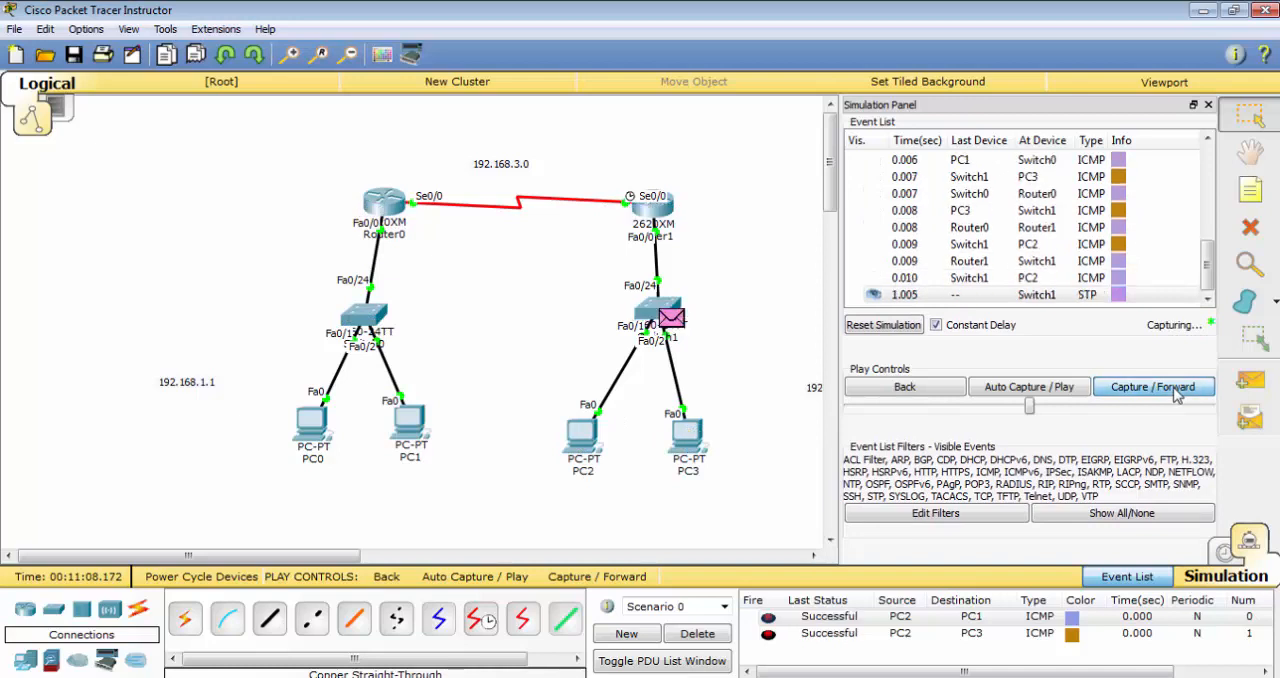
click(1177, 395)
click(1177, 395)
click(1177, 395)
click(1177, 395)
click(1177, 395)
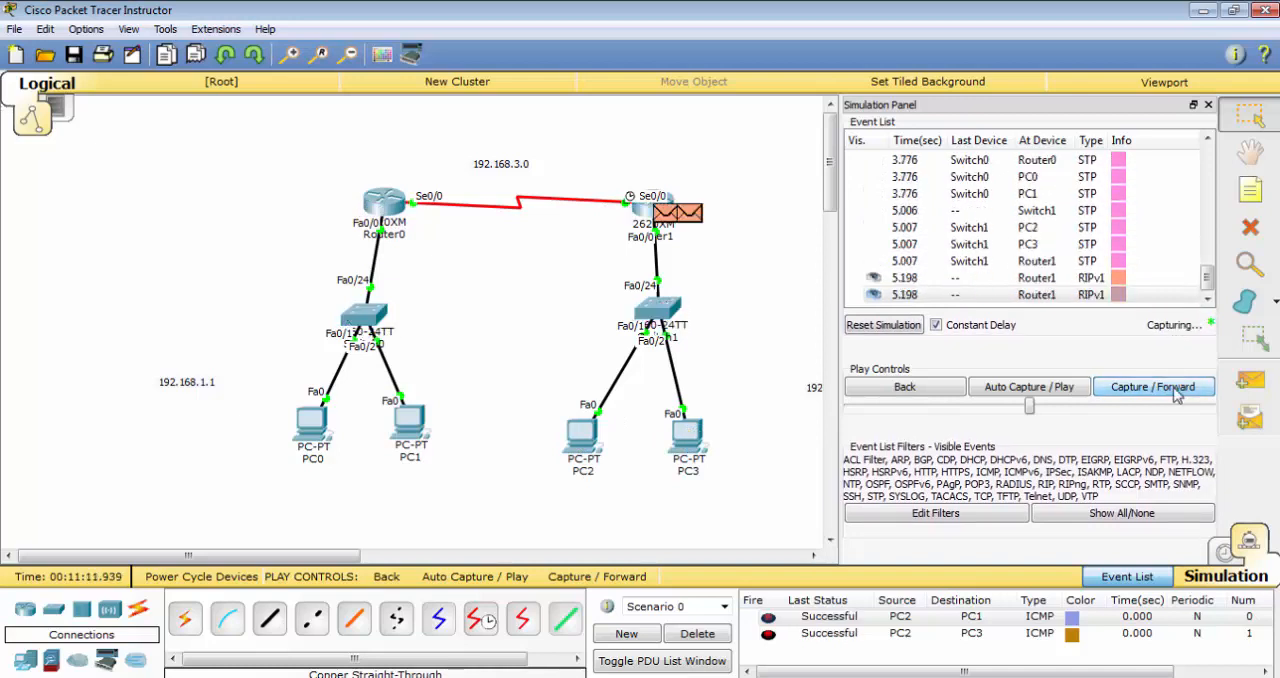
click(1177, 395)
click(1177, 395)
click(1177, 395)
click(1177, 395)
click(1177, 395)
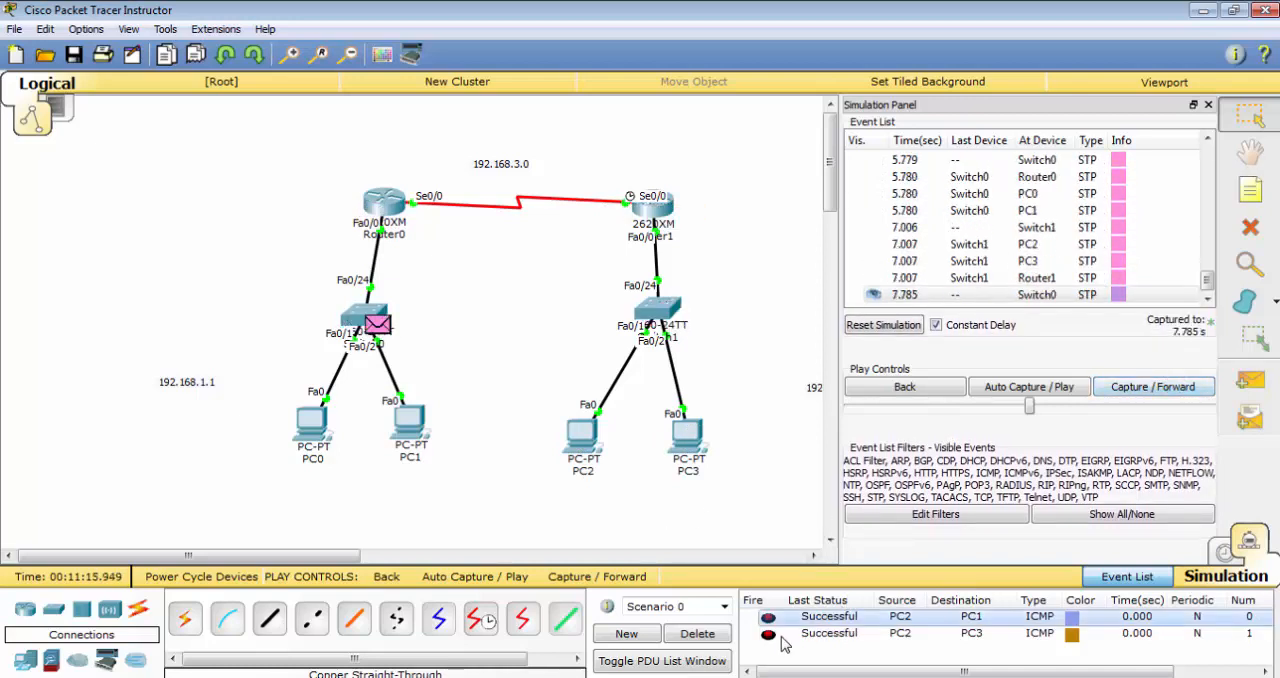
Delete the current scenario's PDUs and add a simple PDU from PC2 to PC0
click(697, 633)
click(1252, 386)
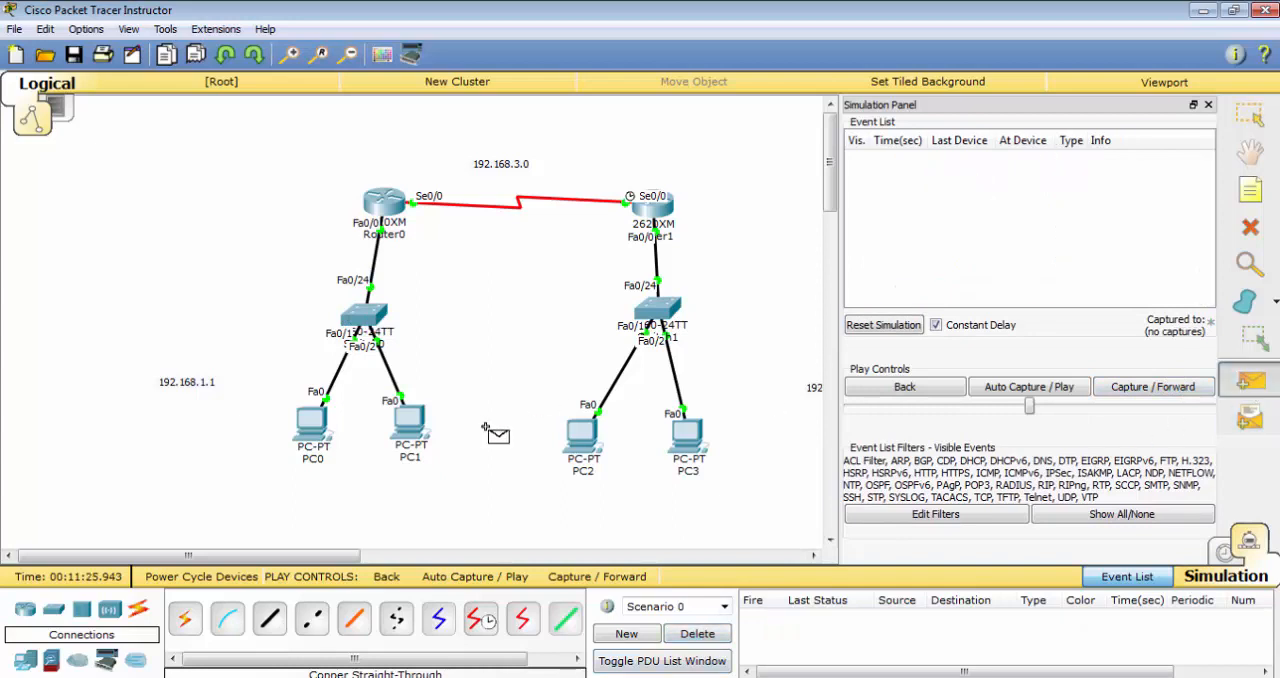
click(582, 436)
click(296, 426)
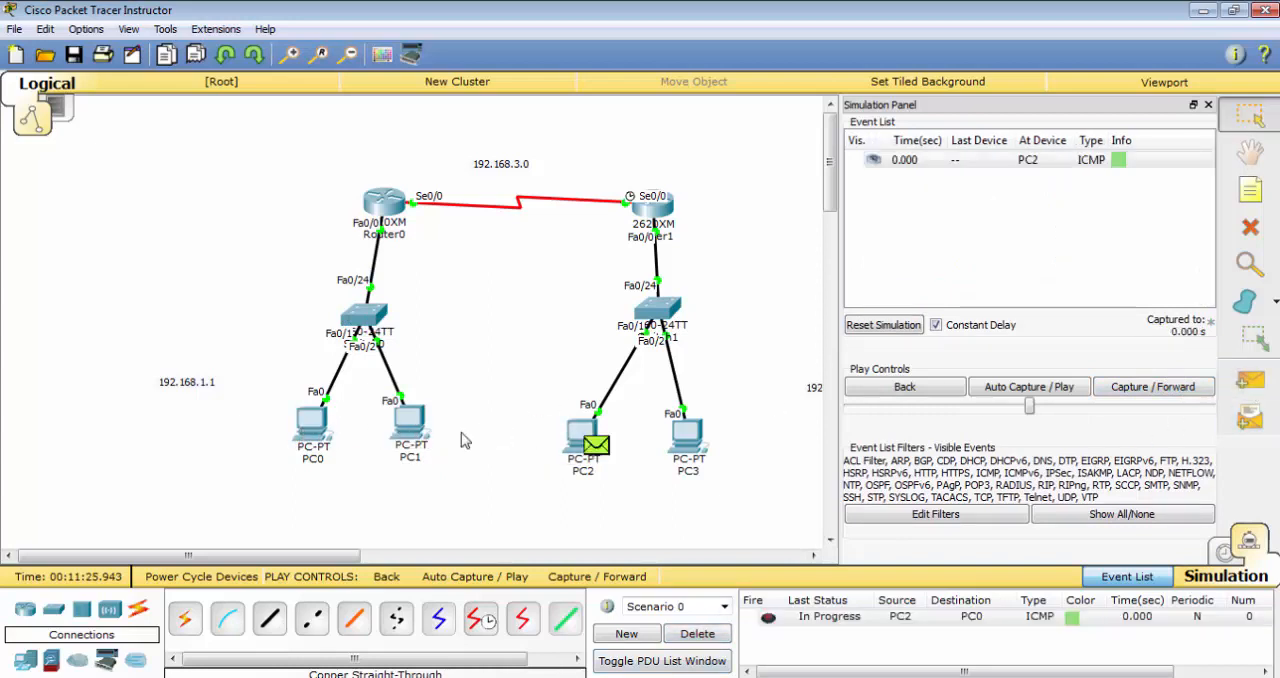
Capture the simulation forward event by event to trace the PDU from PC2 towards PC0
click(1150, 393)
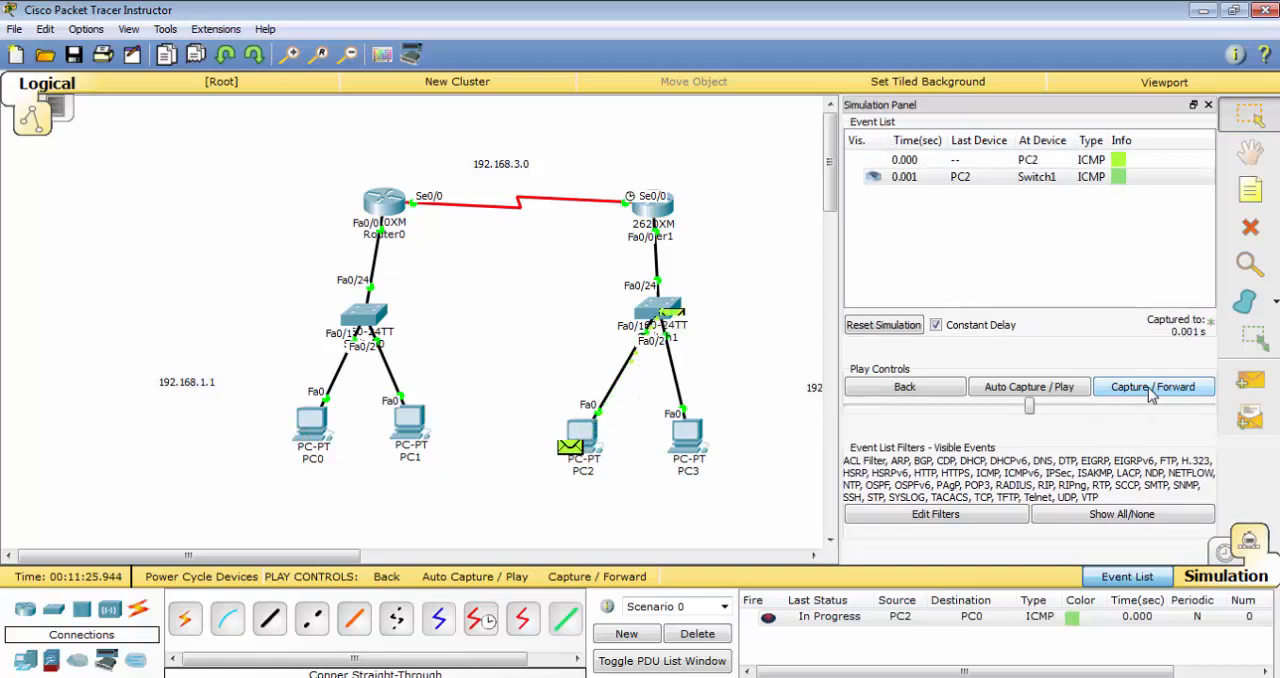
click(1150, 388)
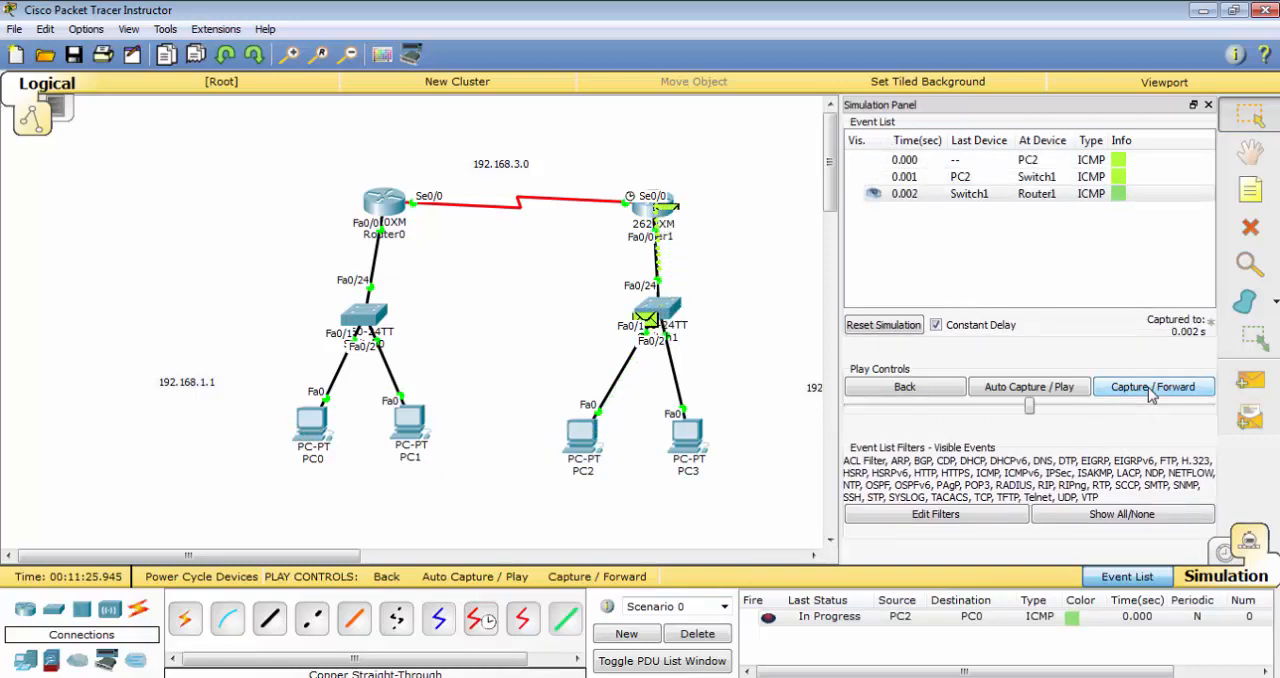
click(1150, 388)
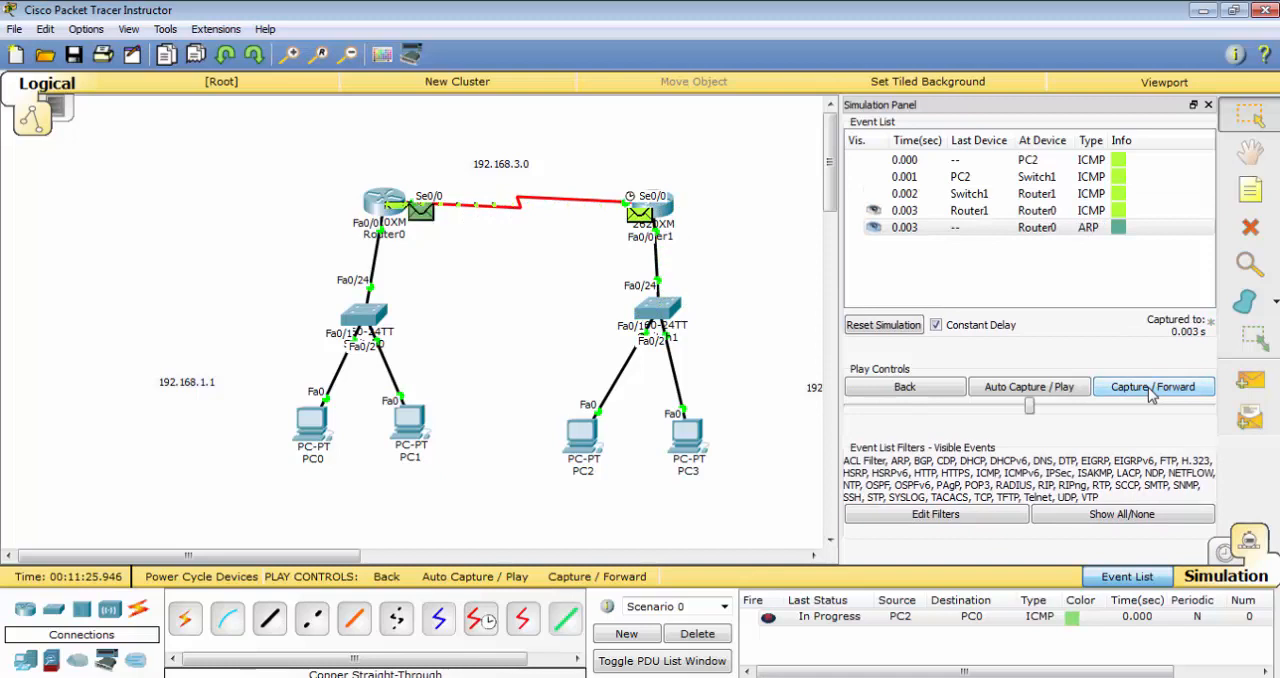
click(1150, 390)
click(1150, 390)
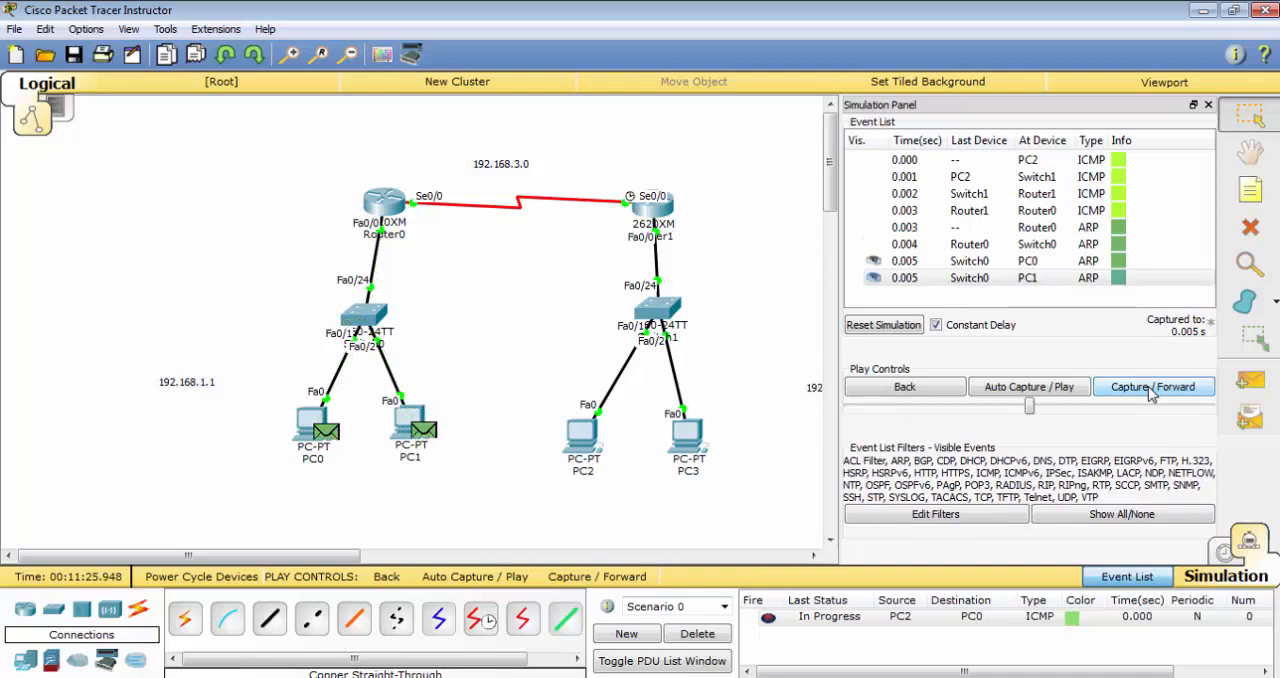
click(1150, 390)
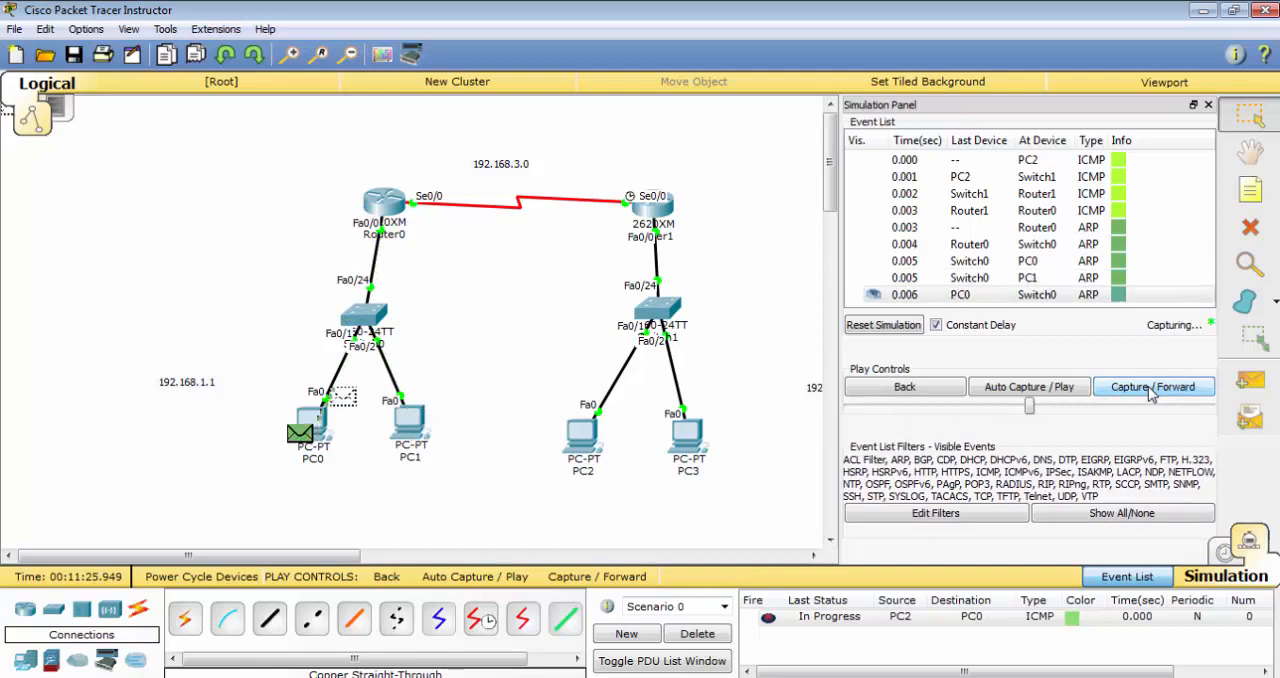
click(1150, 390)
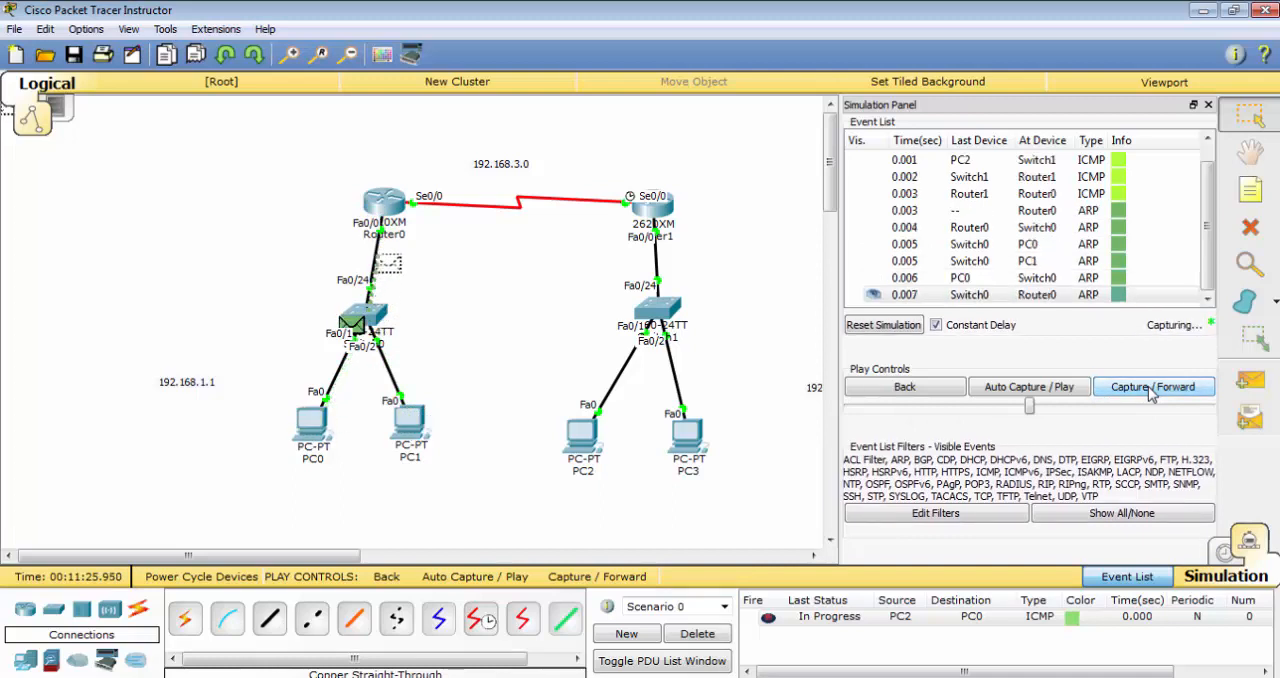
click(1150, 390)
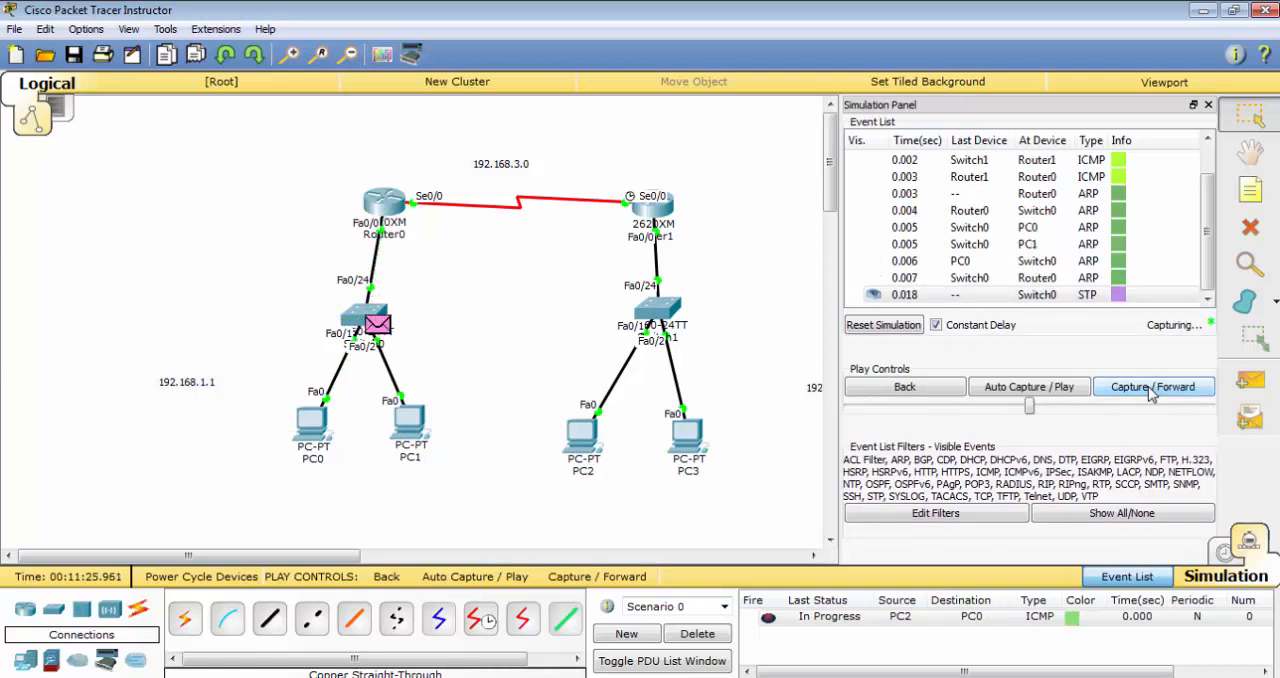
click(1150, 390)
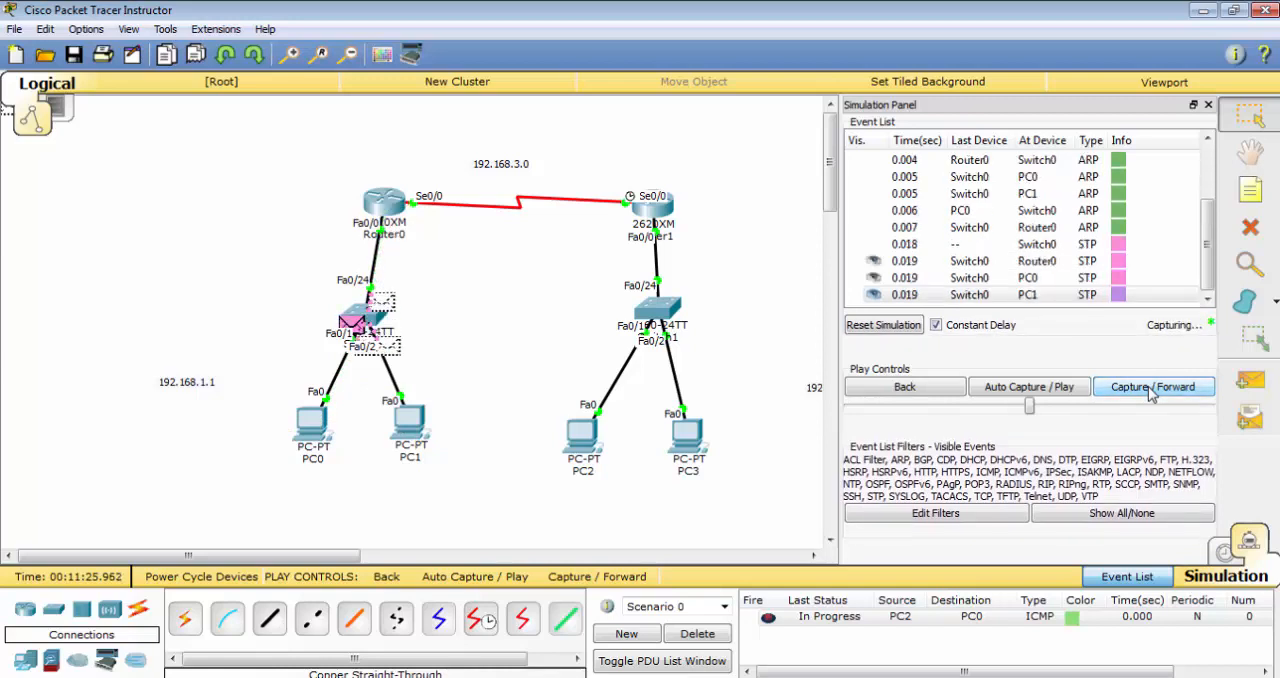
click(1150, 390)
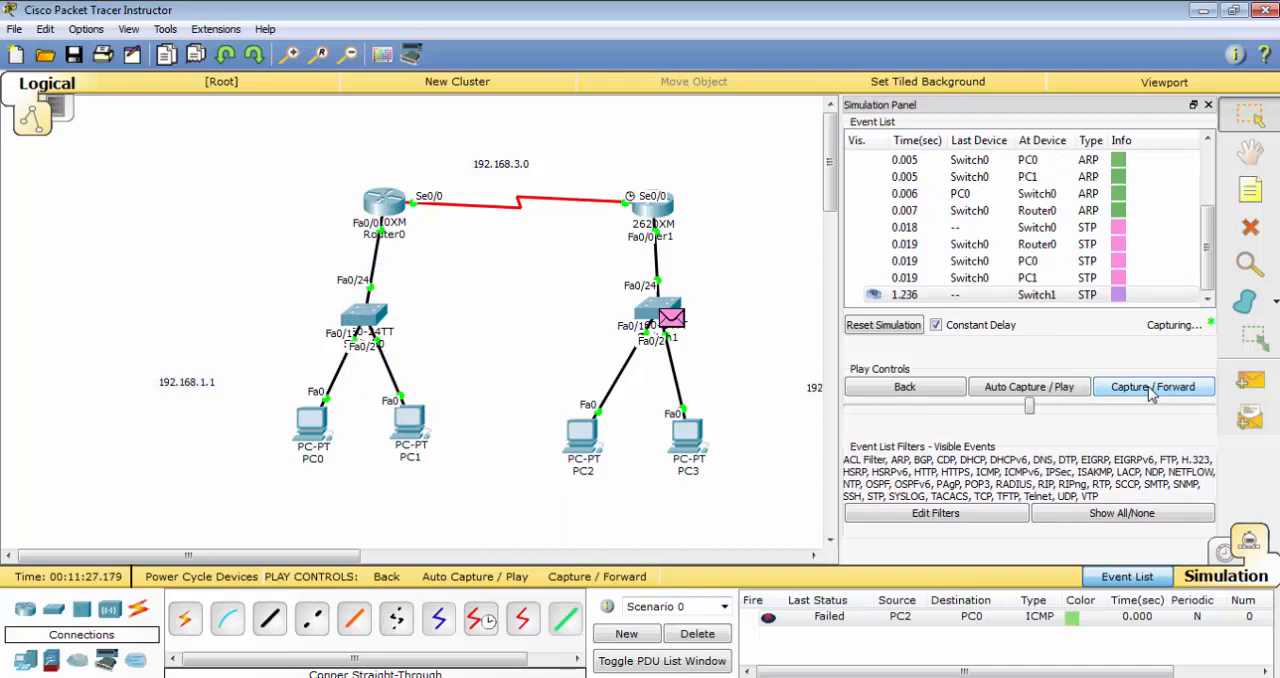
click(1150, 390)
click(1150, 390)
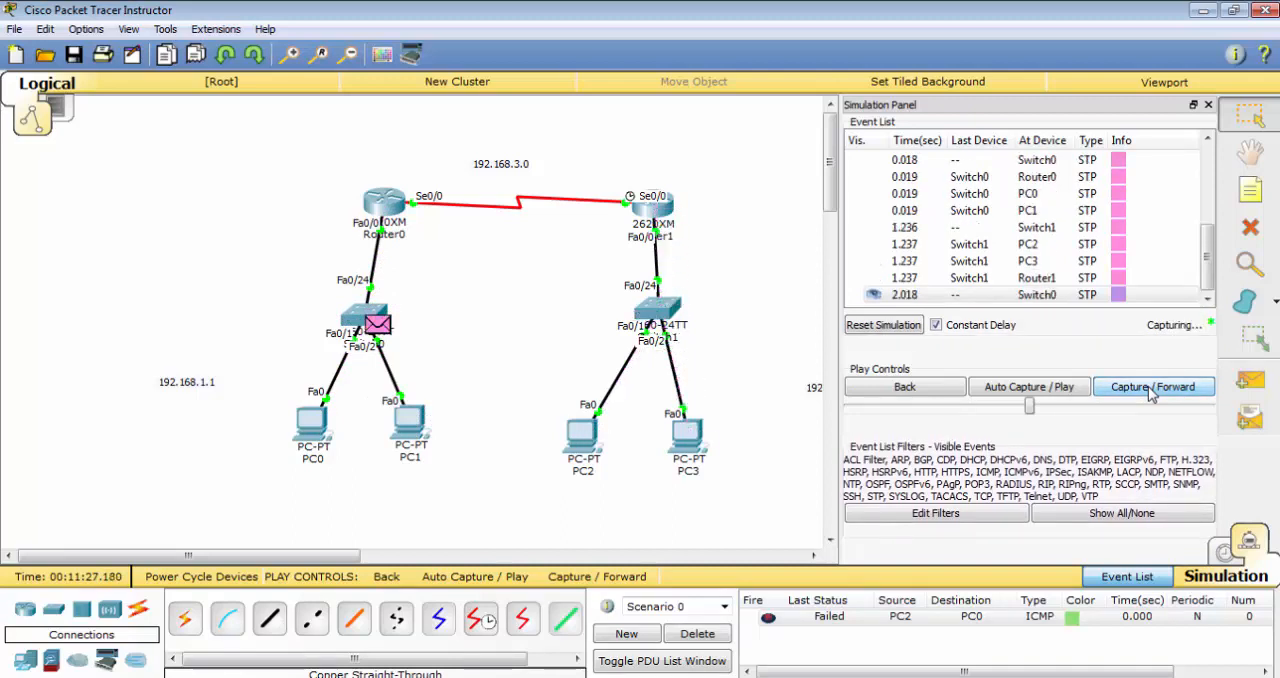
click(1150, 390)
click(1150, 390)
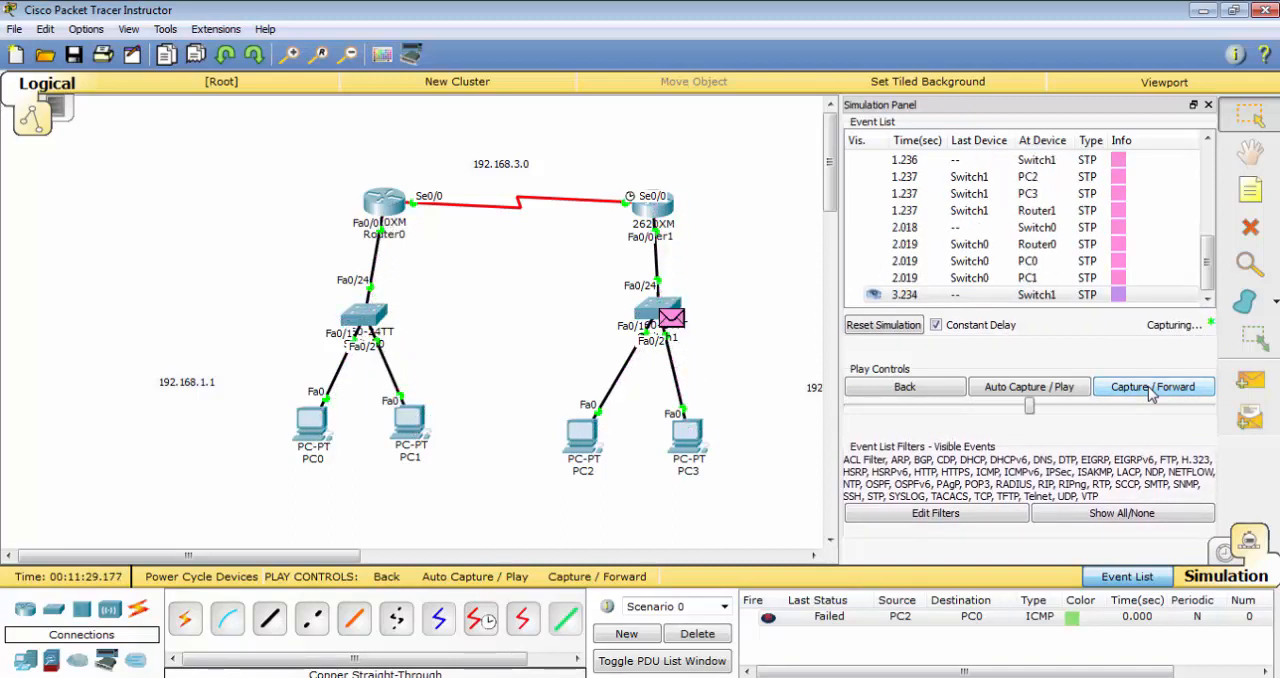
click(1150, 390)
click(1150, 390)
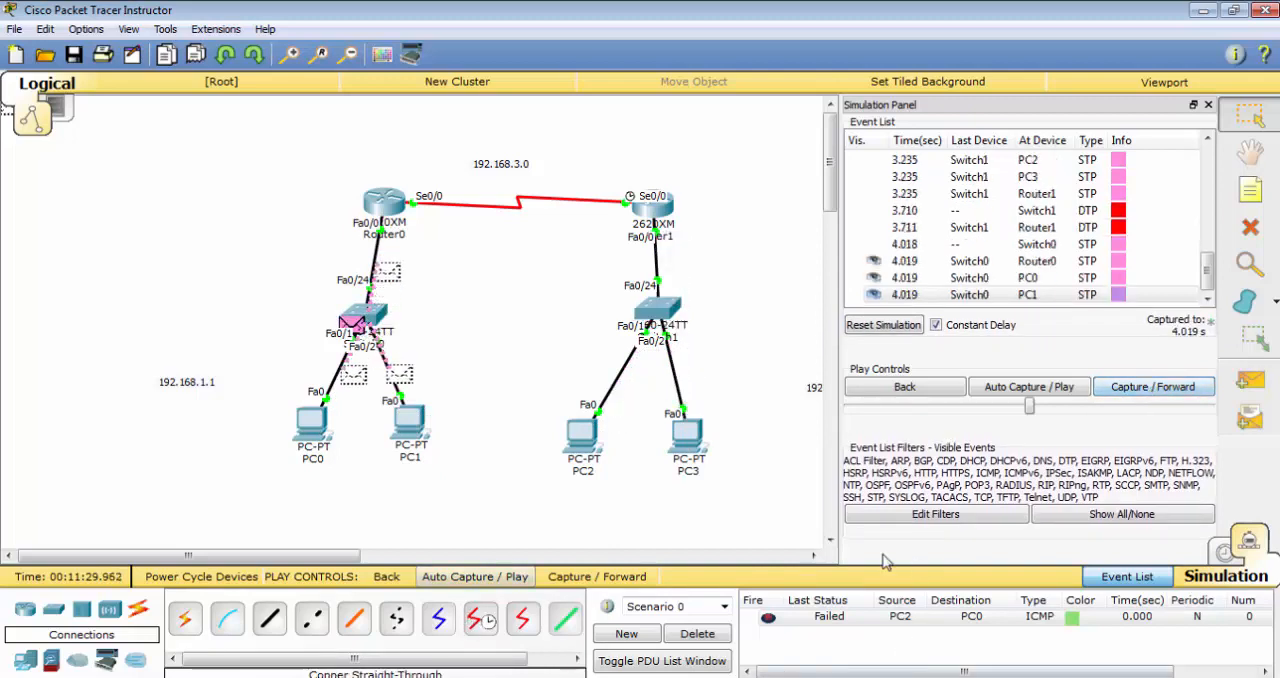
Return to Realtime mode and fast-forward the network time twice
click(1224, 552)
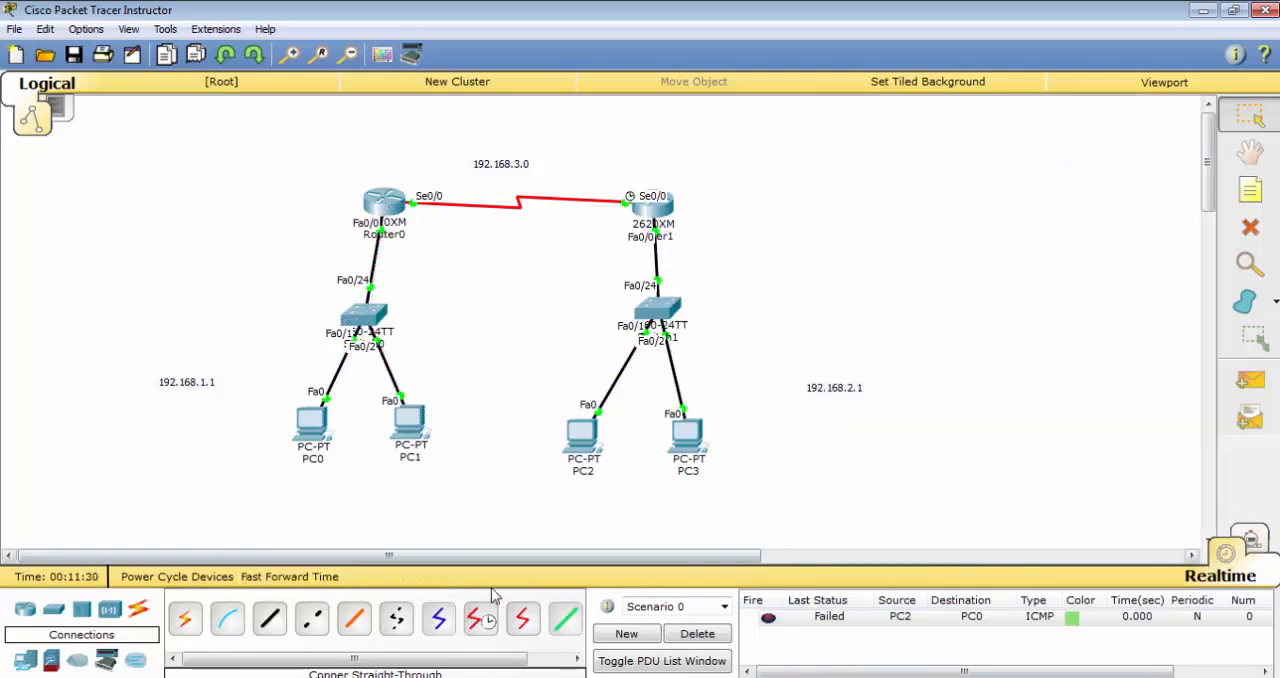
click(308, 585)
click(308, 585)
Clear the scenario's old PDU and send simple PDUs from PC2 to PC1 and from PC3 to PC0
click(705, 638)
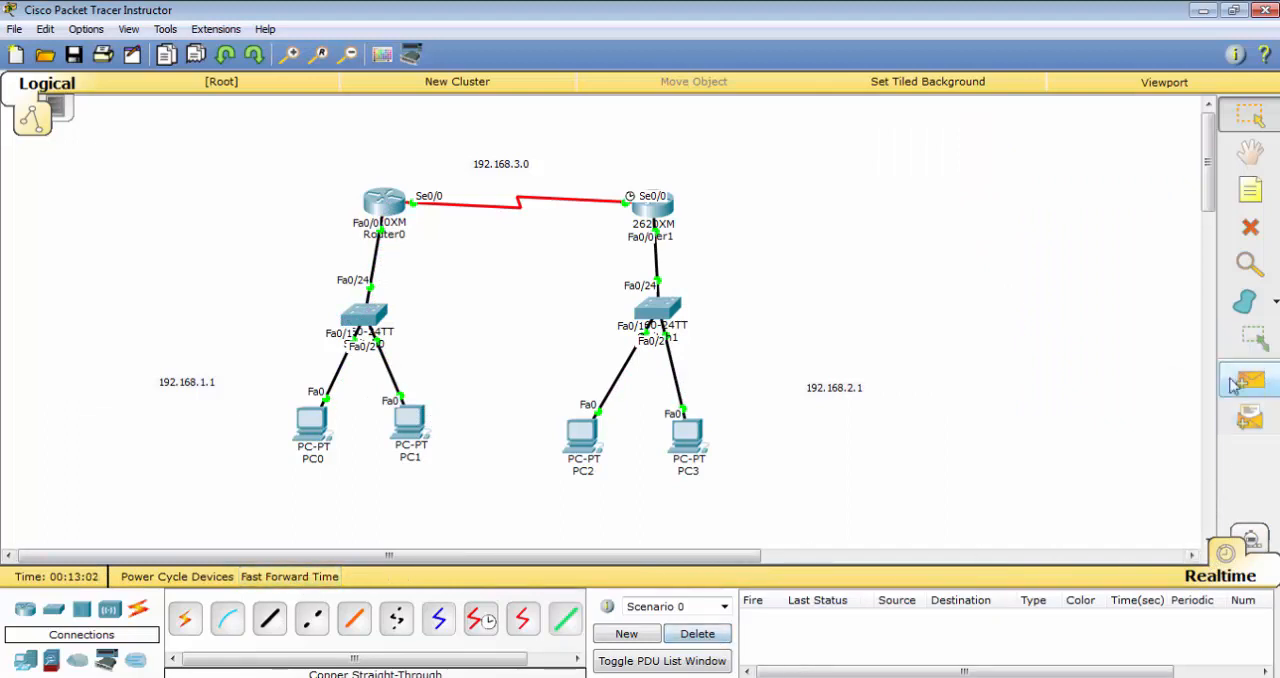
click(1233, 385)
click(583, 440)
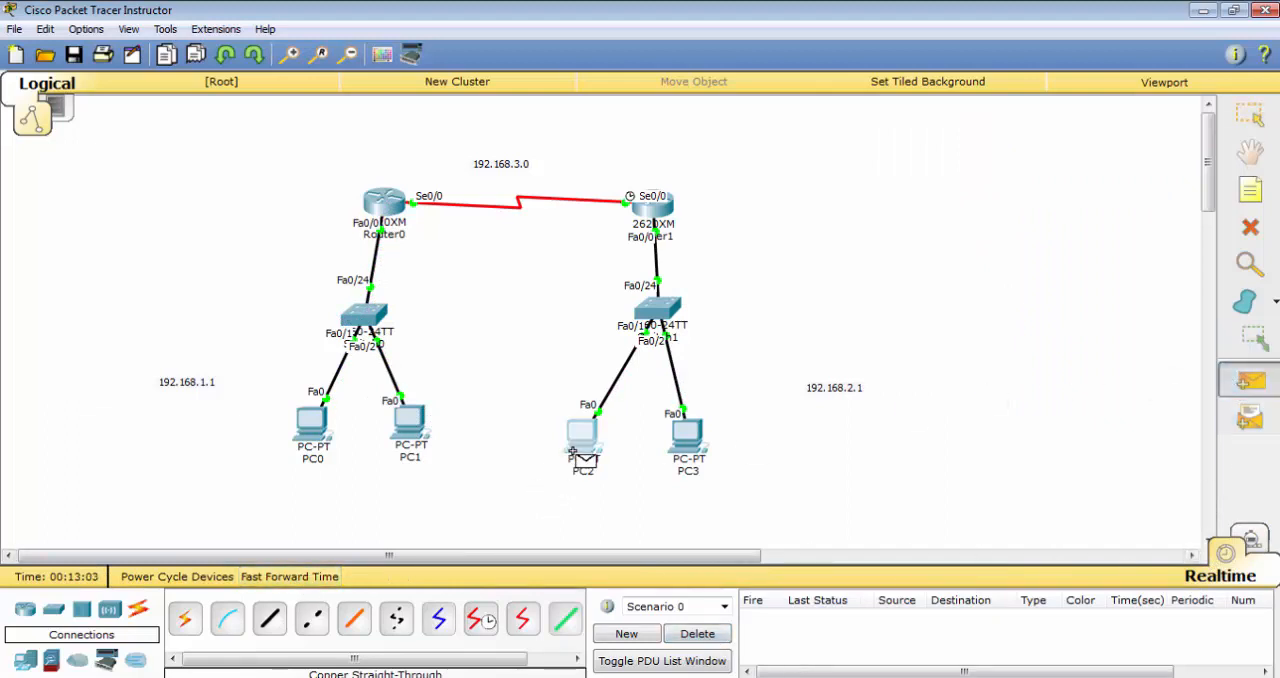
click(410, 425)
click(1240, 385)
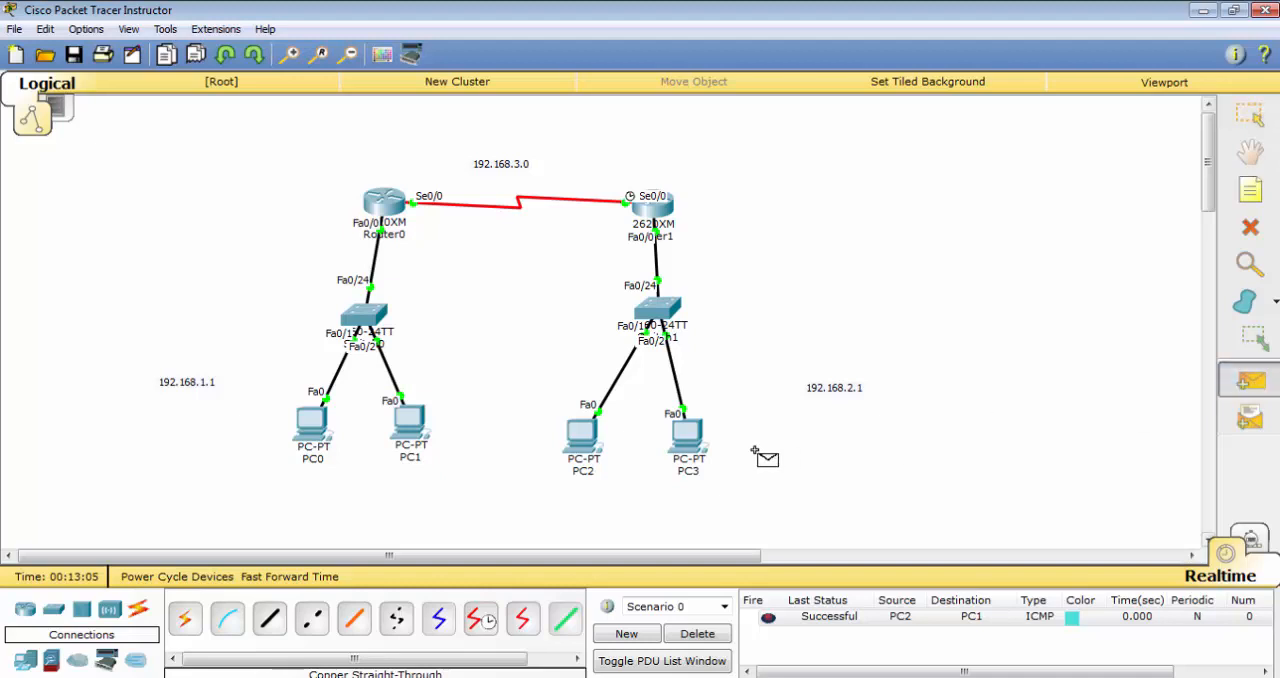
click(688, 438)
click(316, 430)
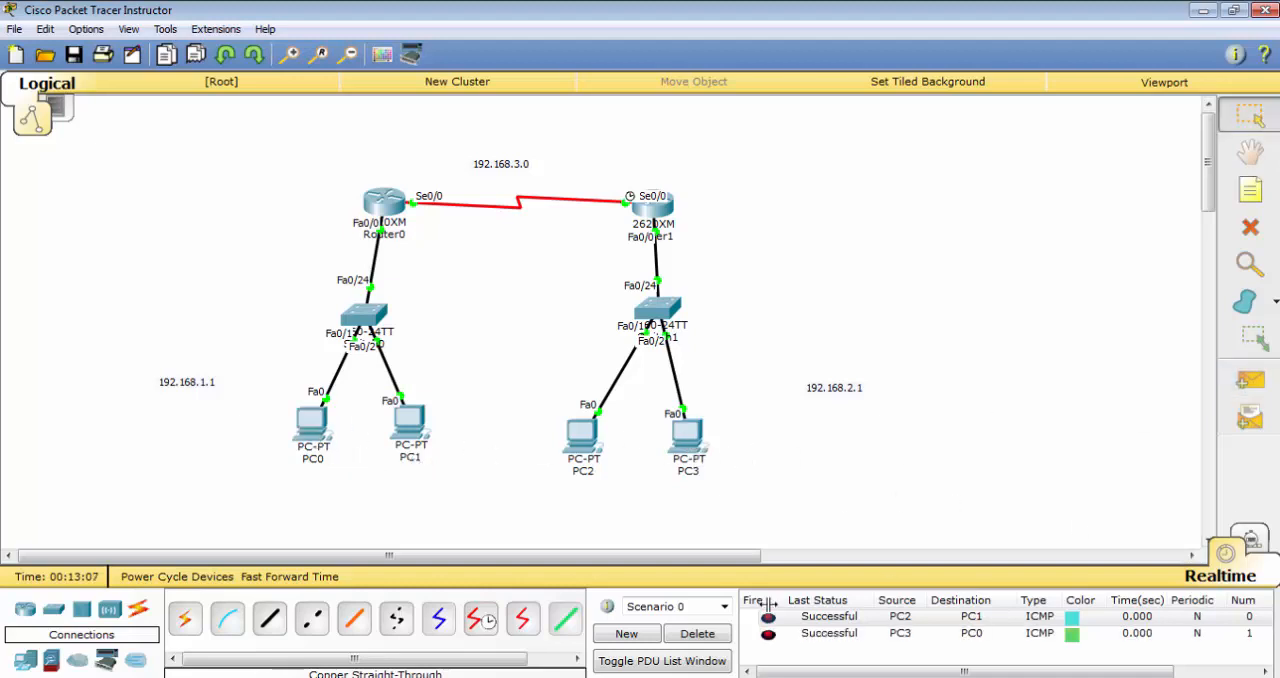
Clear the scenario's PDUs and add a simple PDU from PC2 to PC1 in Simulation mode
click(680, 636)
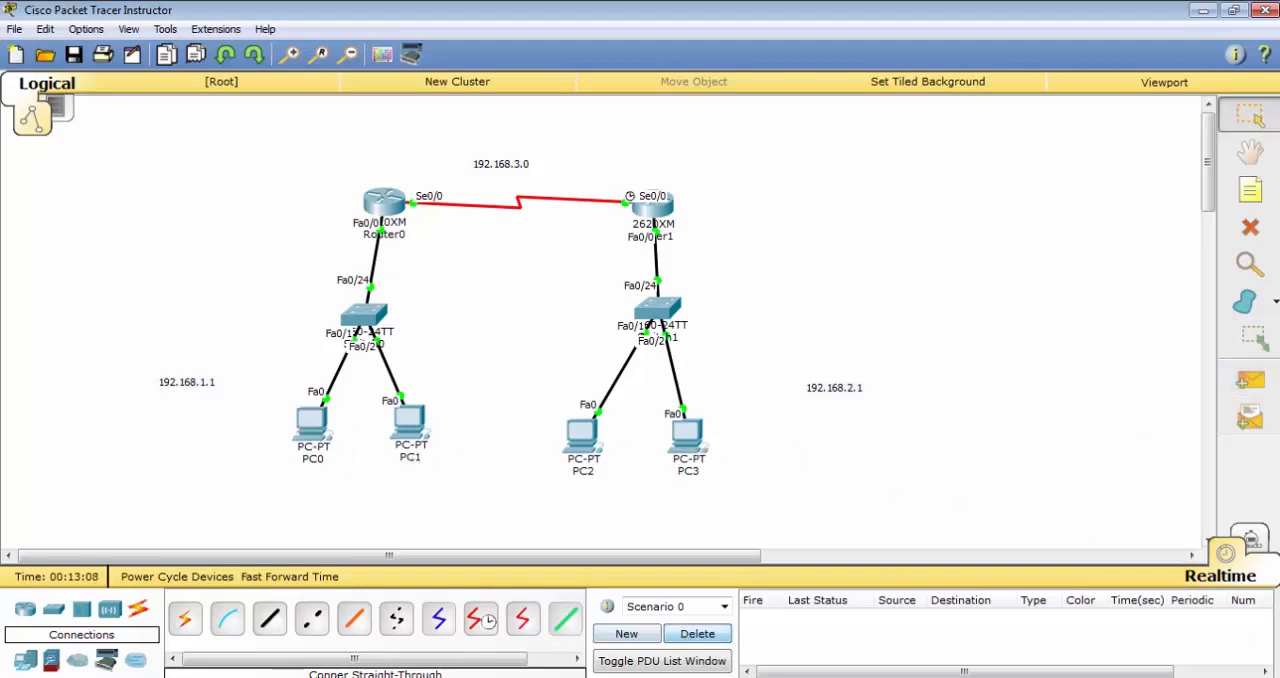
click(1250, 540)
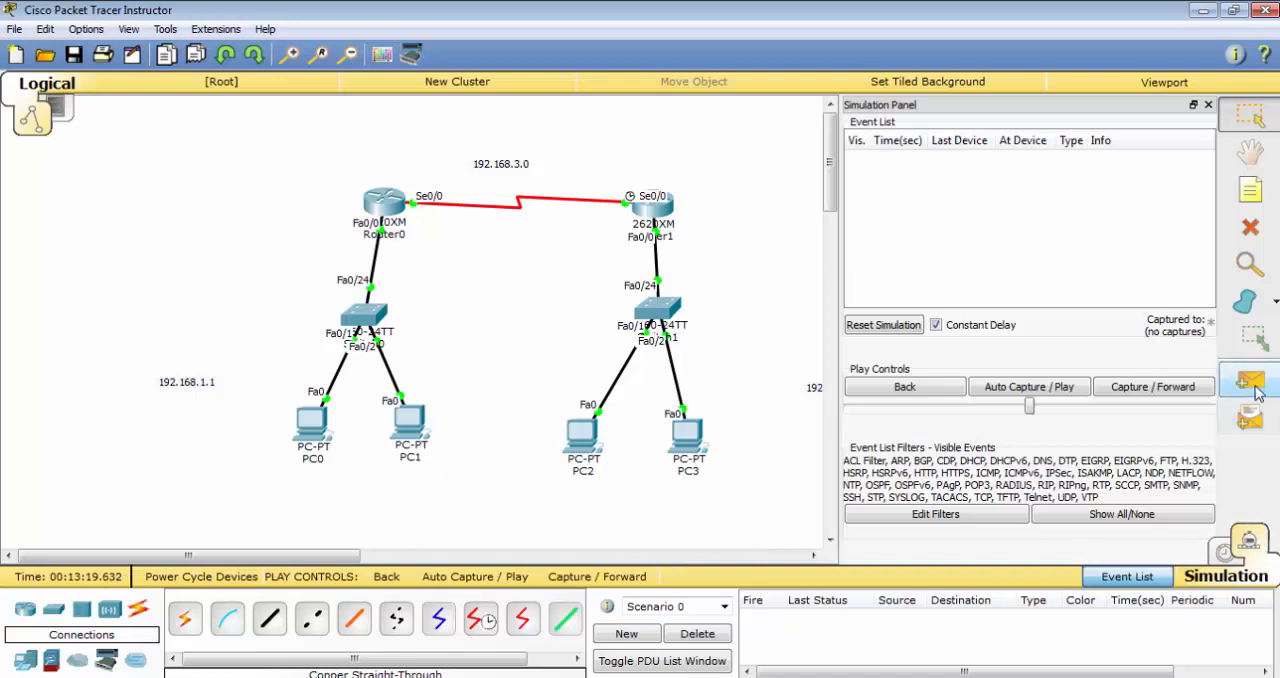
click(1249, 381)
click(585, 435)
click(440, 430)
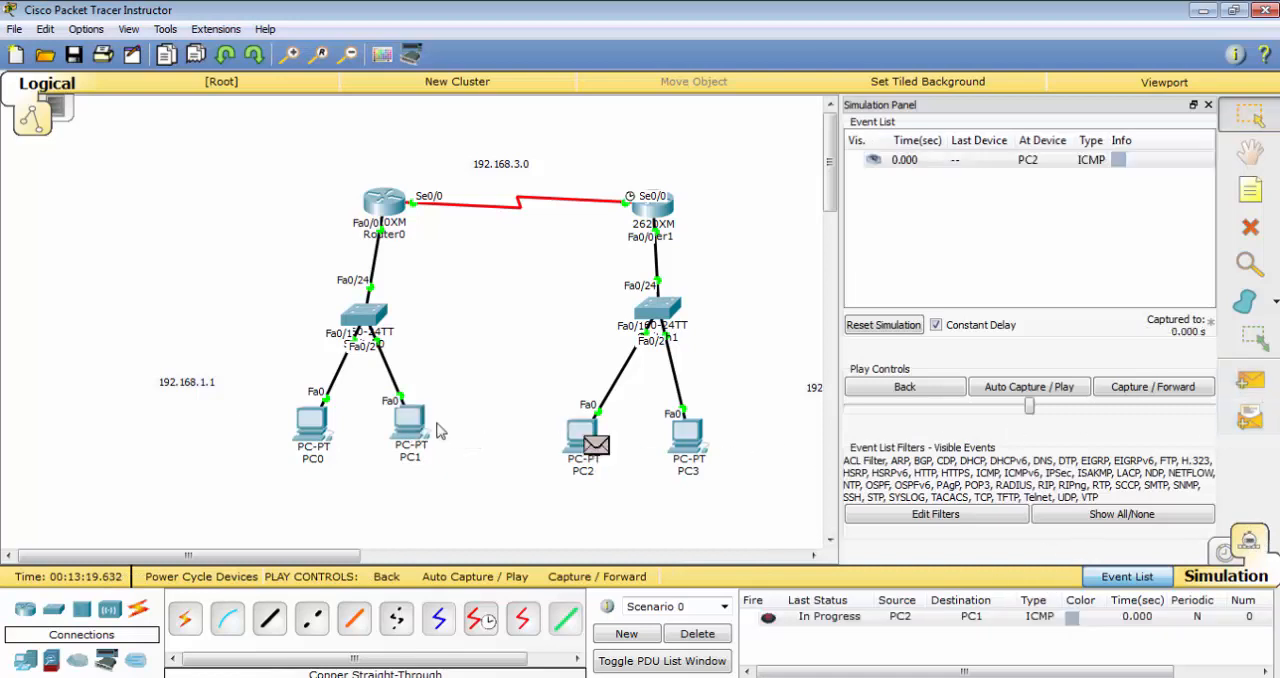
Run the PC2-to-PC1 simulation with automatic capture and increase its play speed
click(1045, 385)
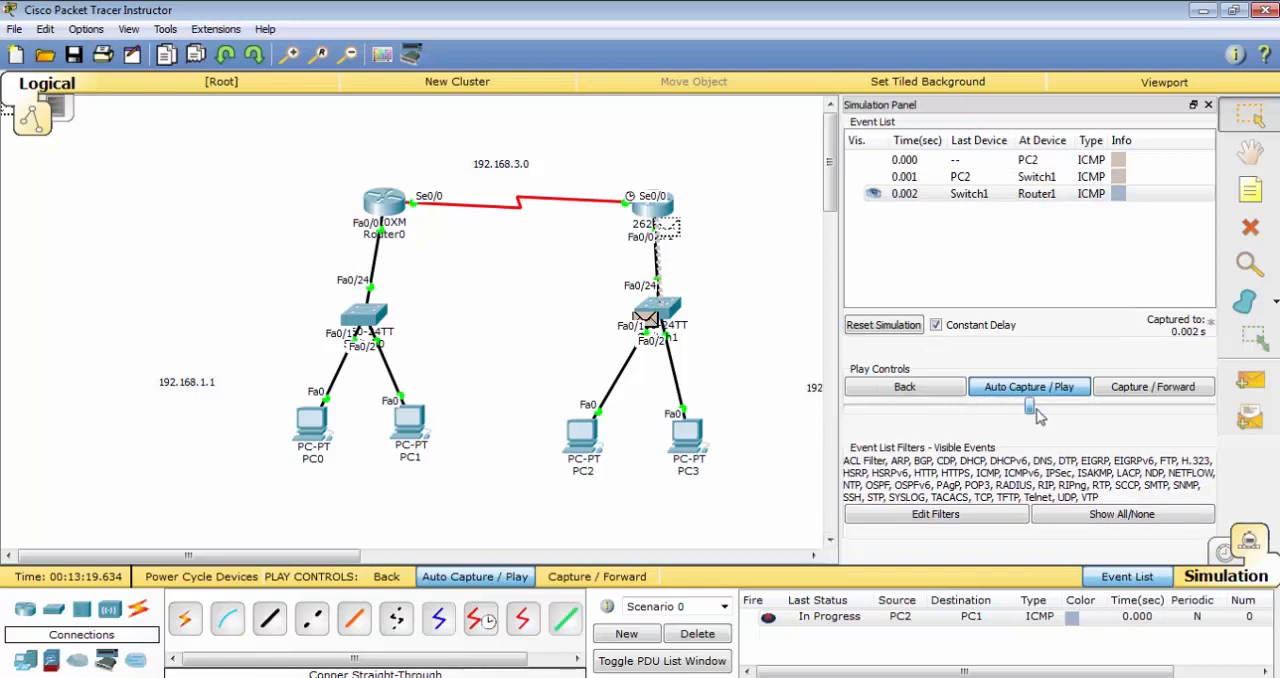
drag(1038, 416, 1172, 412)
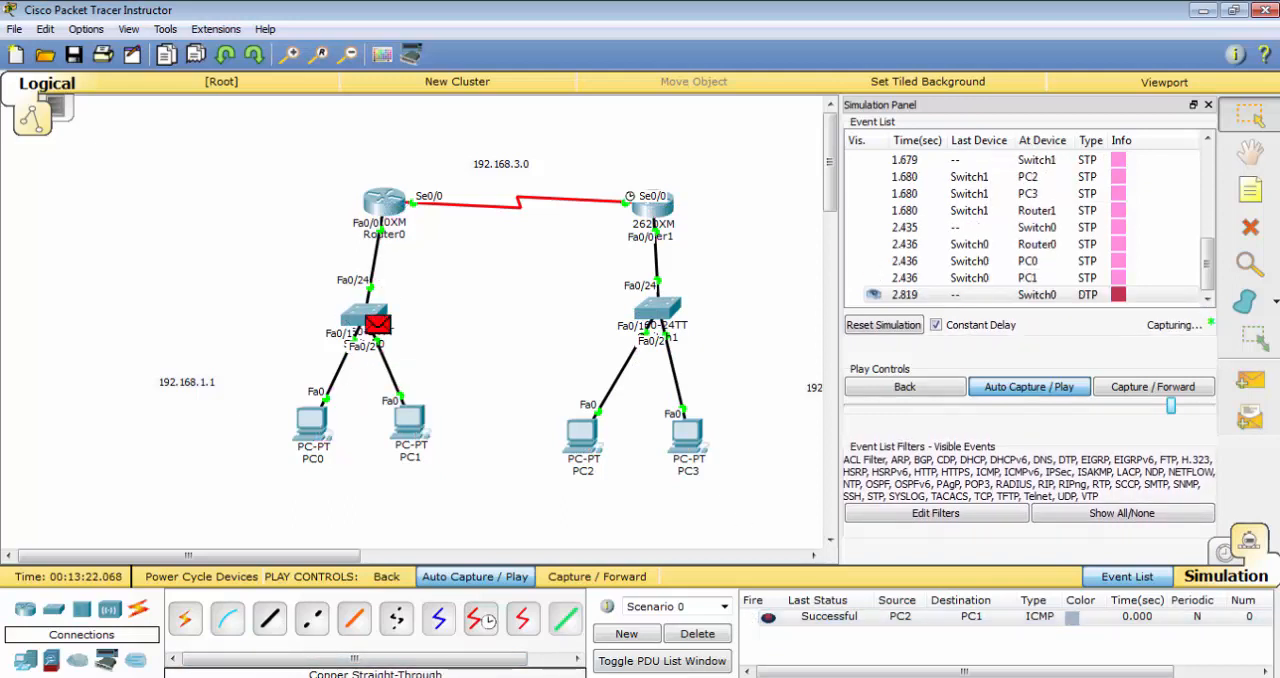
click(1035, 676)
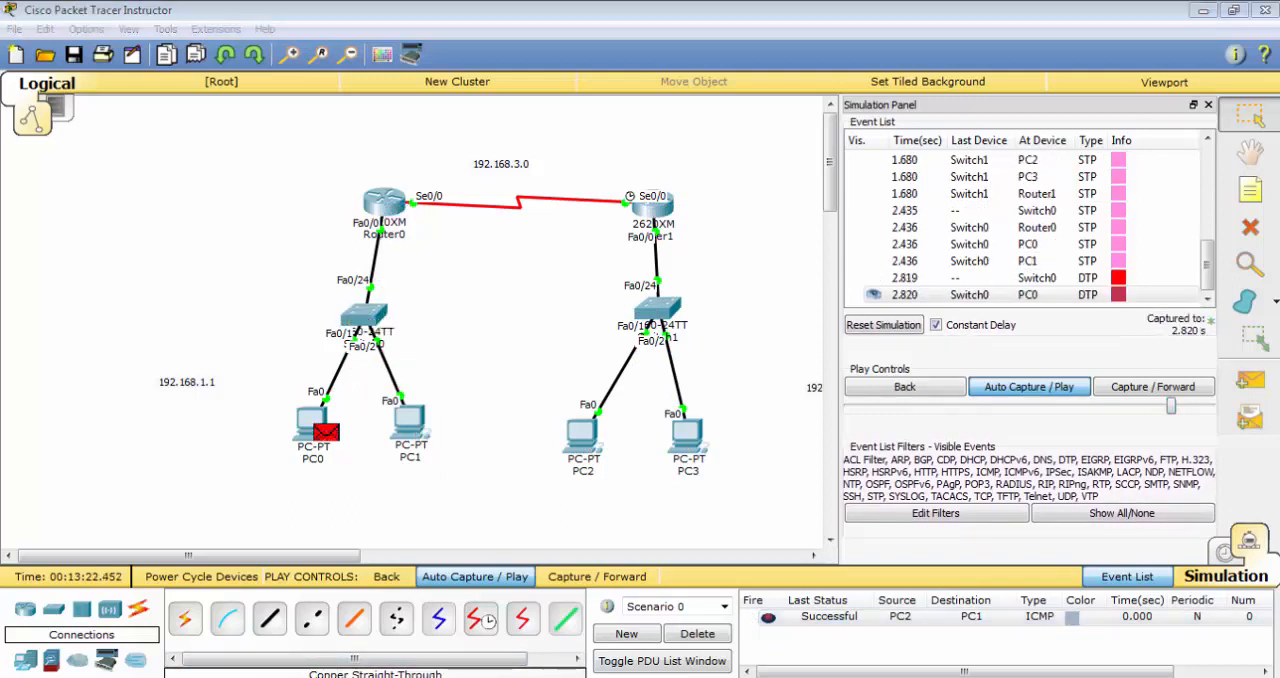